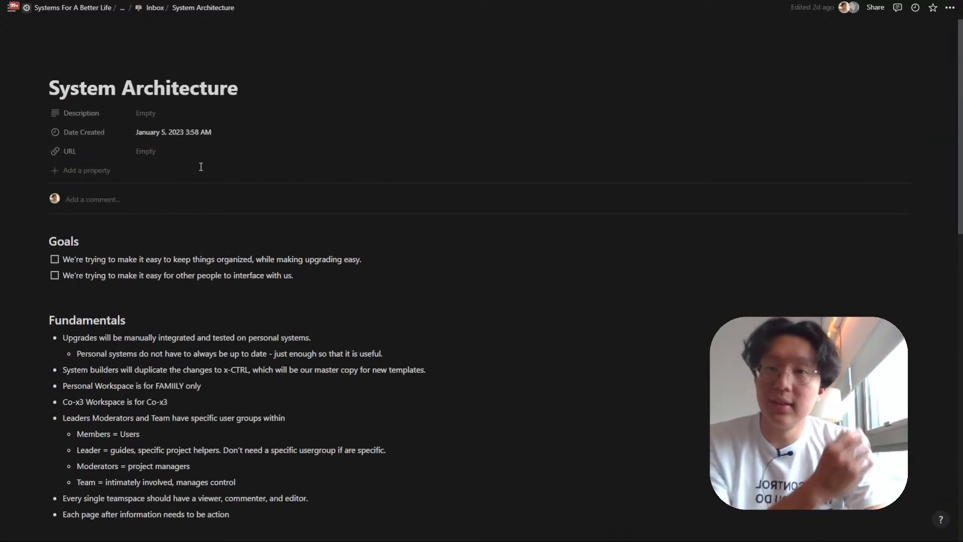
# Review the System Architecture page and expand the Collaboration and Co-Creation rows in the Co-x3 Workspace permissions table.
pyautogui.scroll(-5, 201, 166)
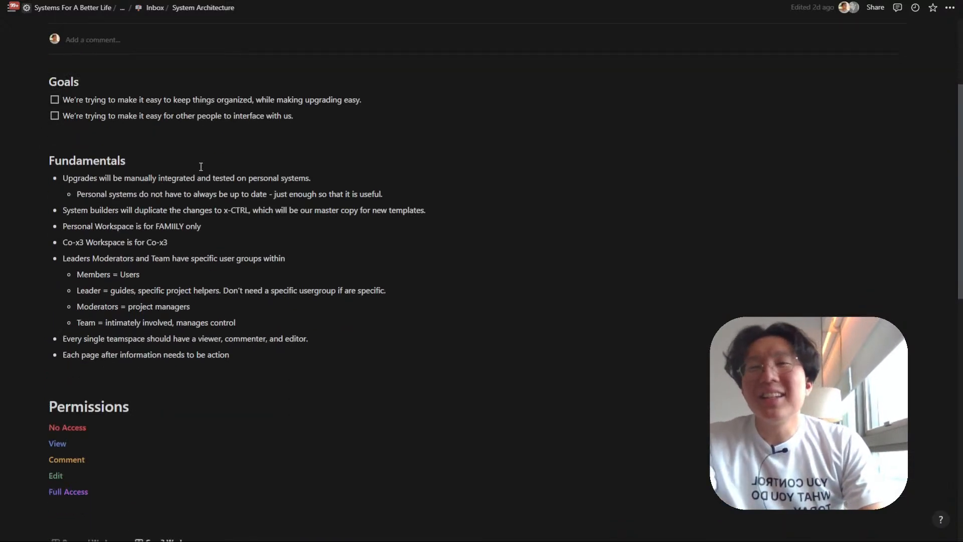
pyautogui.scroll(-3, 200, 167)
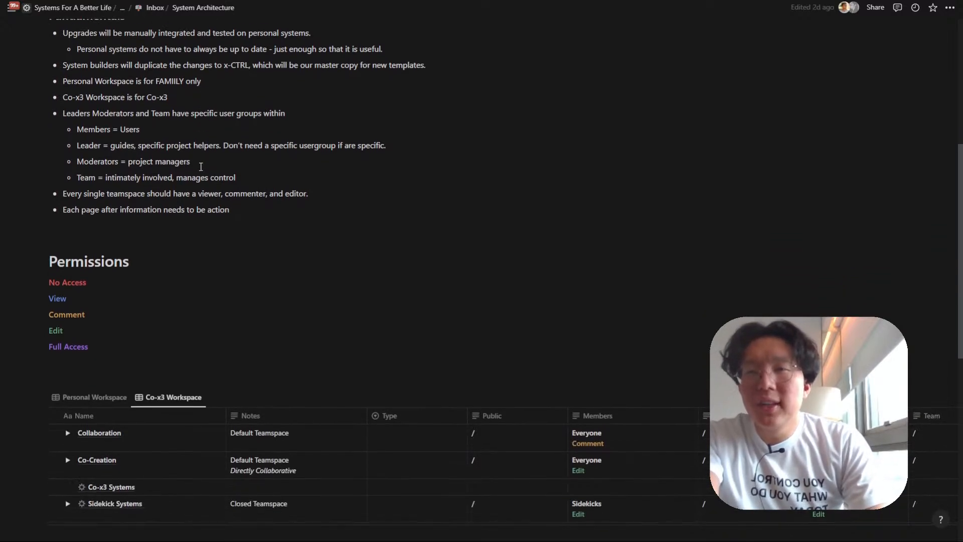
pyautogui.scroll(-4, 201, 167)
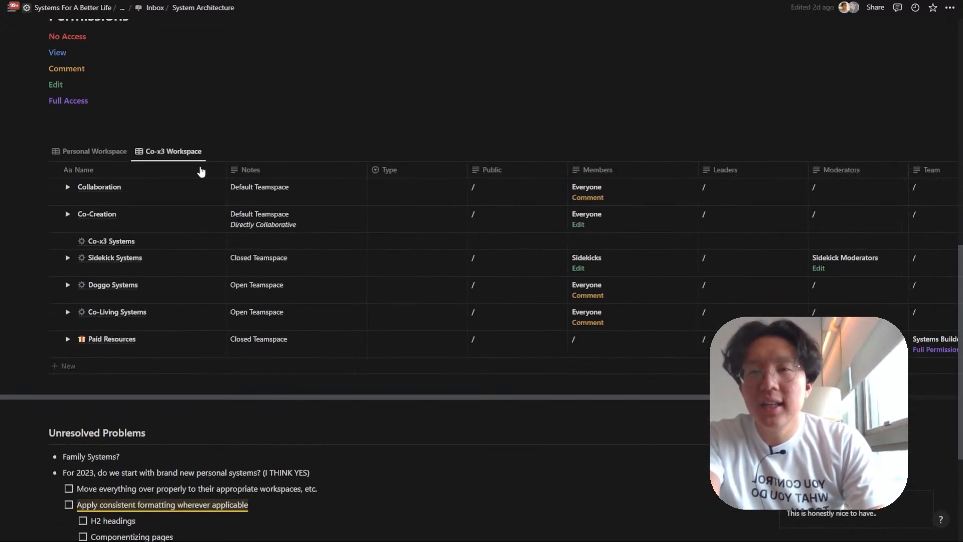
pyautogui.click(67, 187)
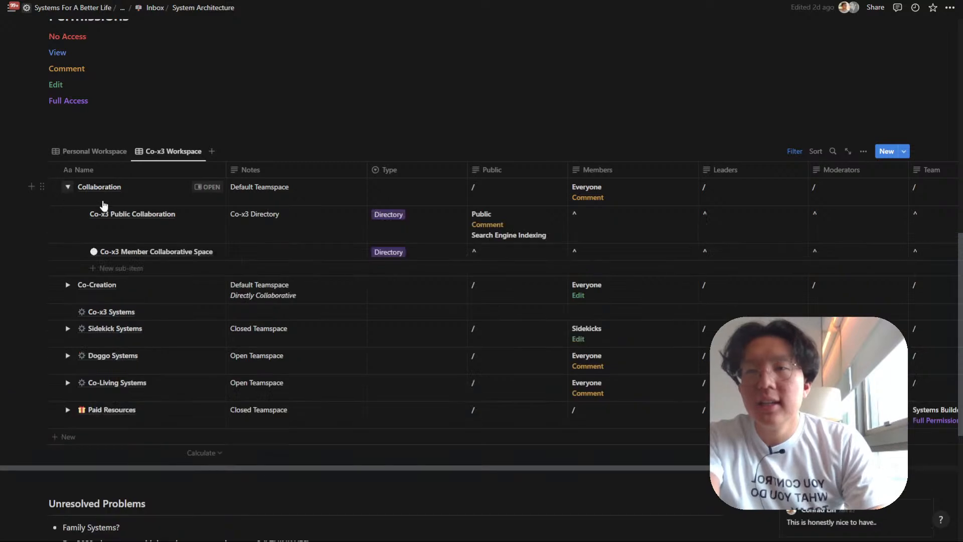
pyautogui.scroll(-1, 113, 210)
pyautogui.click(68, 248)
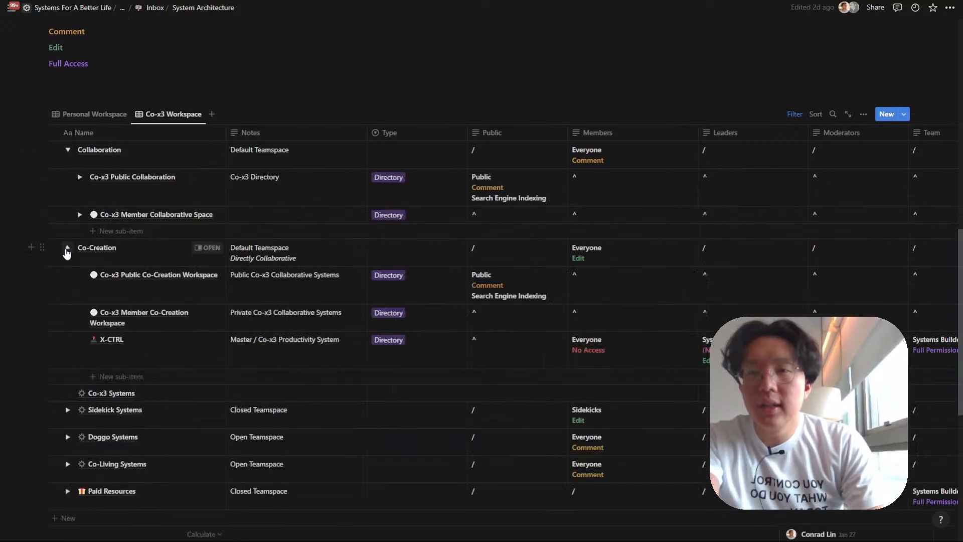
pyautogui.scroll(-1, 181, 154)
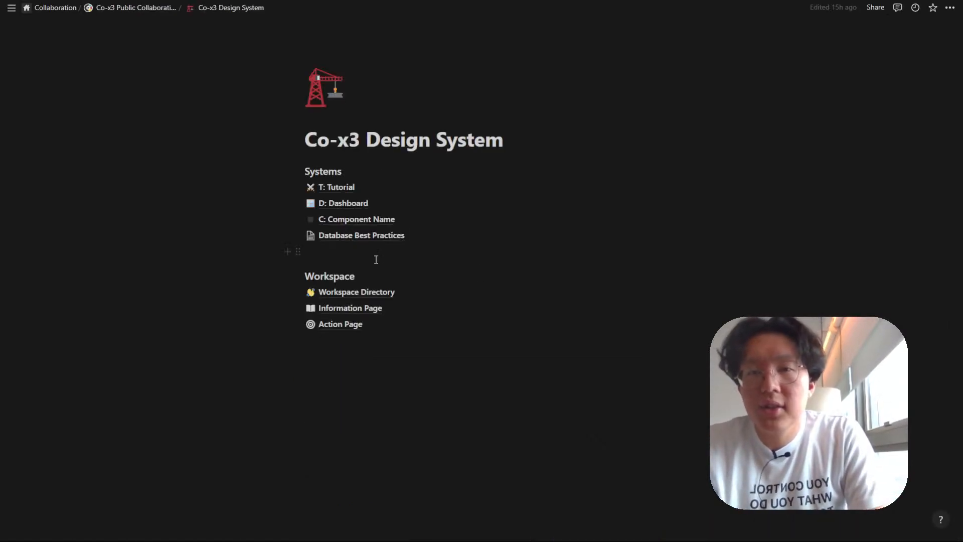
# Create an empty sub-page named Teamspaces directly beneath the title of the Co-x3 Design System page.
pyautogui.click(515, 149)
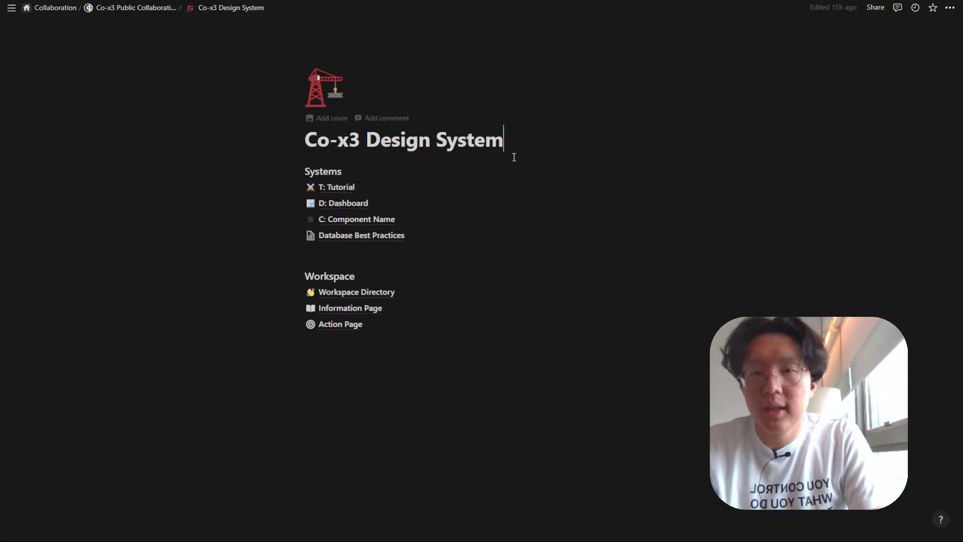
pyautogui.press('Return')
pyautogui.press('Up')
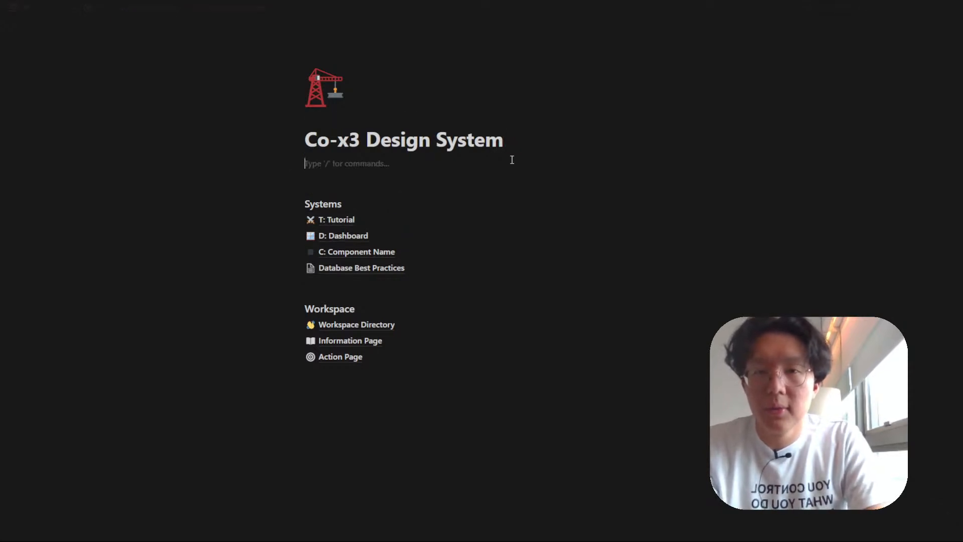
pyautogui.write('/page')
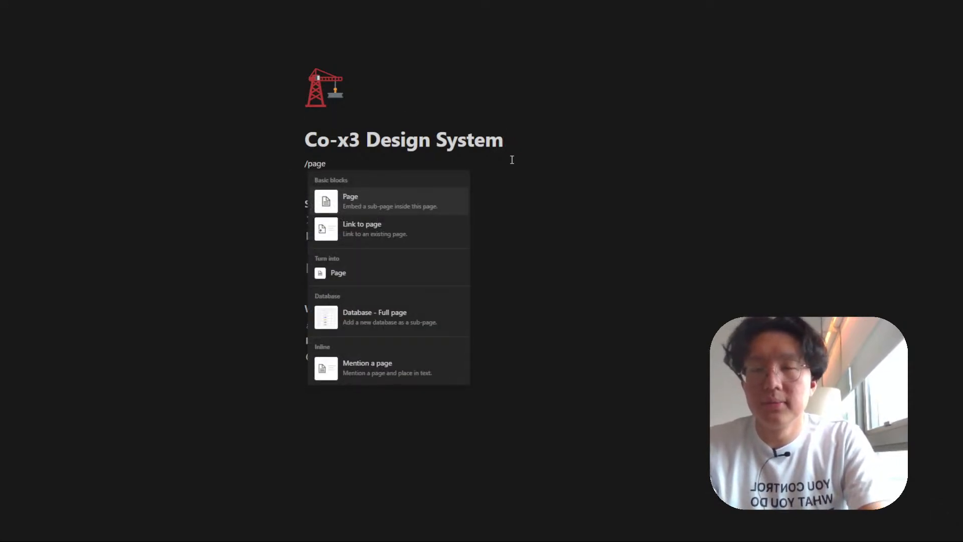
pyautogui.press('Return')
pyautogui.write('Teamspaces')
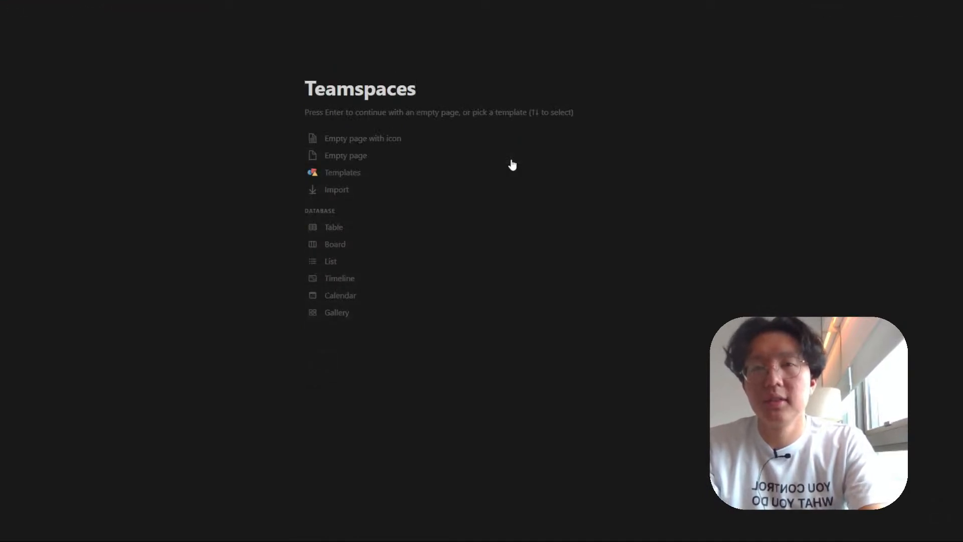
pyautogui.press('Return')
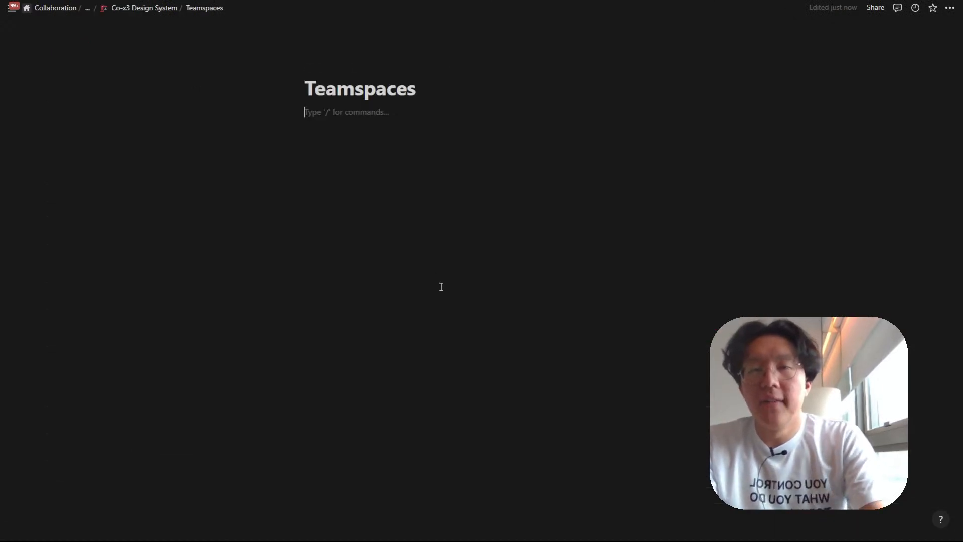
# Add the level-3 heading "Fundamentals" to the Teamspaces page.
pyautogui.write('Fundamentals')
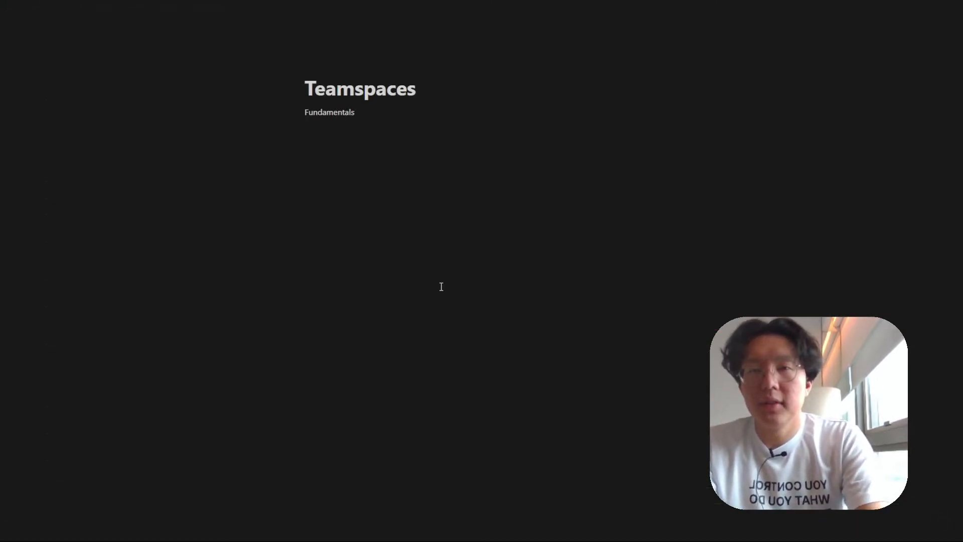
pyautogui.hotkey('ctrl', 'alt', '3')
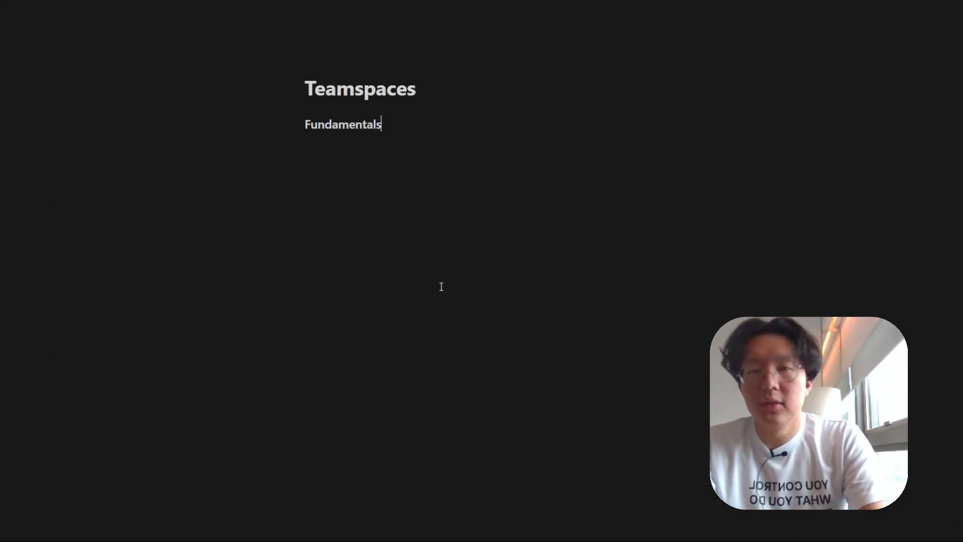
pyautogui.press('Return')
# Add the bullet "Permissions management at the teamspace level should always be encompassing of the biggest group necessary." under Fundamentals.
pyautogui.write('- ')
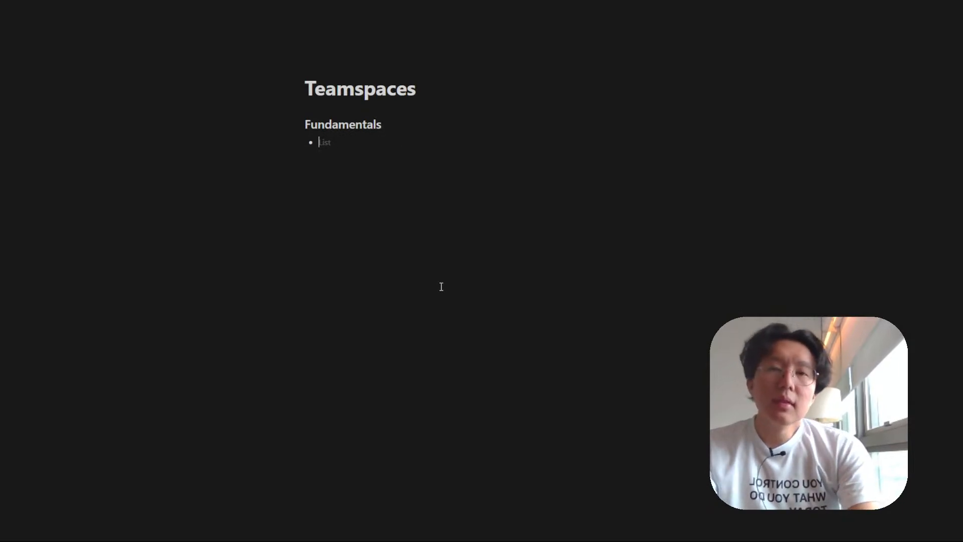
pyautogui.write('Permissions man')
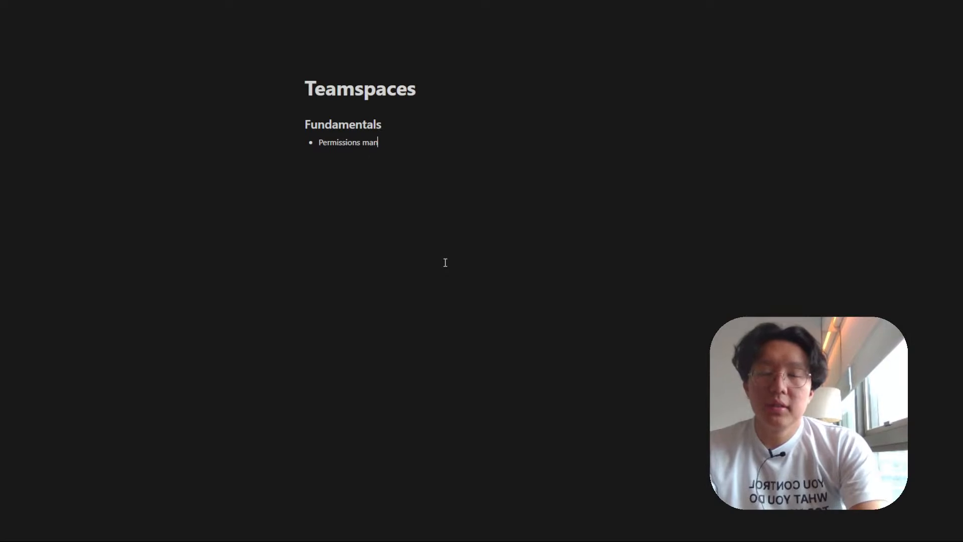
pyautogui.write('agement at th')
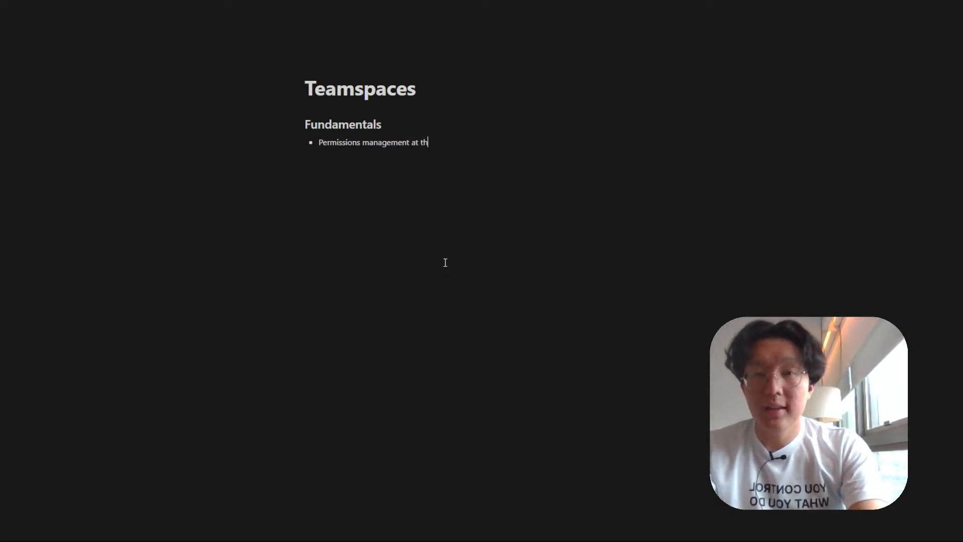
pyautogui.write('e teamspace leve')
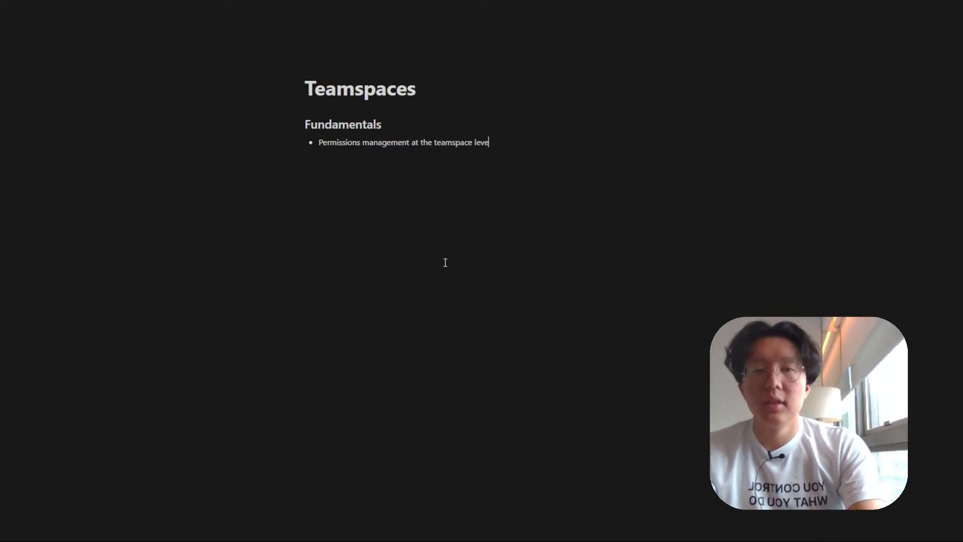
pyautogui.write('l should alwa')
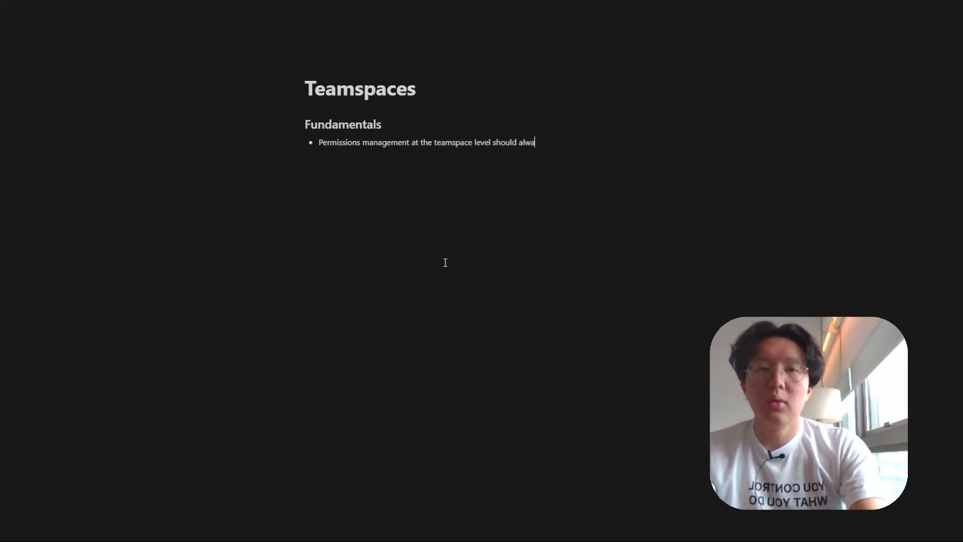
pyautogui.write('ys be en')
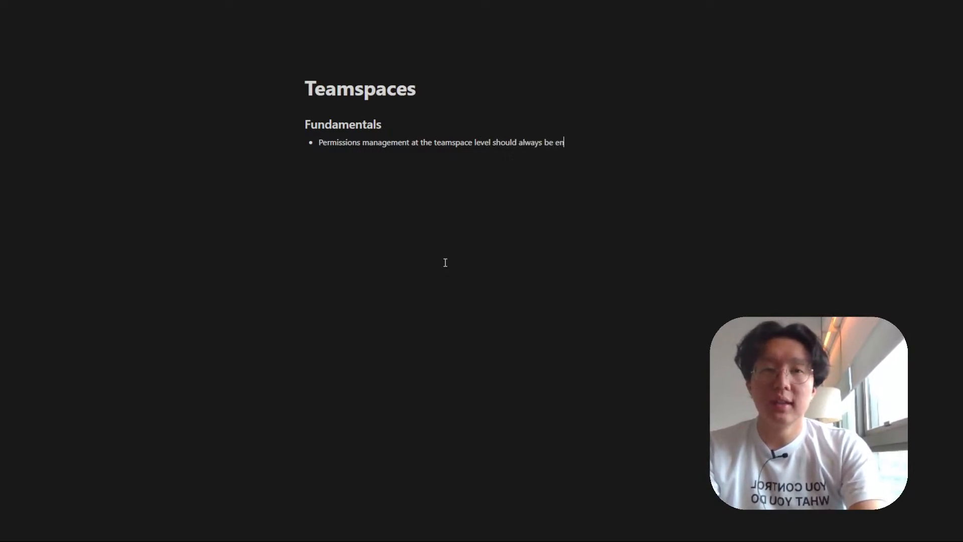
pyautogui.write('compassing one')
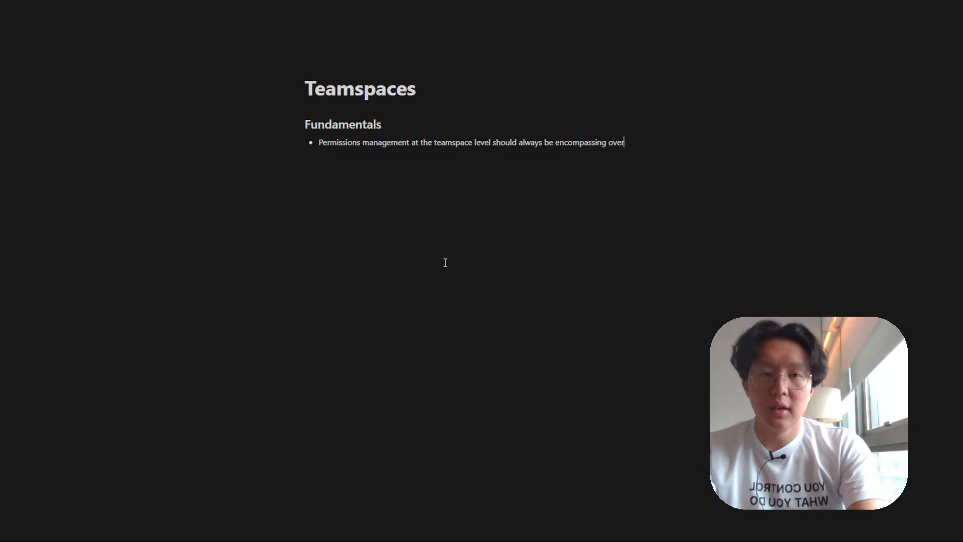
pyautogui.press('BackSpace')
pyautogui.press('BackSpace')
pyautogui.write('f the biggest group ne')
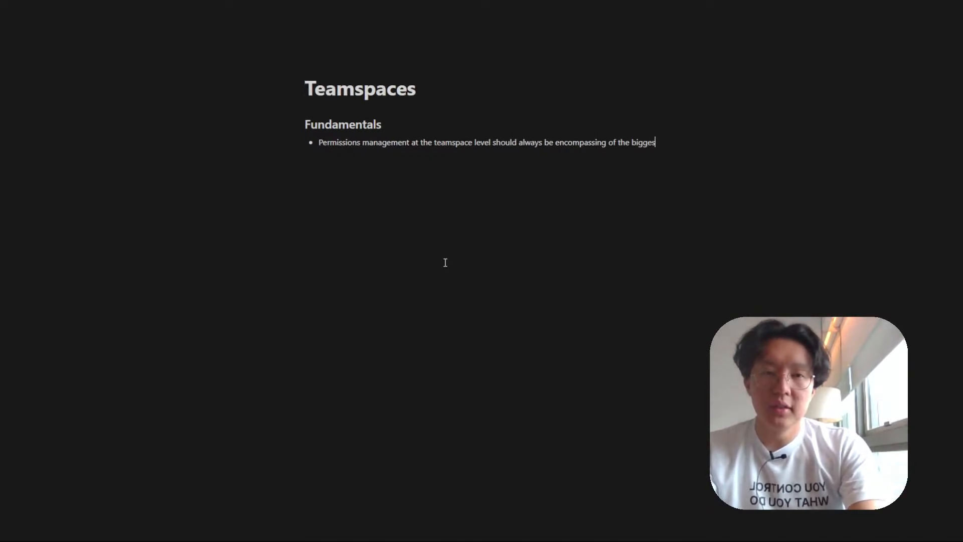
pyautogui.write('cessary.')
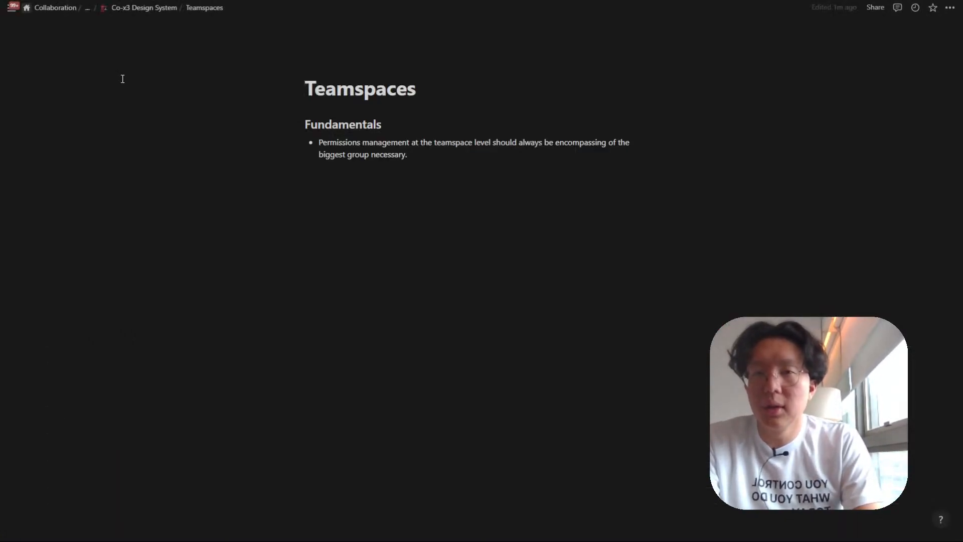
# Open the Collaboration teamspace's settings and show the access types available for its members.
pyautogui.moveTo(14, 113)
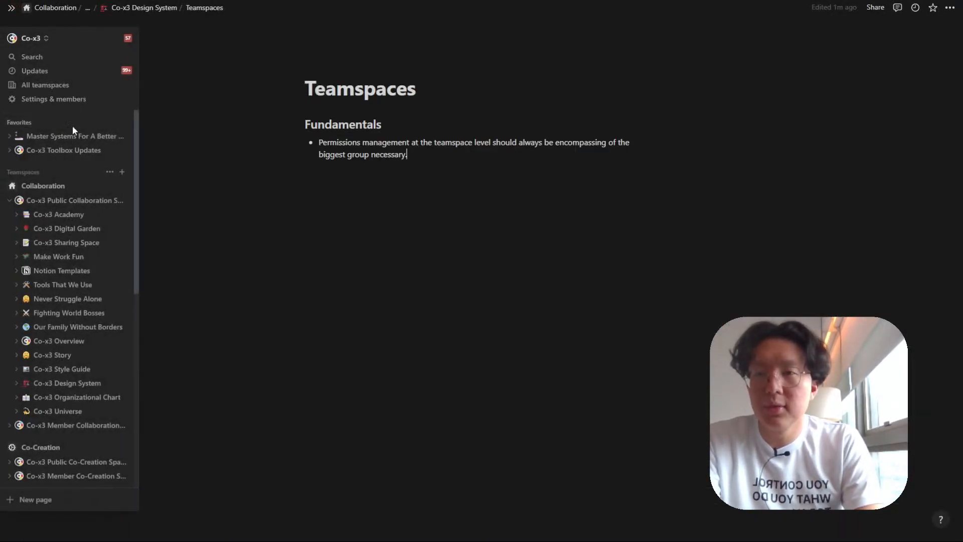
pyautogui.click(109, 186)
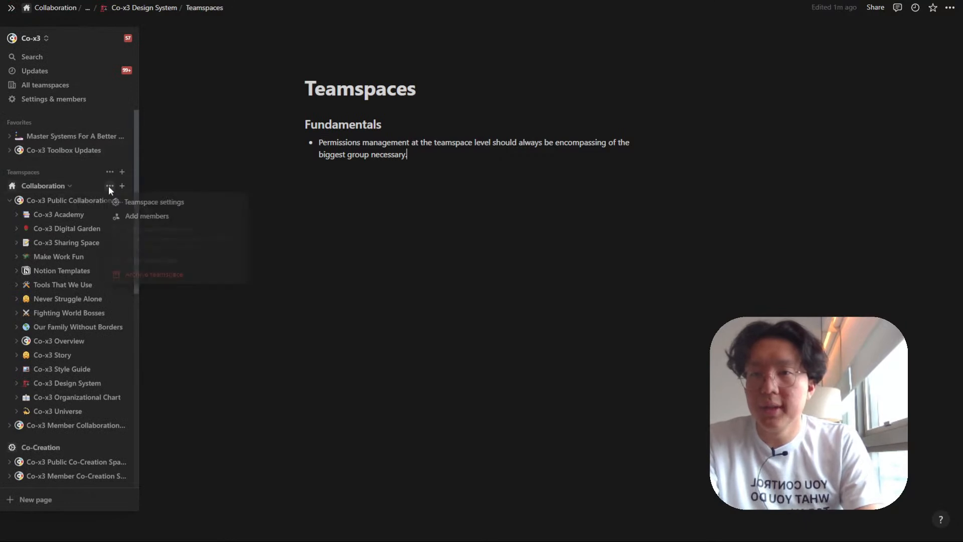
pyautogui.click(139, 207)
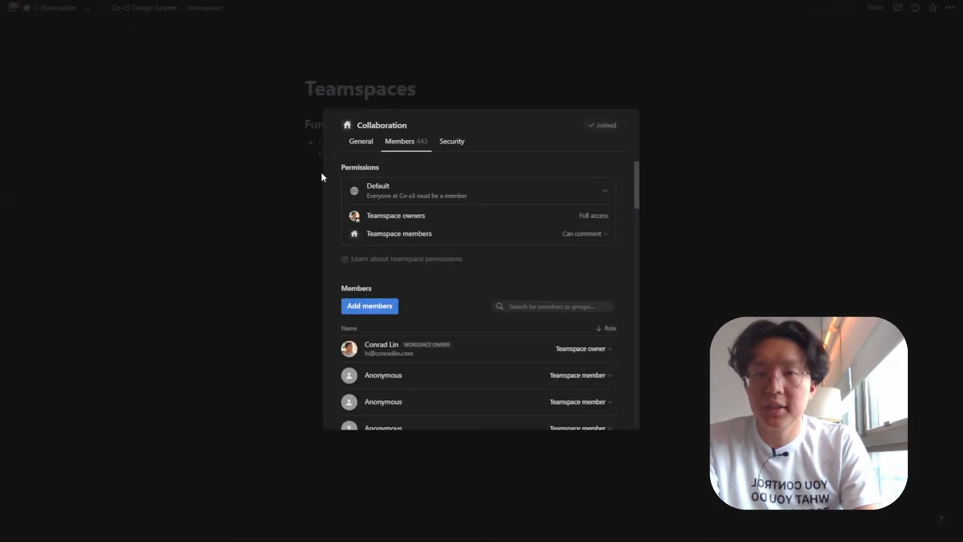
pyautogui.click(411, 192)
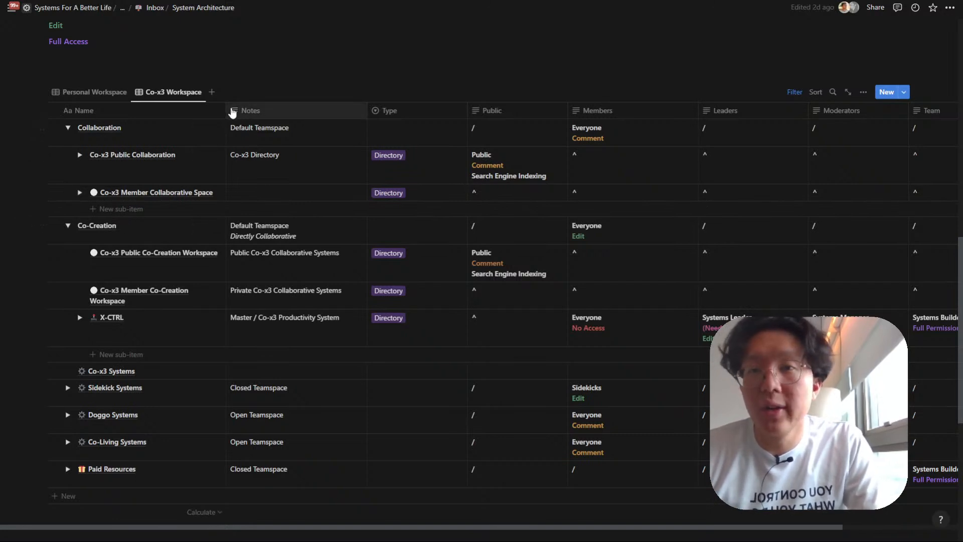
# Widen the Name column of the Co-x3 Workspace table on the System Architecture page.
pyautogui.moveTo(226, 110); pyautogui.dragTo(282, 110)
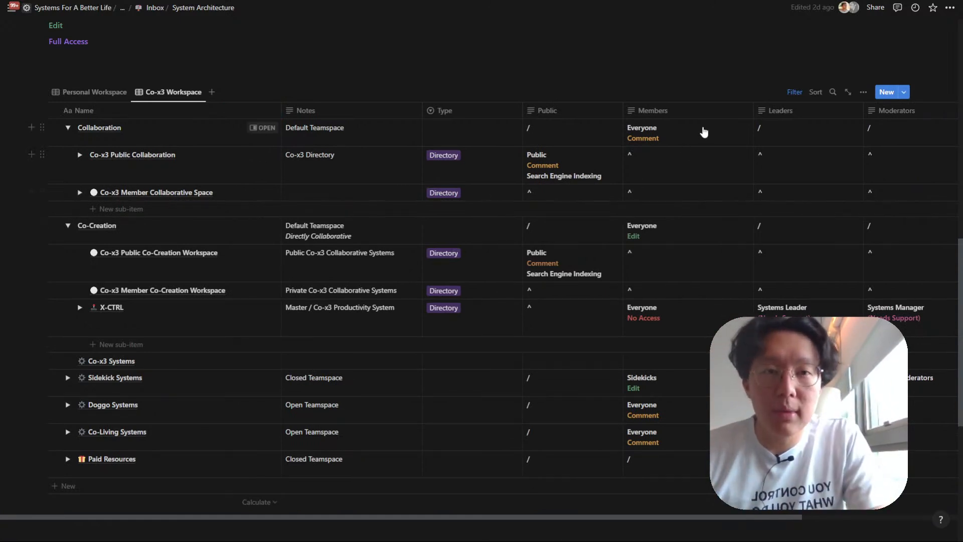
pyautogui.click(710, 133)
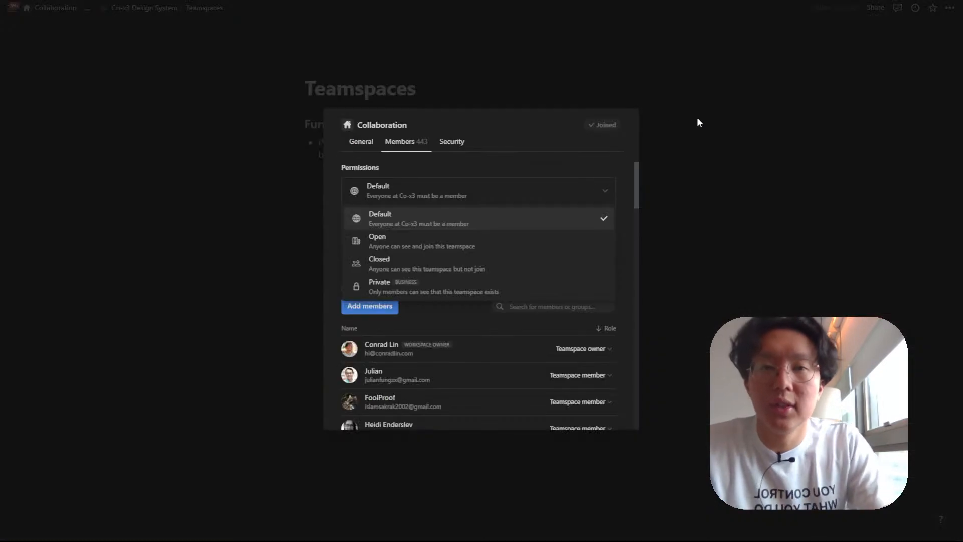
# Check the owner and member permissions of the Collaboration teamspace and view its access types again without changing them.
pyautogui.click(492, 164)
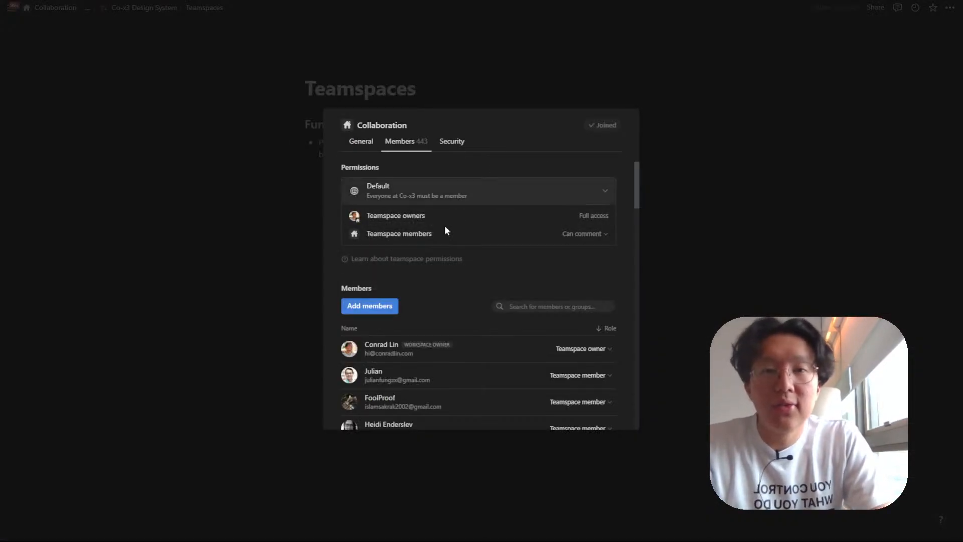
pyautogui.click(412, 199)
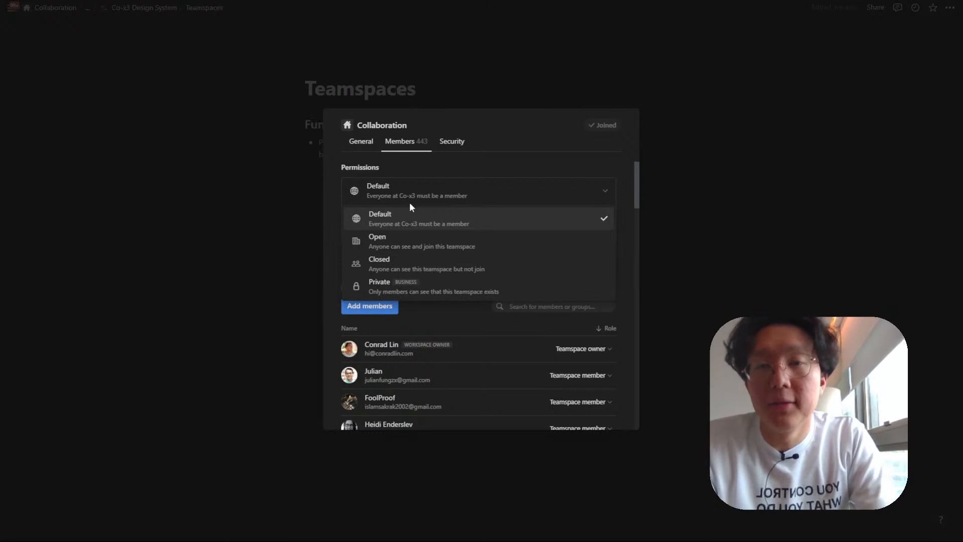
pyautogui.click(423, 153)
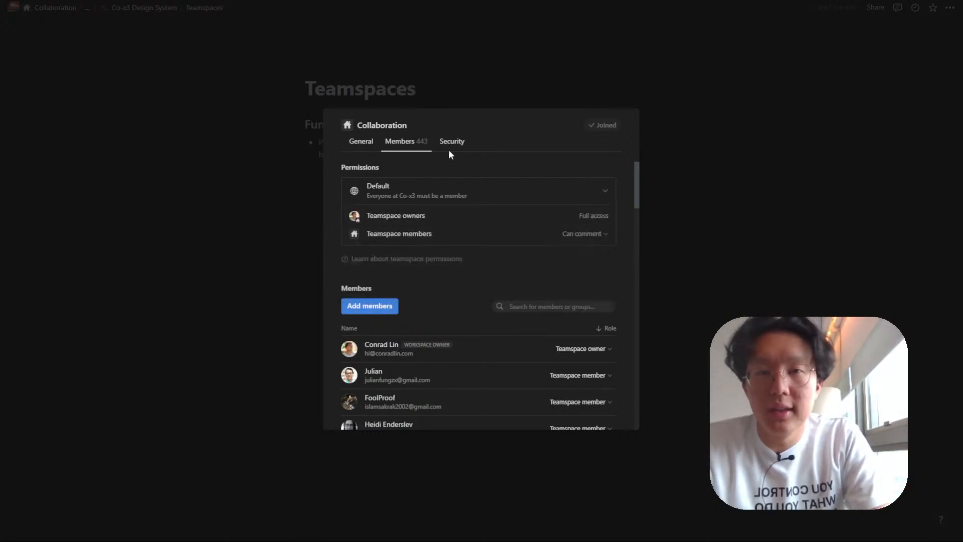
# Examine the Collaboration teamspace's security settings and its list of members with their roles.
pyautogui.click(453, 145)
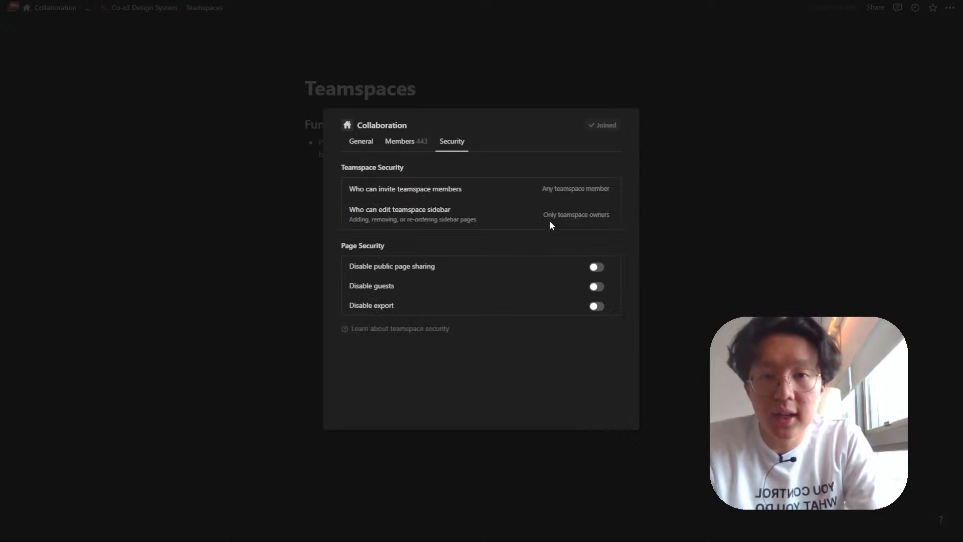
pyautogui.click(395, 143)
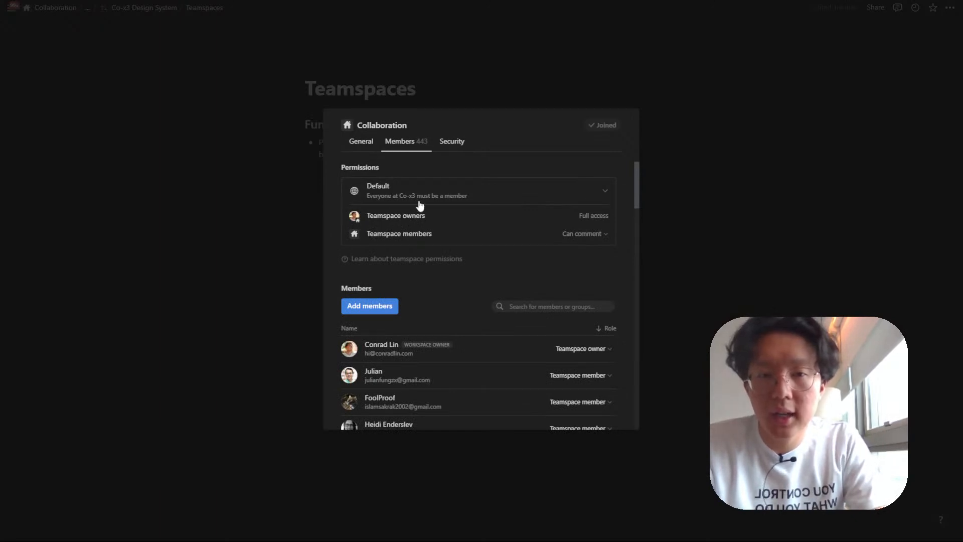
pyautogui.scroll(-1, 525, 343)
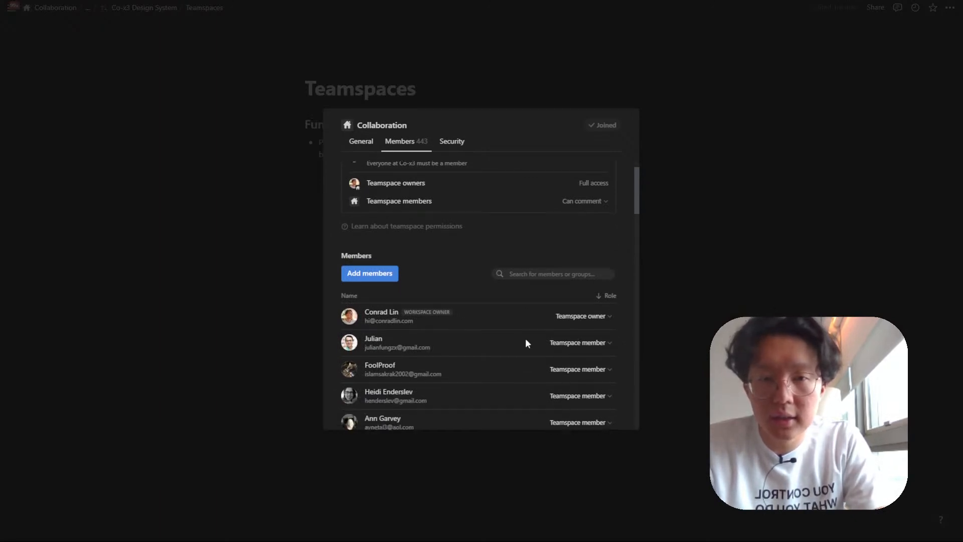
pyautogui.scroll(-3, 537, 309)
pyautogui.scroll(2, 536, 315)
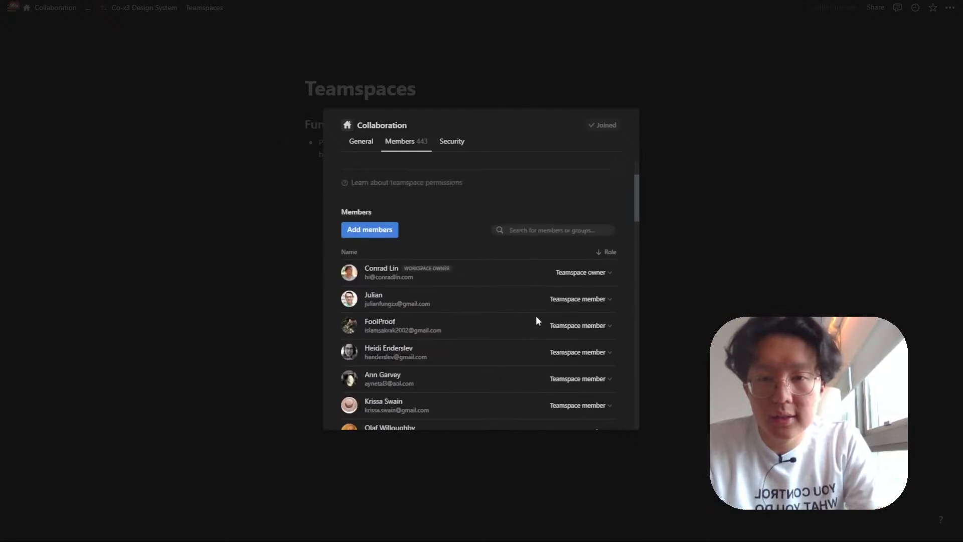
# Find the Community Leaders group by searching for "leaders" and add it to the Collaboration teamspace.
pyautogui.click(529, 230)
pyautogui.write('leaders')
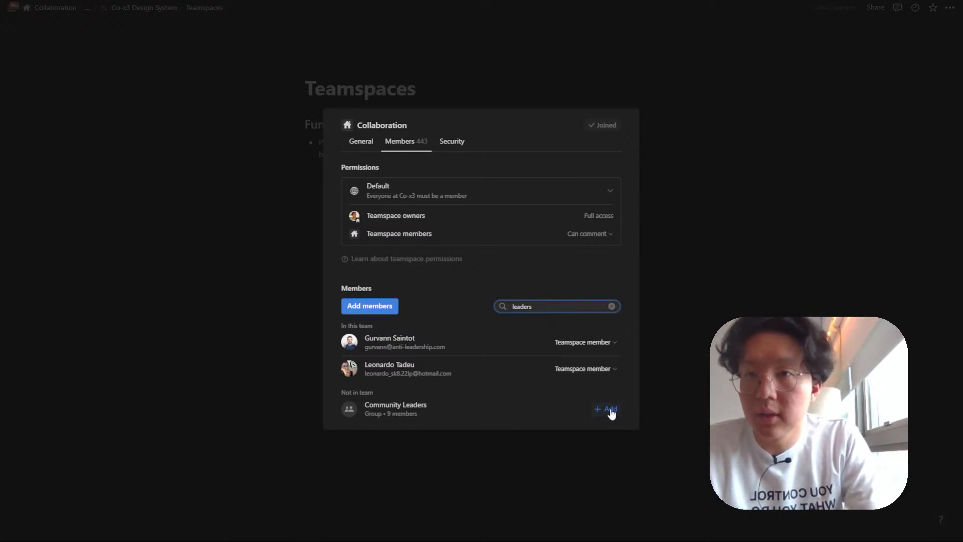
pyautogui.click(610, 408)
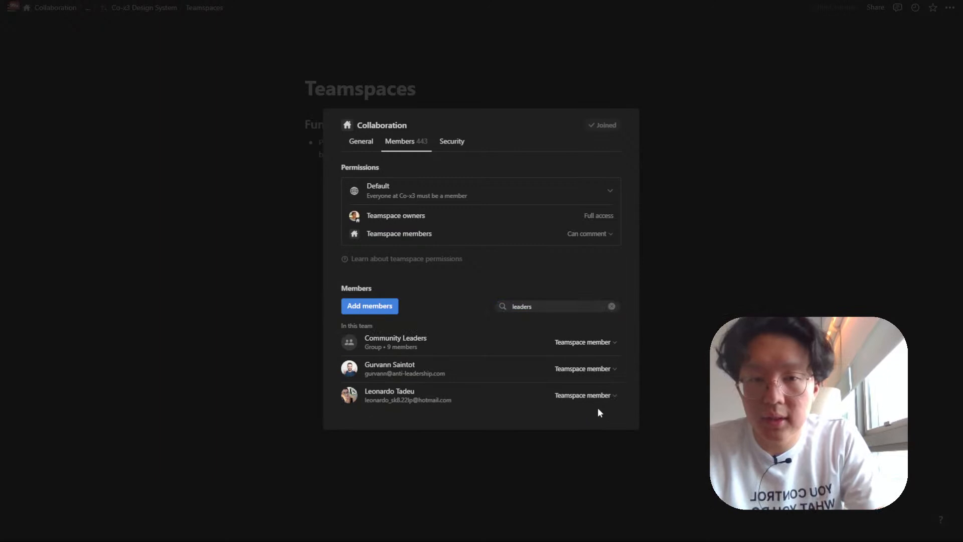
# Try to remove the Community Leaders group from the Collaboration teamspace.
pyautogui.click(579, 341)
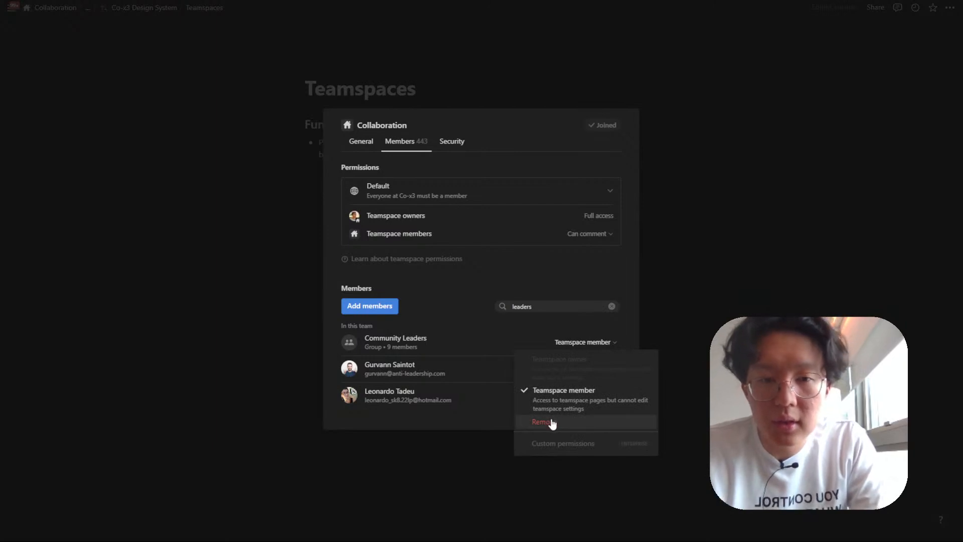
pyautogui.click(551, 422)
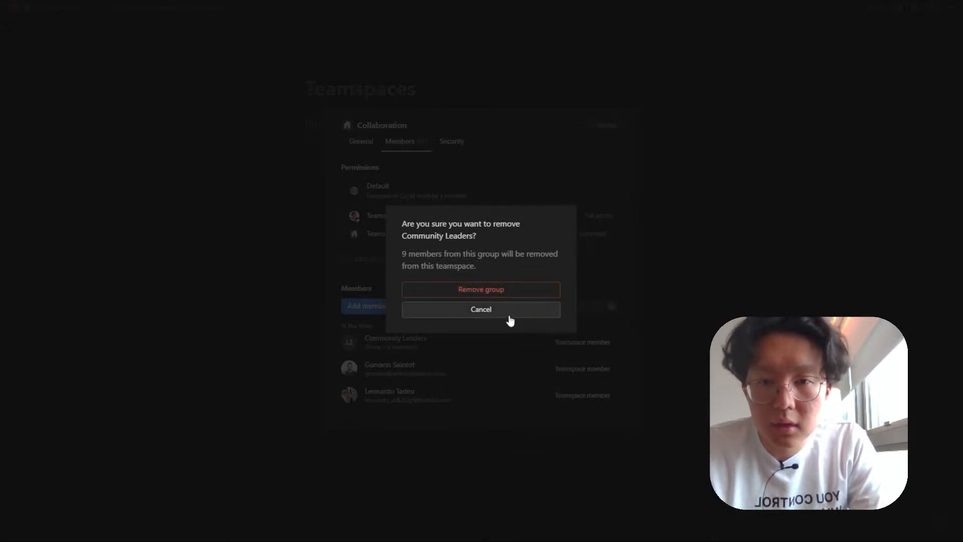
pyautogui.click(510, 315)
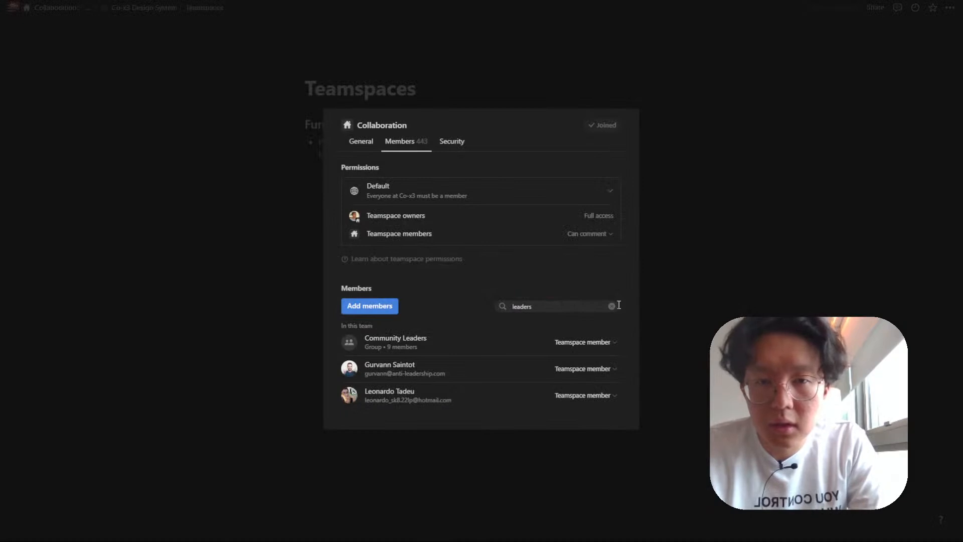
pyautogui.click(590, 341)
pyautogui.click(551, 422)
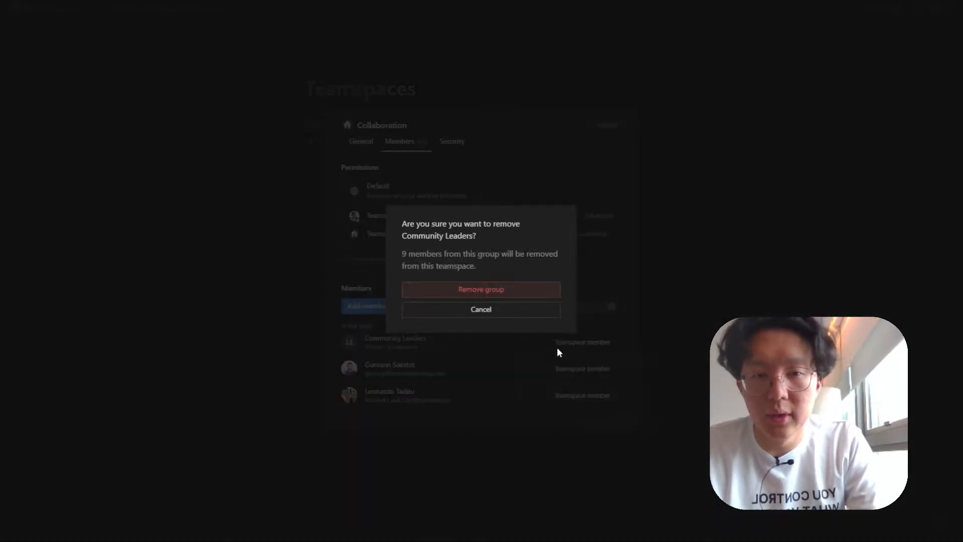
pyautogui.click(524, 291)
pyautogui.click(548, 287)
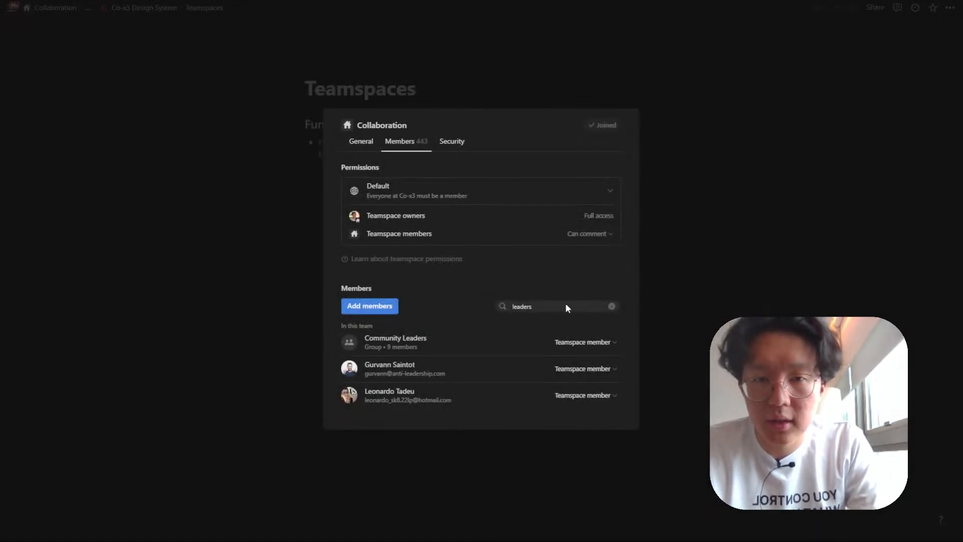
# Clear the member search, check the role options for Community Leaders in the full member list, and close the teamspace settings.
pyautogui.click(609, 307)
pyautogui.scroll(-3, 563, 337)
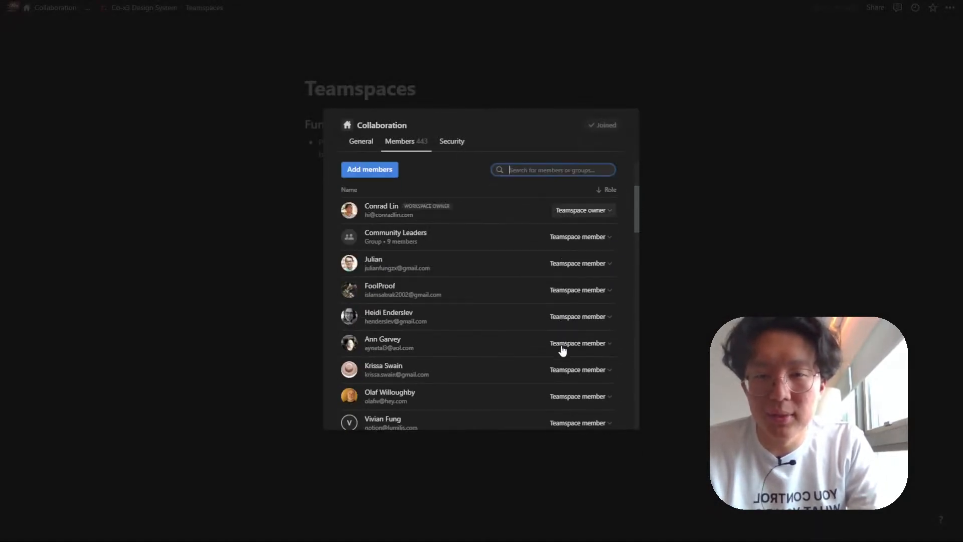
pyautogui.click(594, 235)
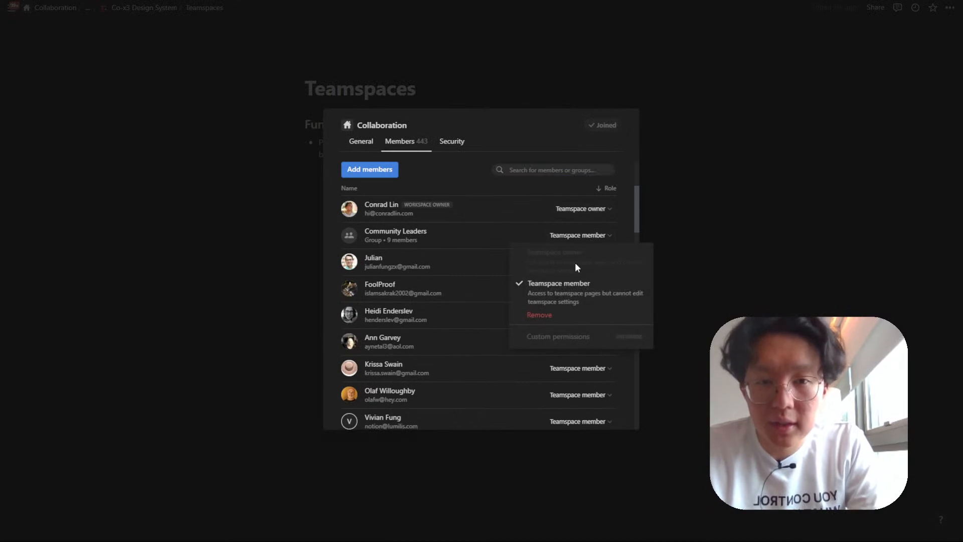
pyautogui.click(551, 228)
pyautogui.scroll(-3, 539, 250)
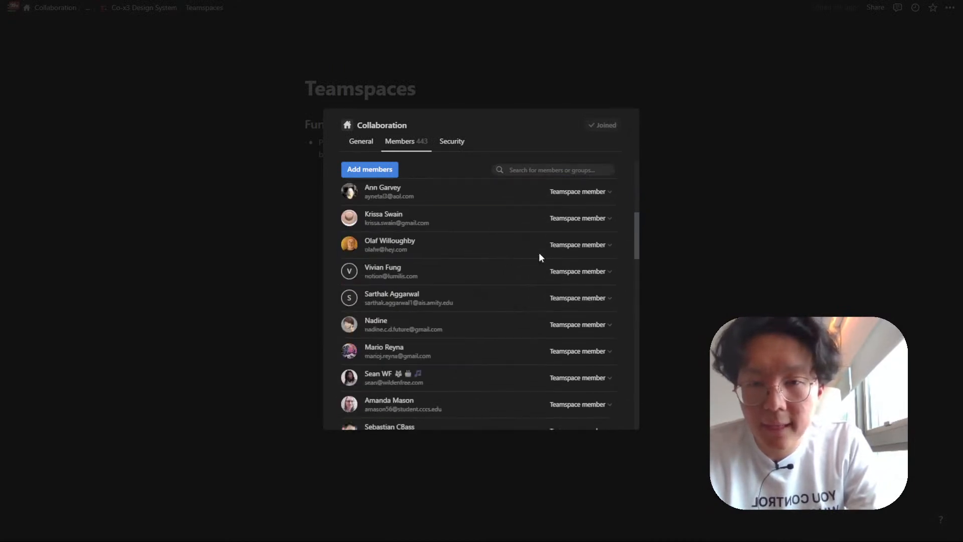
pyautogui.scroll(6, 539, 252)
pyautogui.click(404, 74)
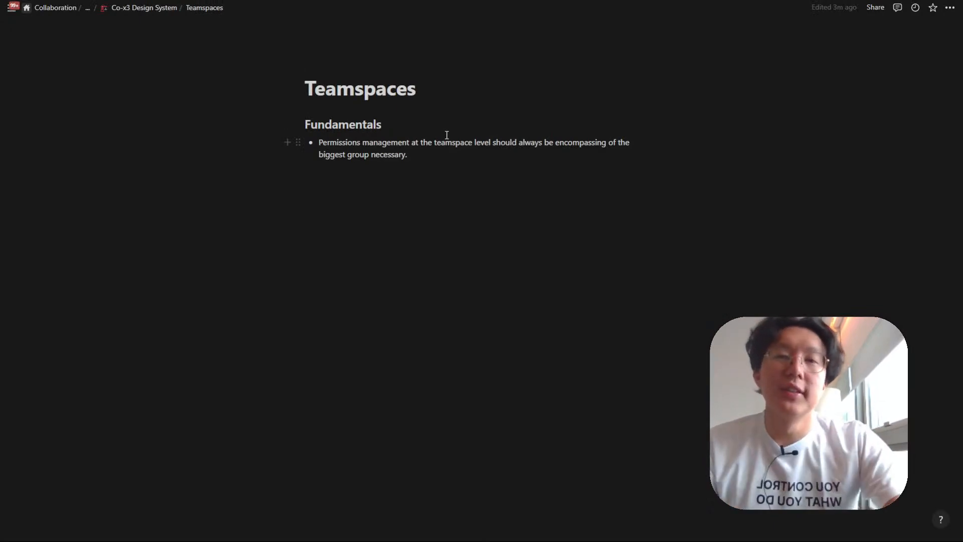
# On the System Architecture page, set the Collaboration row's Public permission to N/A in the Co-x3 Workspace table.
pyautogui.click(432, 151)
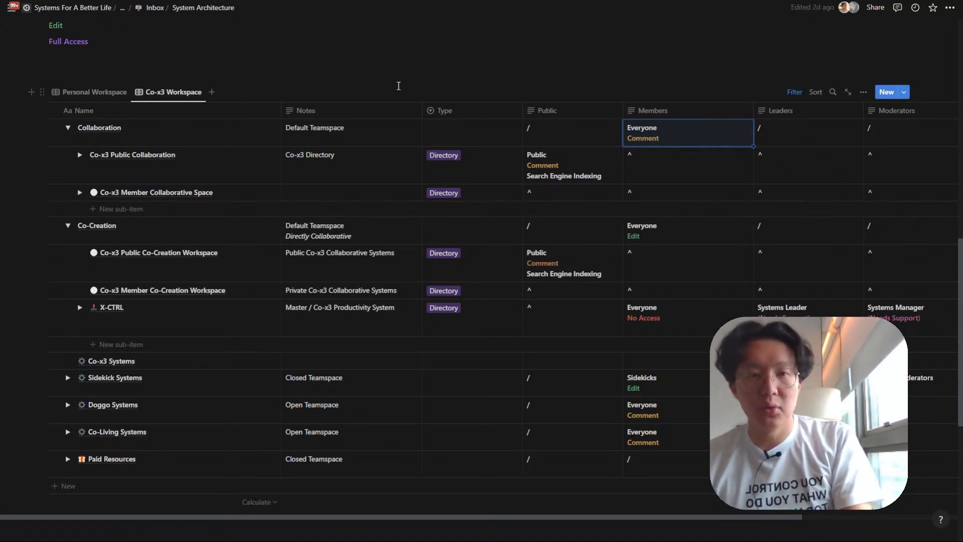
pyautogui.hscroll(5, 600, 194)
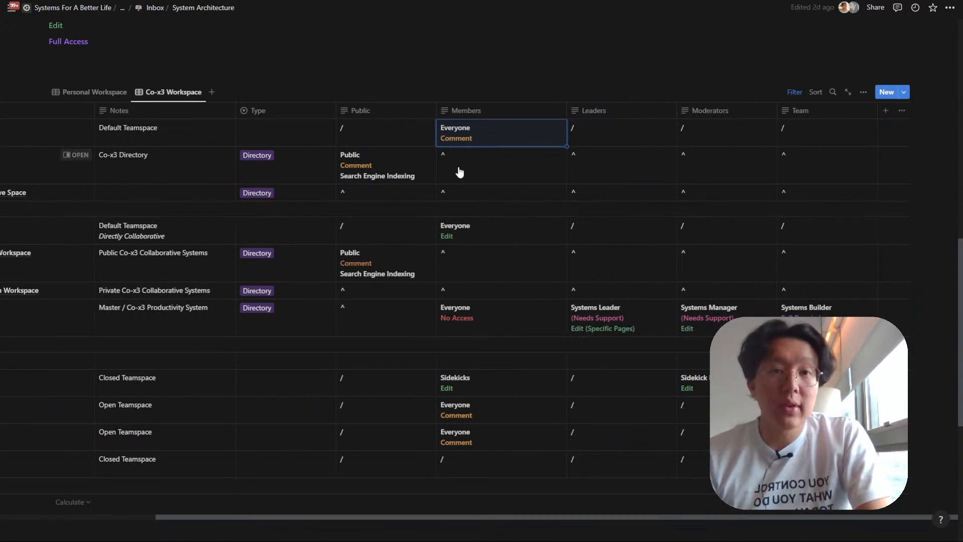
pyautogui.hscroll(-5, 459, 172)
pyautogui.hscroll(-1, 459, 172)
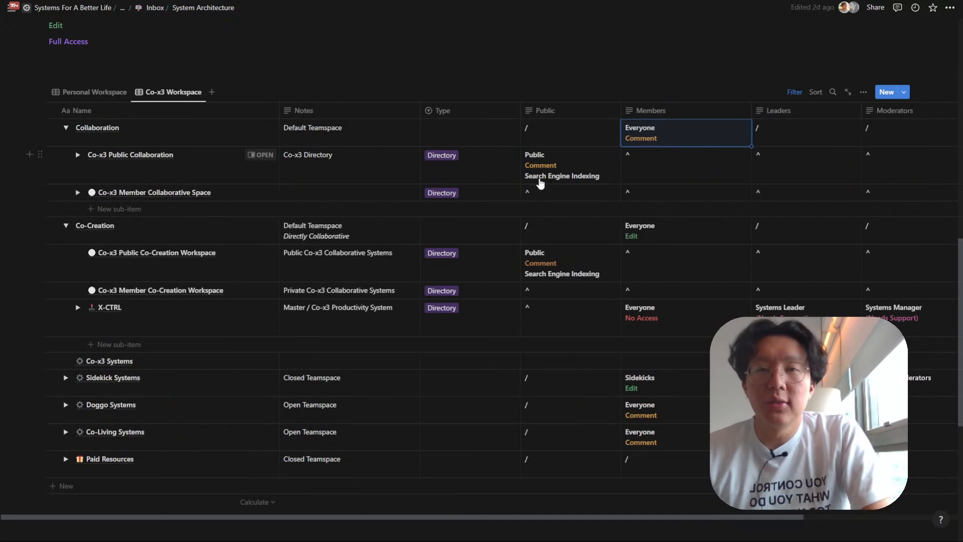
pyautogui.hscroll(1, 538, 186)
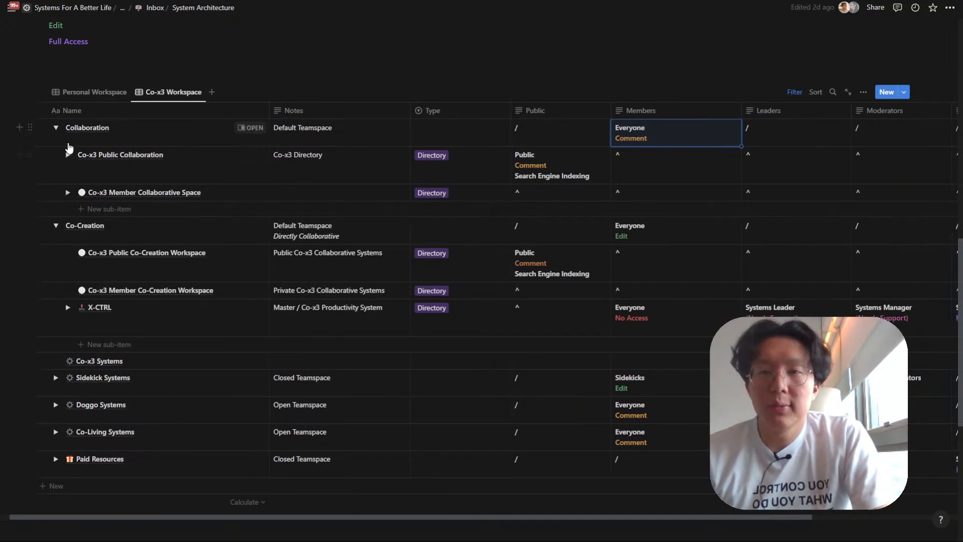
pyautogui.hscroll(3, 506, 166)
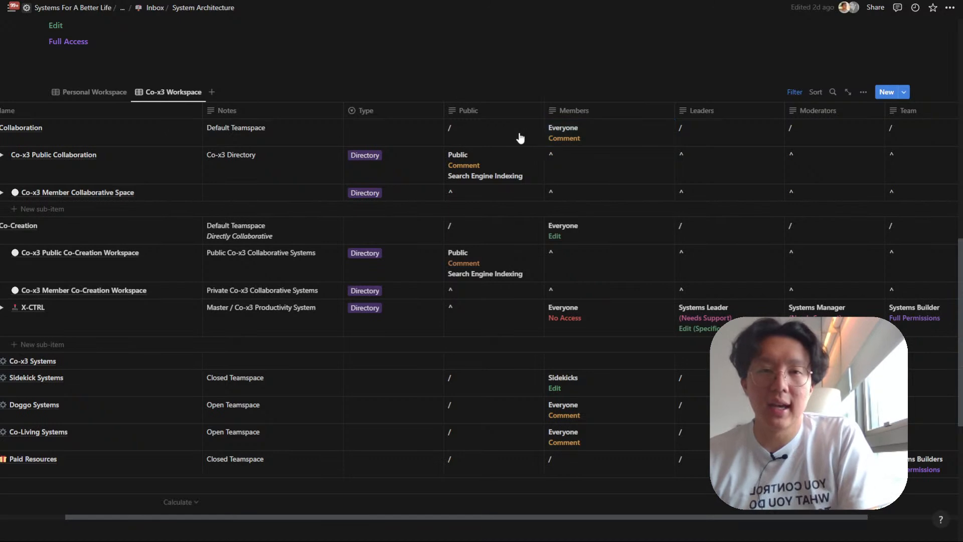
pyautogui.click(520, 135)
pyautogui.write('N/A')
pyautogui.press('Escape')
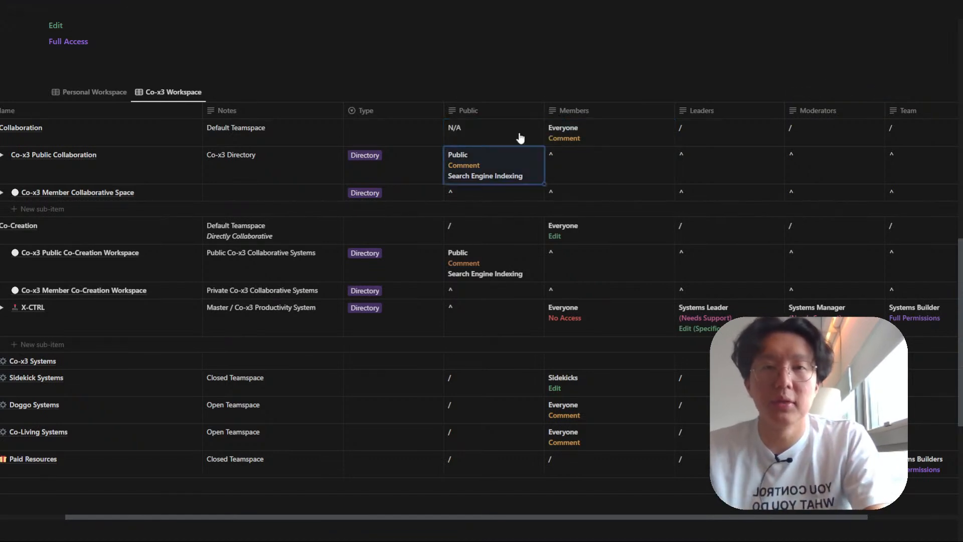
pyautogui.press('Right')
# Set the Collaboration row's Leaders, Moderators and Team permissions to N/A in the Co-x3 Workspace table.
pyautogui.hscroll(2, 520, 138)
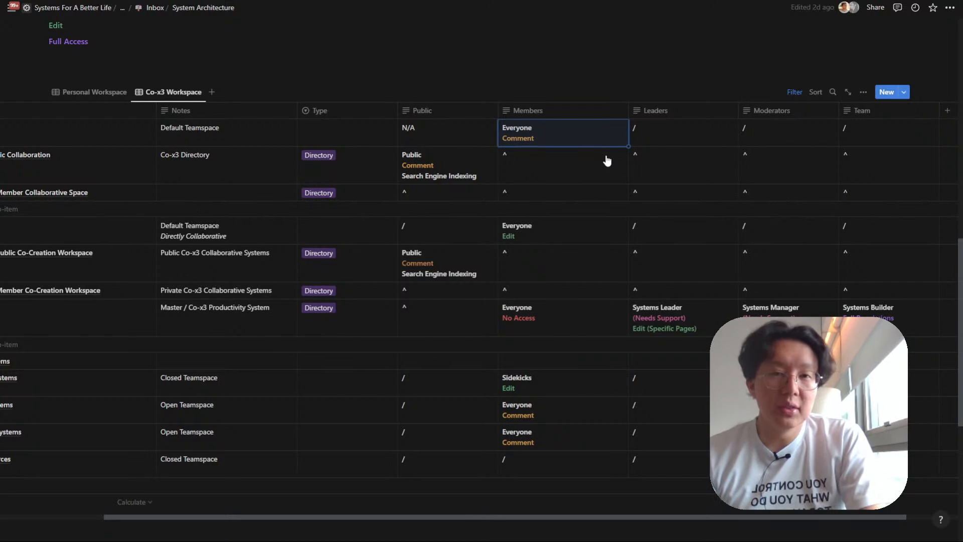
pyautogui.hscroll(-3, 607, 160)
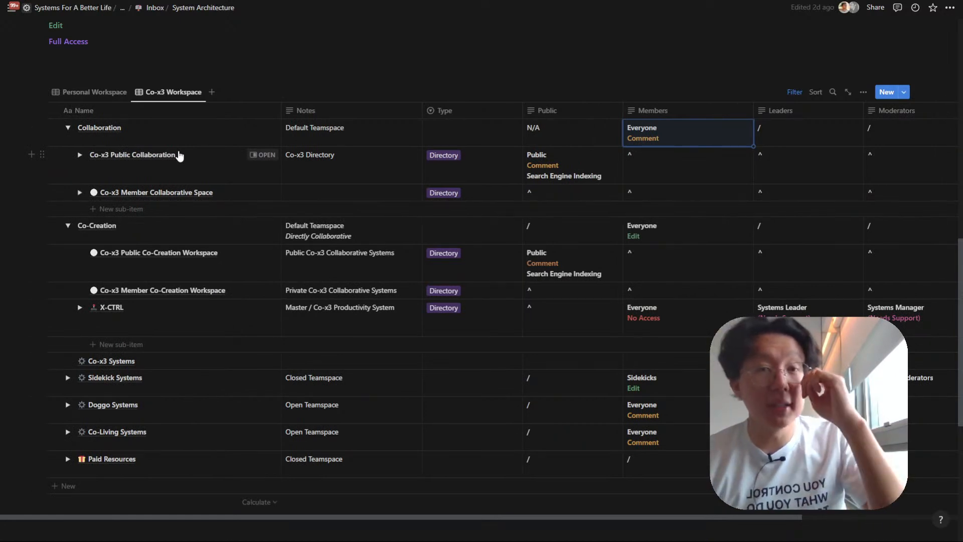
pyautogui.hscroll(3, 179, 157)
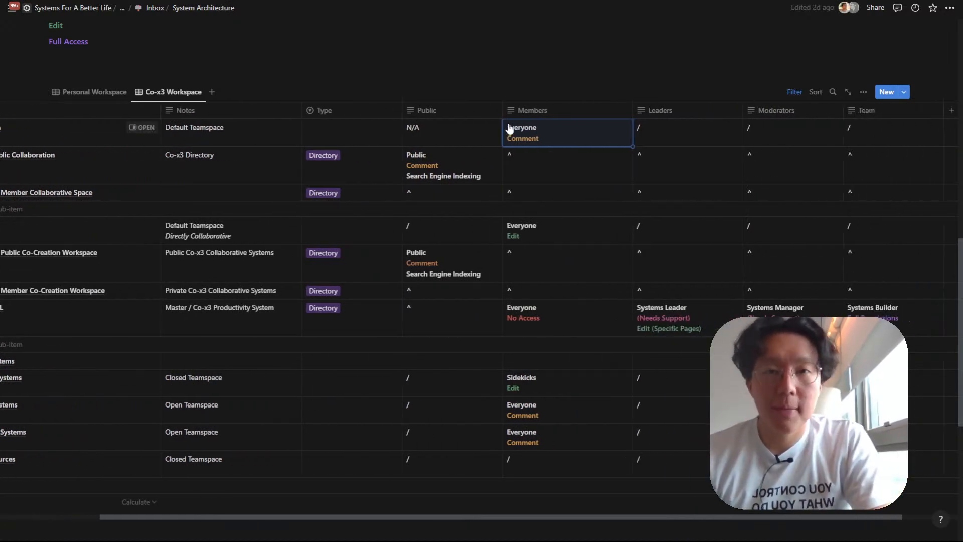
pyautogui.hscroll(1, 704, 132)
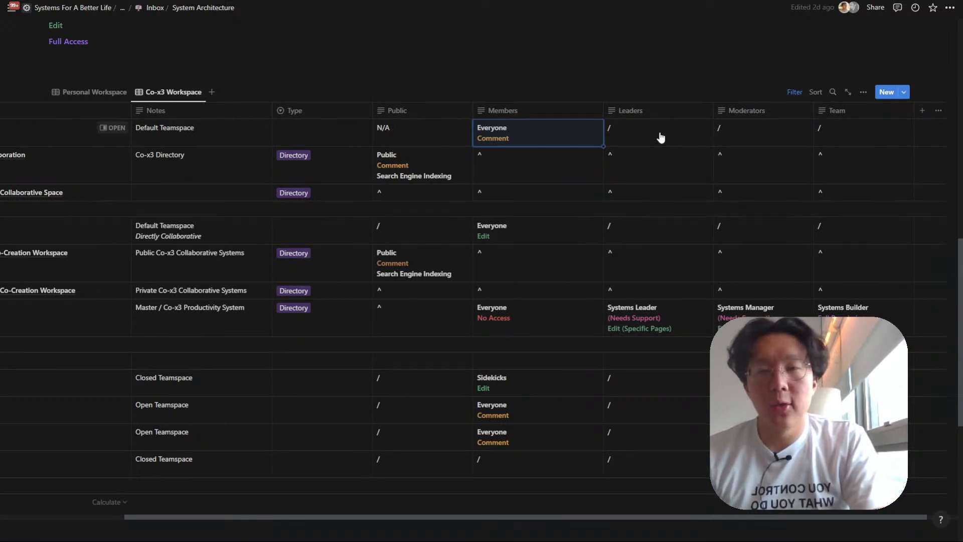
pyautogui.hscroll(-3, 660, 138)
pyautogui.hscroll(3, 660, 139)
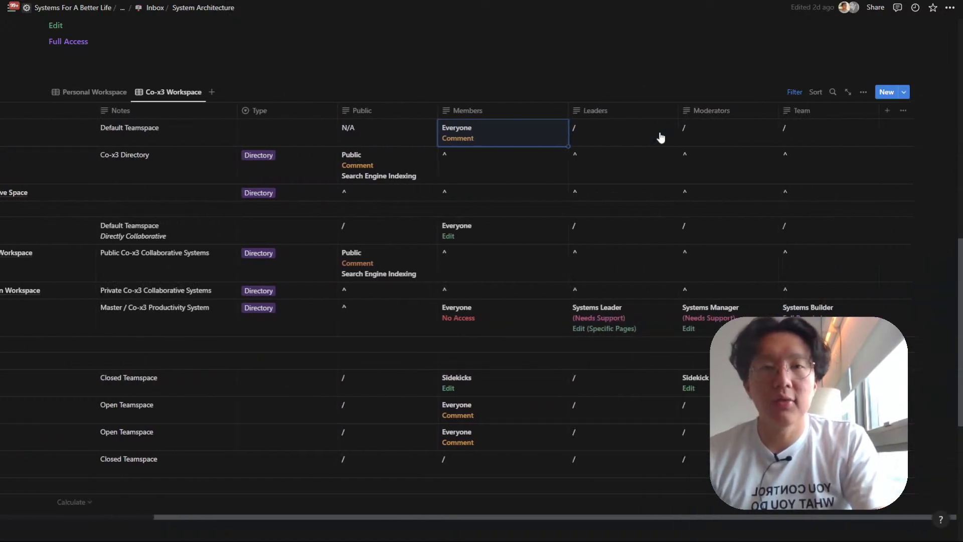
pyautogui.click(409, 139)
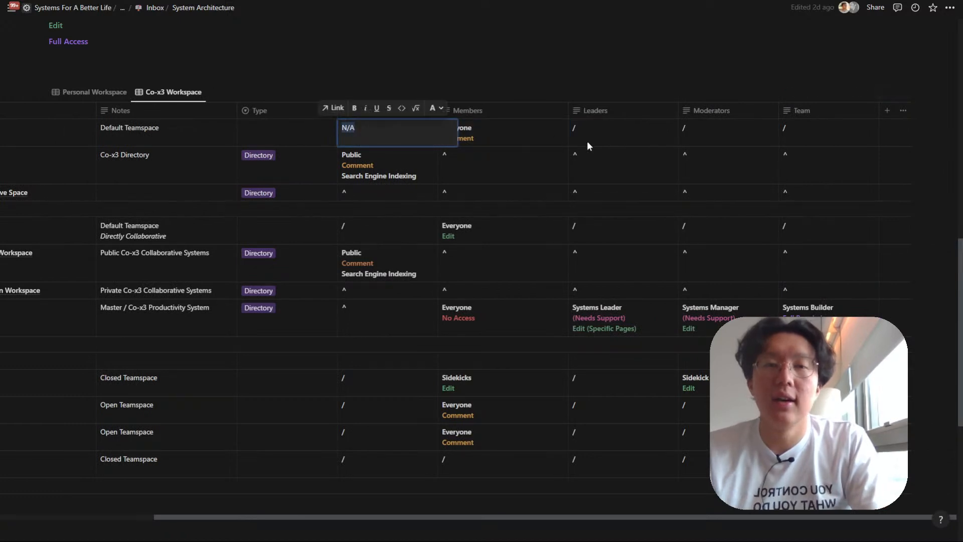
pyautogui.click(613, 143)
pyautogui.write('N/A')
pyautogui.press('Right')
pyautogui.write('N/A')
pyautogui.press('Right')
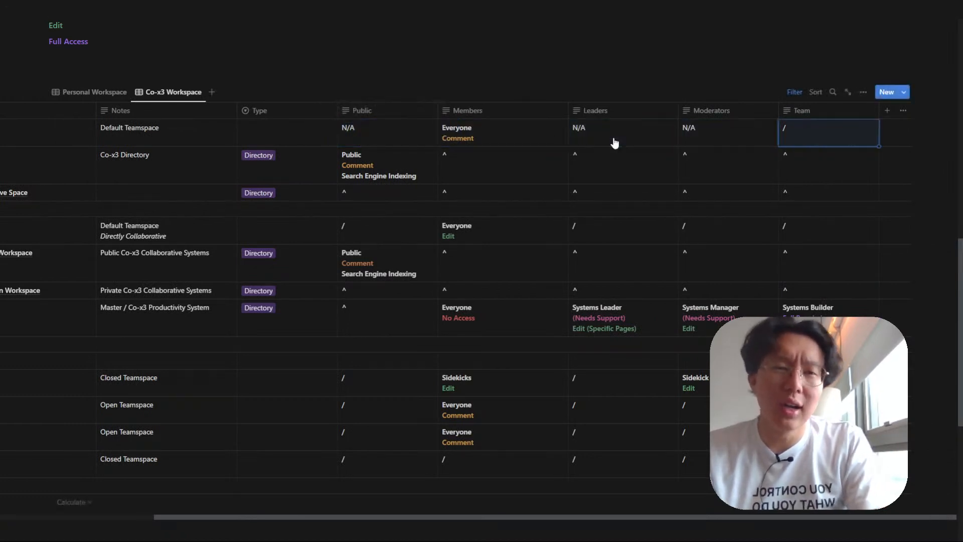
pyautogui.write('N/A')
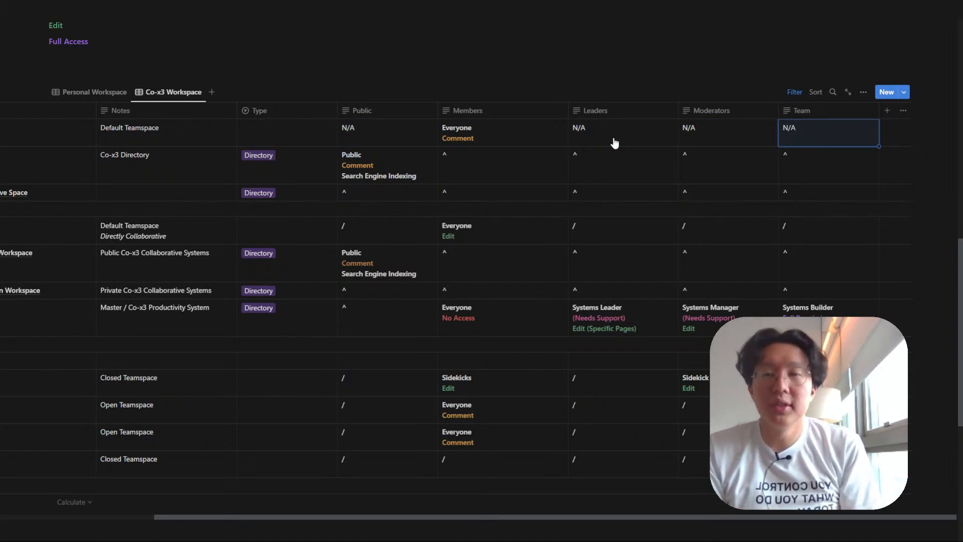
# Add a white circle emoji at the start of the Co-x3 Public Collaboration entry's name.
pyautogui.hscroll(-5, 615, 143)
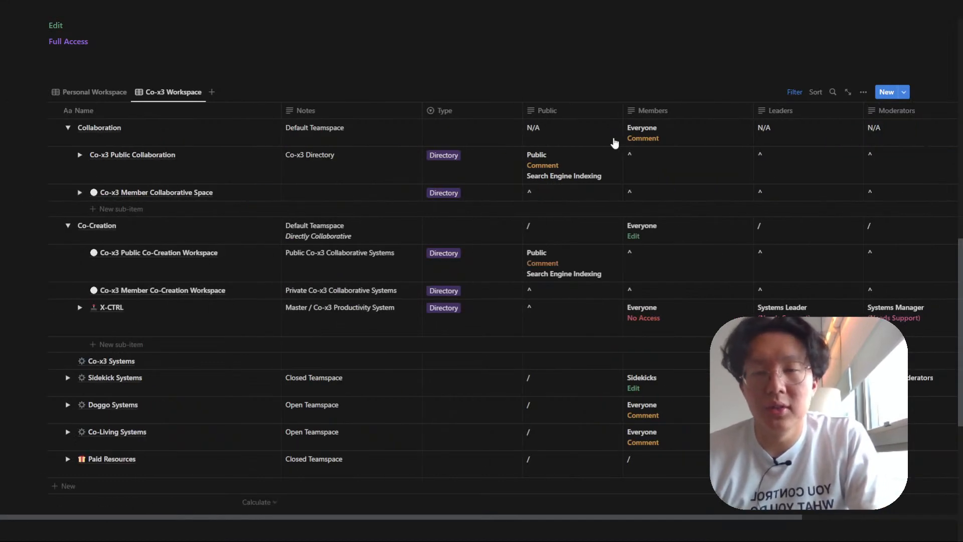
pyautogui.hscroll(4, 615, 143)
pyautogui.hscroll(-3, 615, 143)
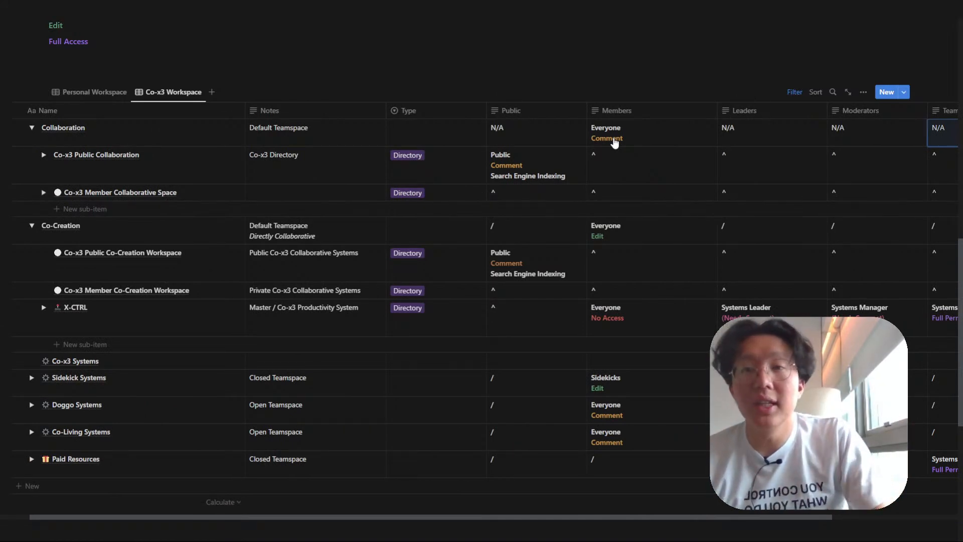
pyautogui.click(67, 160)
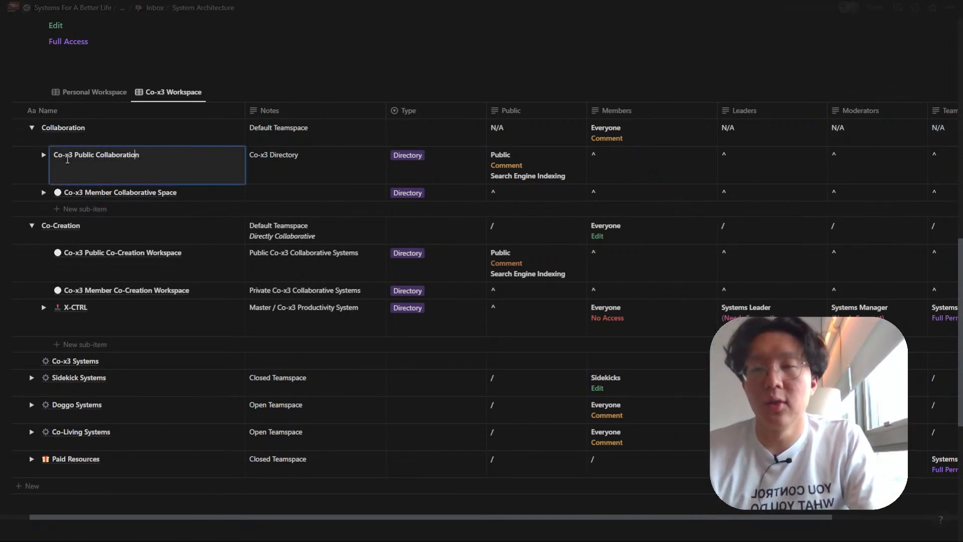
pyautogui.hotkey('ctrl', 'Left')
pyautogui.hotkey('ctrl', 'Left')
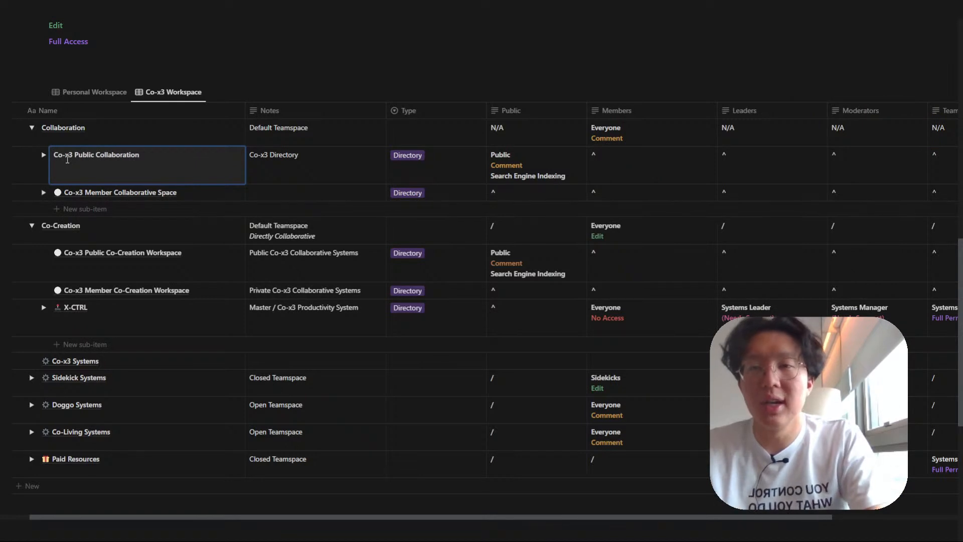
pyautogui.press('Home')
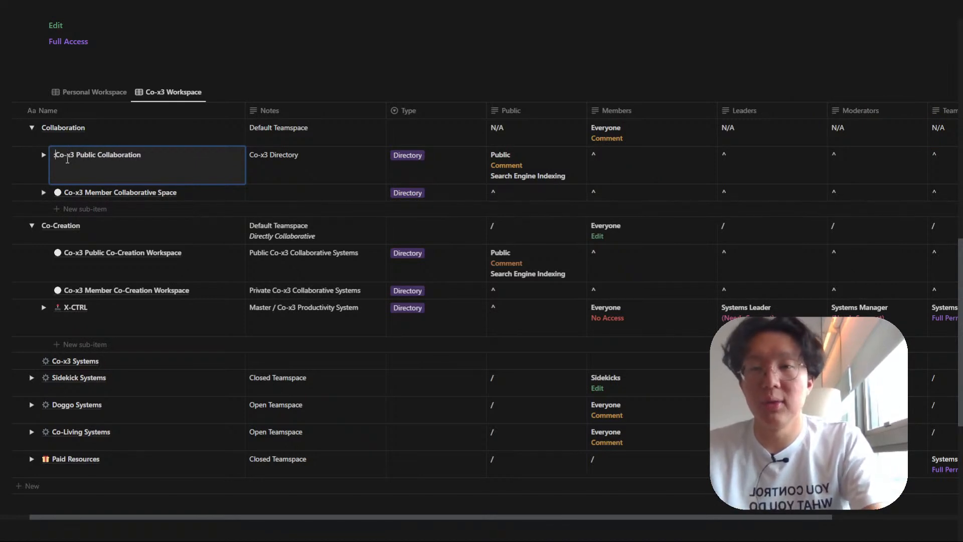
pyautogui.write(':circ')
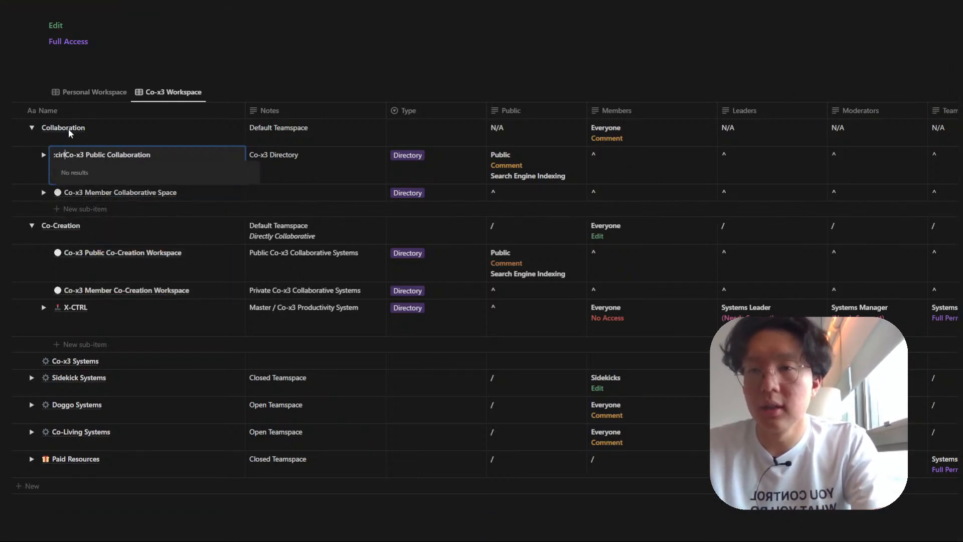
pyautogui.press('BackSpace')
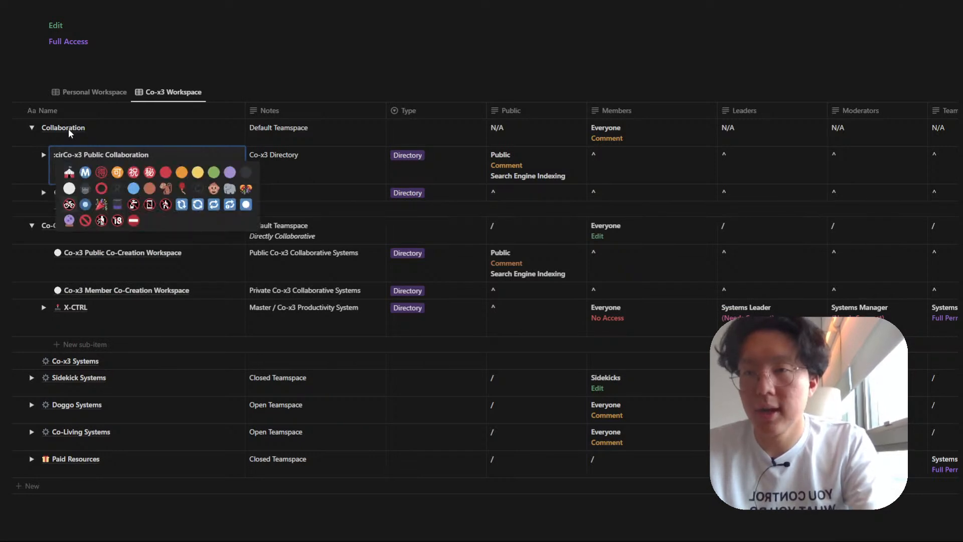
pyautogui.press('Down')
pyautogui.press('Return')
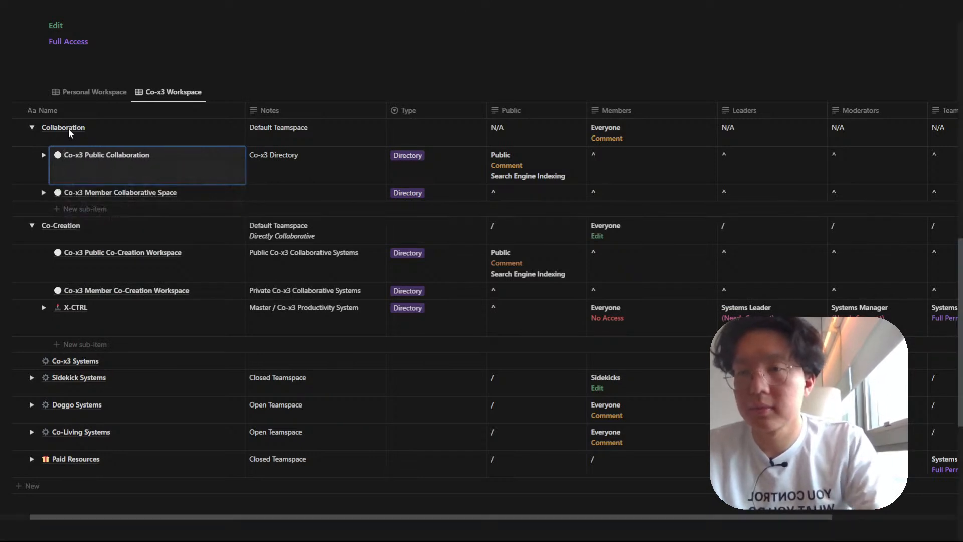
pyautogui.press('Escape')
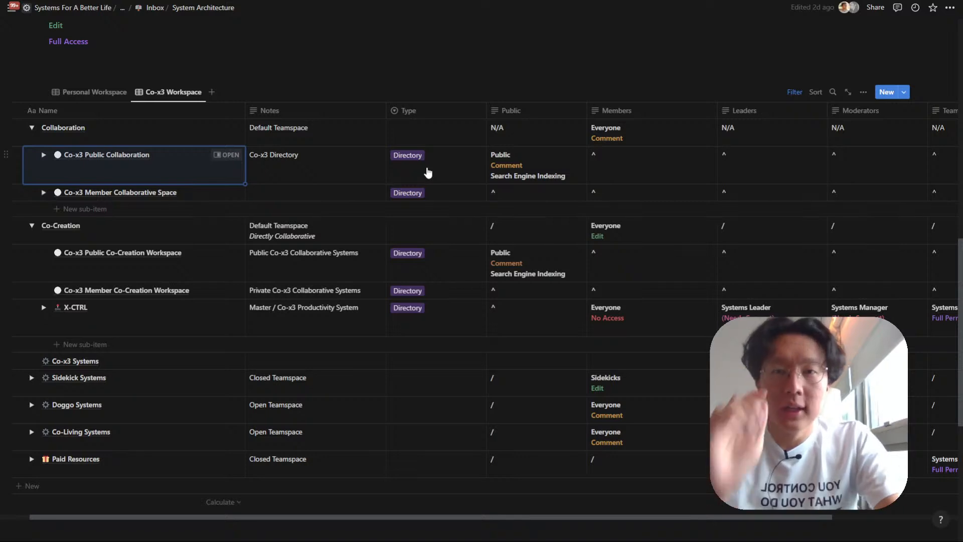
pyautogui.hscroll(4, 428, 173)
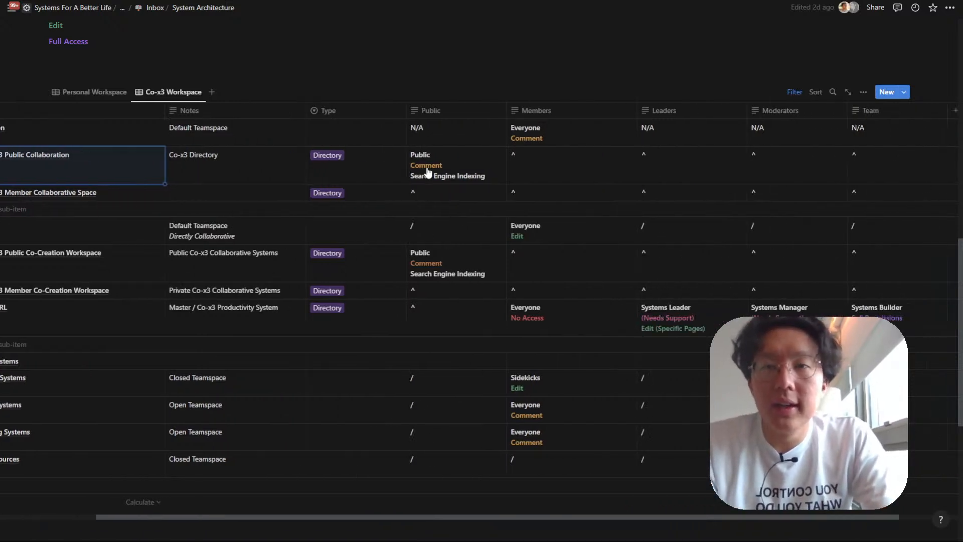
# On the Teamspaces page, add a Fundamentals bullet reading "Hierarchy of the teamspace should be as follows".
pyautogui.hscroll(-6, 427, 173)
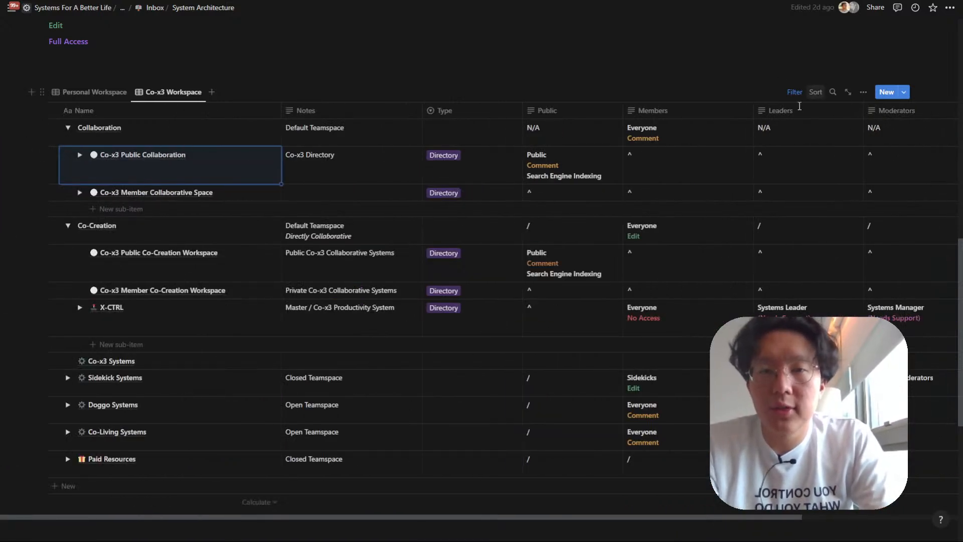
pyautogui.hscroll(3, 727, 181)
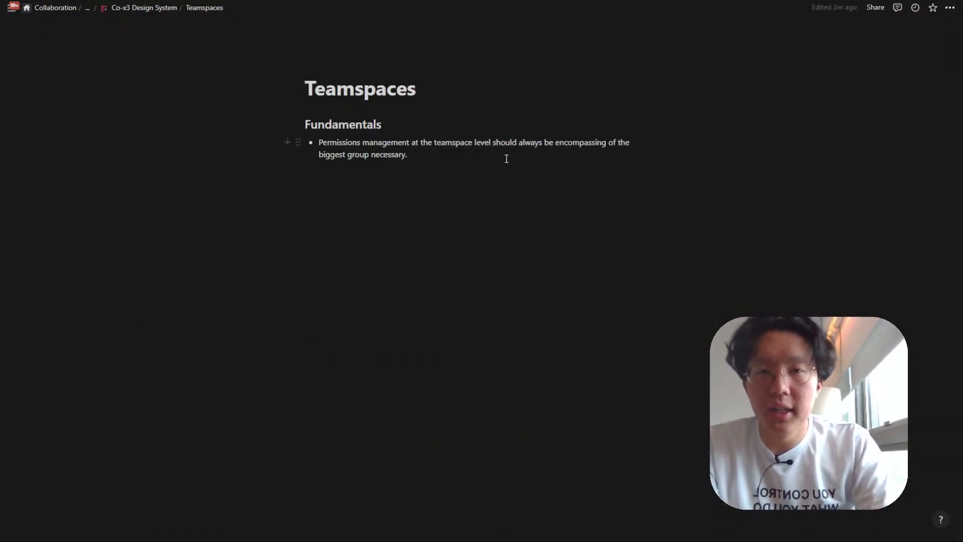
pyautogui.press('Return')
pyautogui.write('Hier')
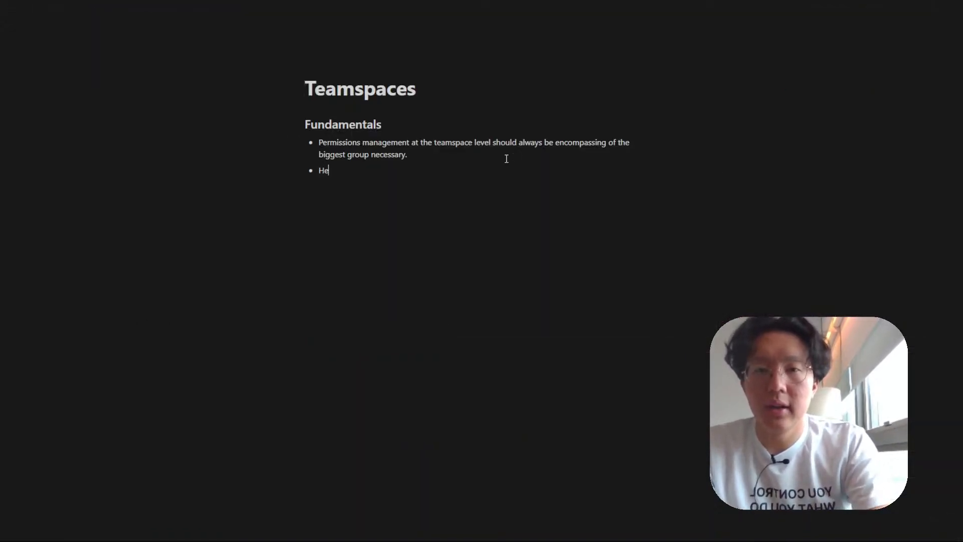
pyautogui.write('archy of ')
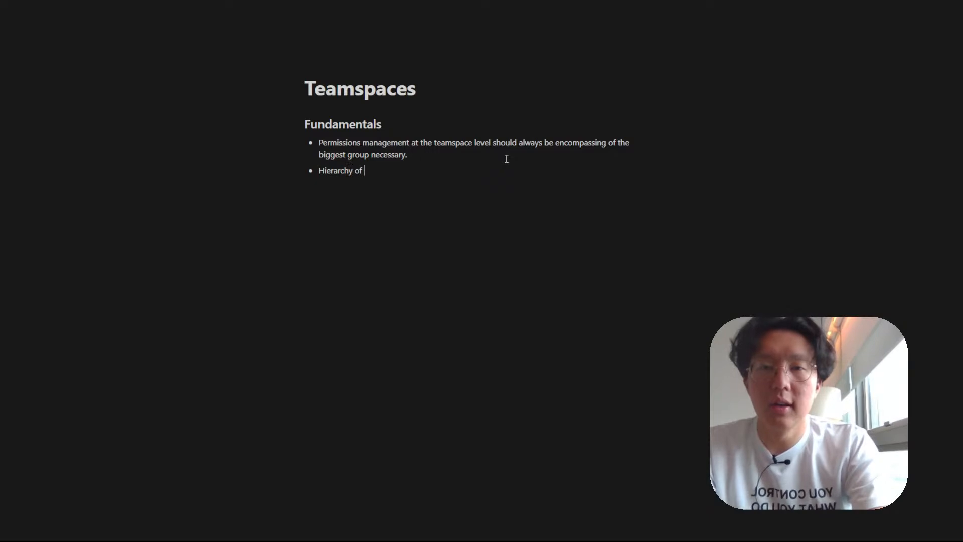
pyautogui.write('the teamspac')
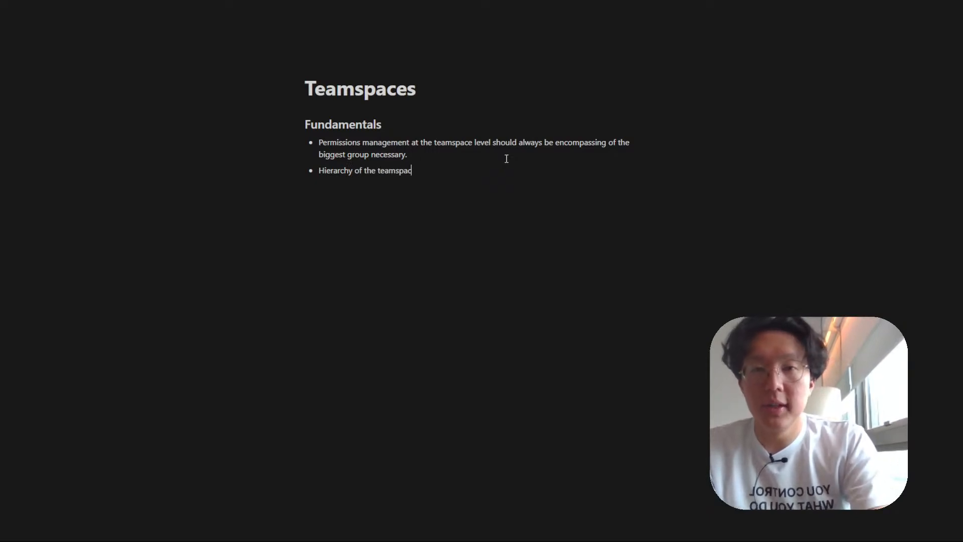
pyautogui.write('e should be as follows')
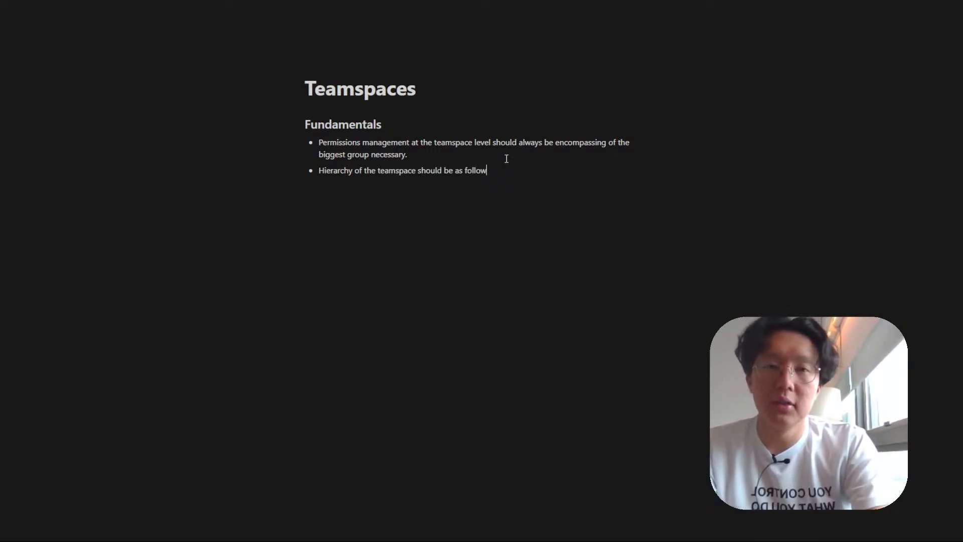
# Nest a "Teamspace" bullet under the hierarchy bullet, with a "Directory" bullet nested one level deeper.
pyautogui.press('Return')
pyautogui.press('Tab')
pyautogui.write('Teamspace')
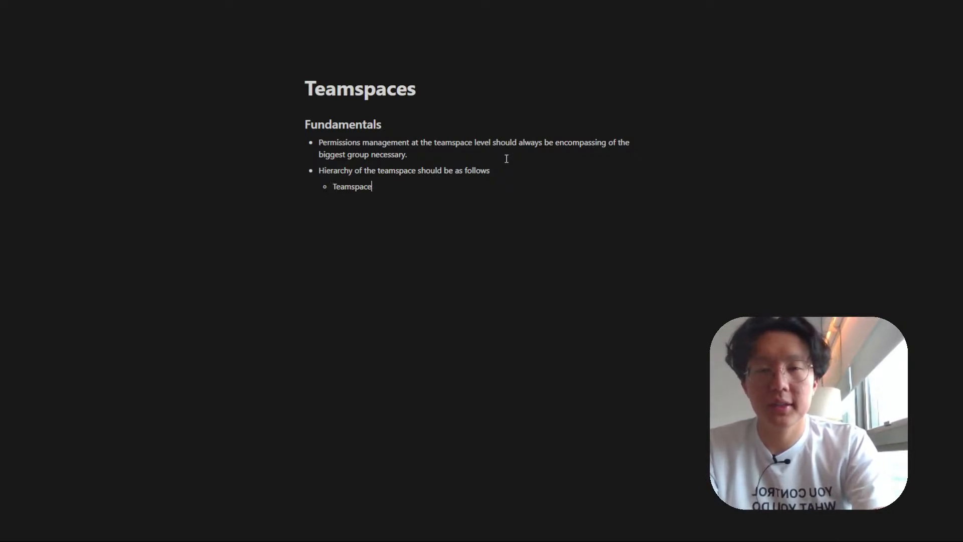
pyautogui.press('Return')
pyautogui.press('Tab')
pyautogui.write('Directory')
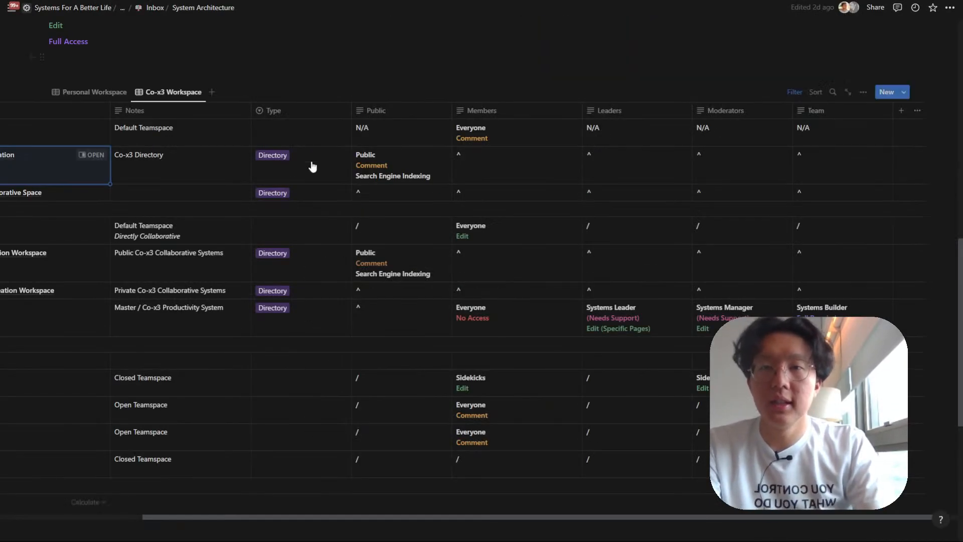
# Expand the sub-items of Co-x3 Public Collaboration in the Co-x3 Workspace table on System Architecture.
pyautogui.hscroll(-5, 313, 167)
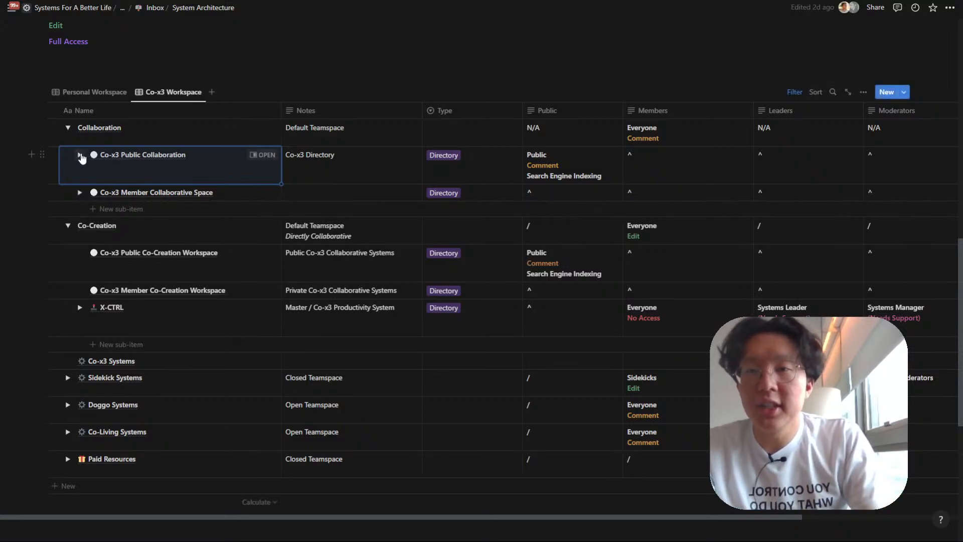
pyautogui.click(81, 155)
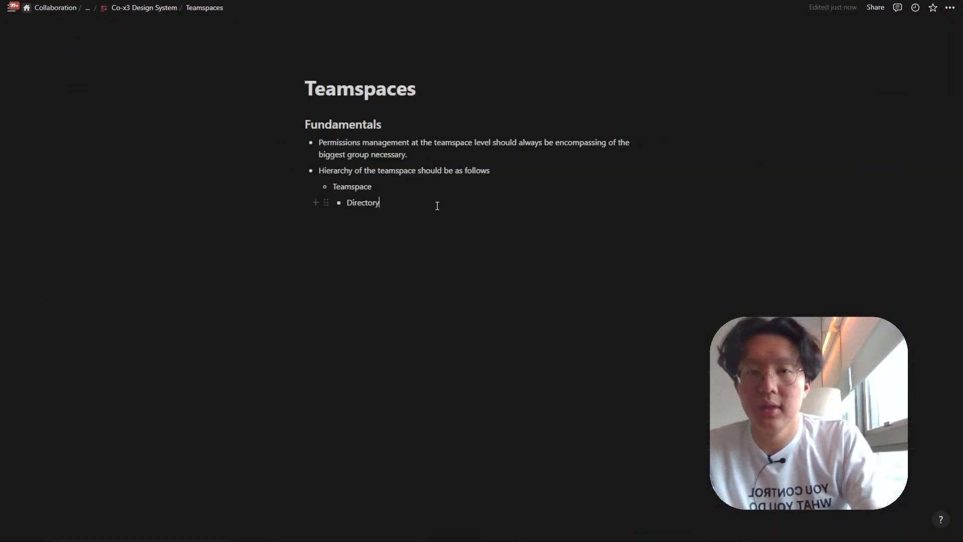
# On the Teamspaces page, nest an "Information" bullet under Directory and an "Action" bullet under Information.
pyautogui.press('Return')
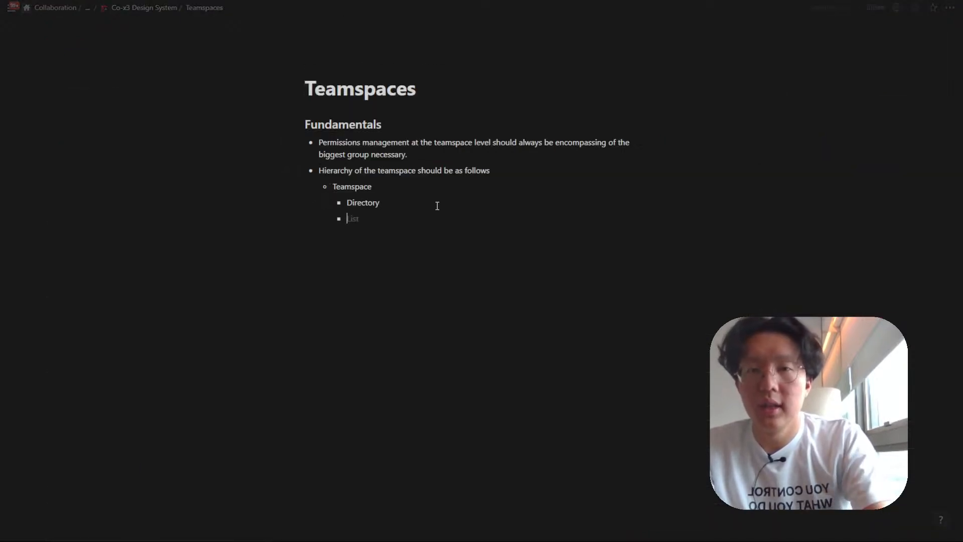
pyautogui.press('Tab')
pyautogui.write('Informati')
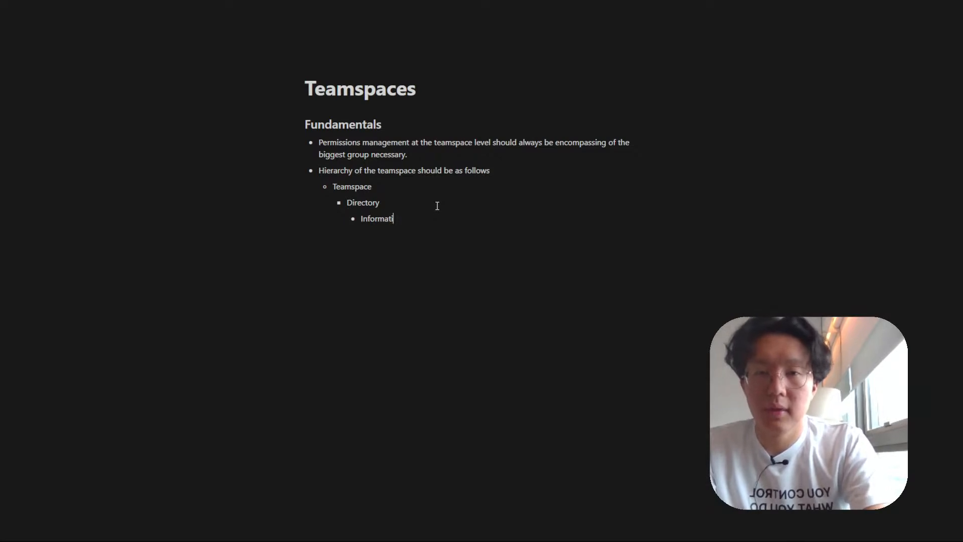
pyautogui.write('on')
pyautogui.press('Return')
pyautogui.press('Tab')
pyautogui.write('Action')
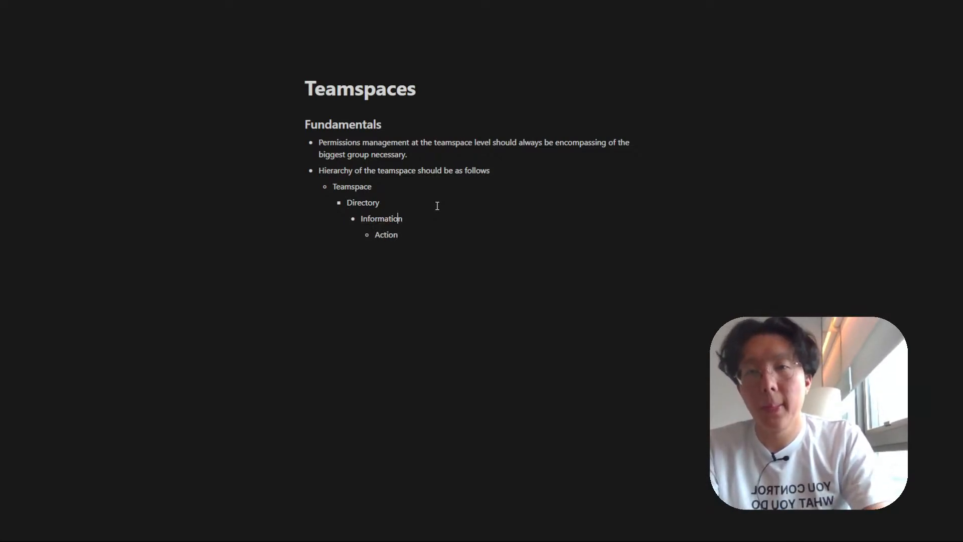
# Append the word "Page" to the Information, Action, Directory and Teamspace bullets in the hierarchy.
pyautogui.press('Right')
pyautogui.write('Page')
pyautogui.press('Down')
pyautogui.write('Page')
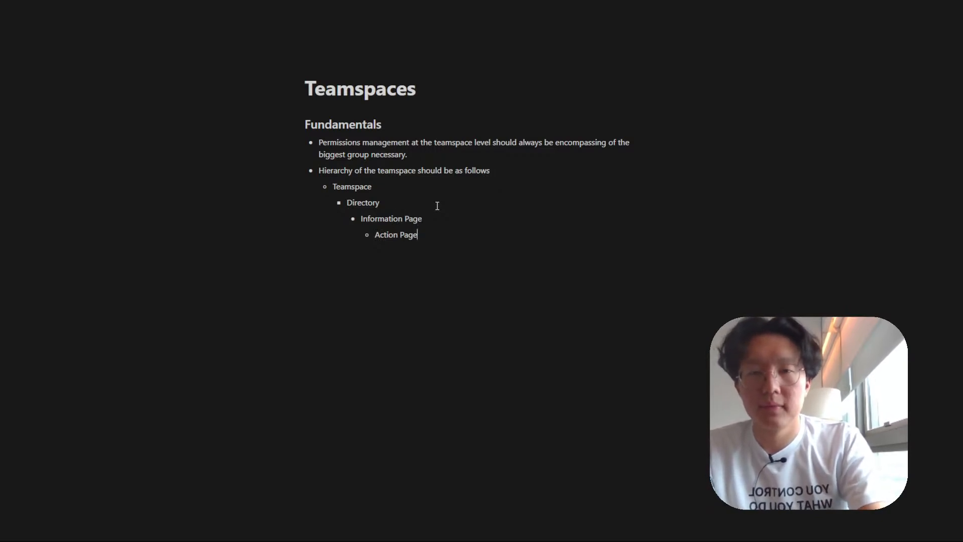
pyautogui.press('Up')
pyautogui.press('Up')
pyautogui.write('Page')
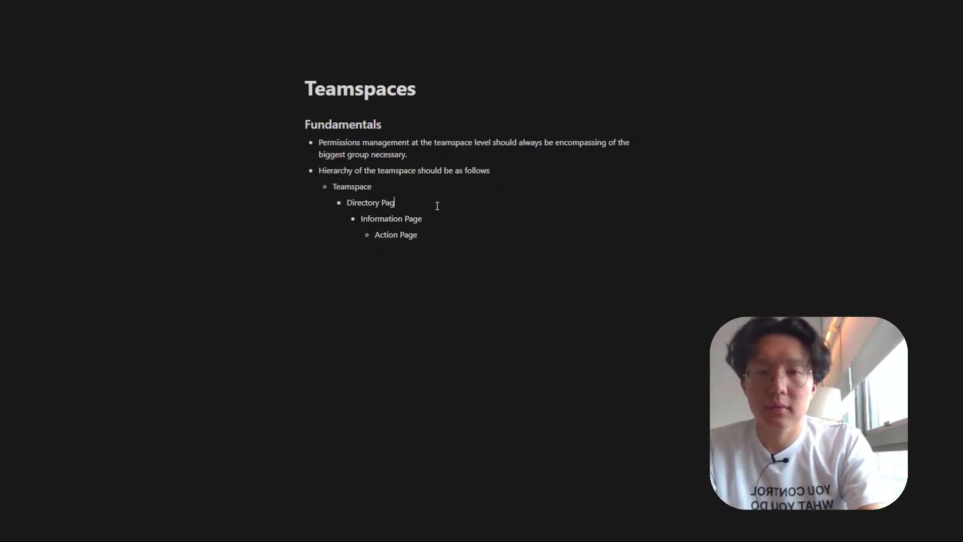
pyautogui.press('Up')
pyautogui.write('Page')
pyautogui.press('Down')
pyautogui.press('Down')
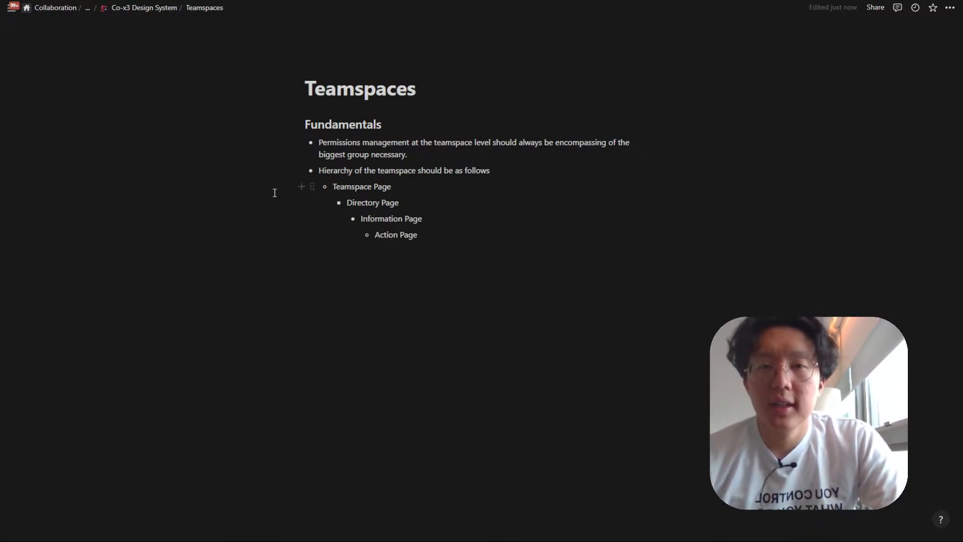
pyautogui.moveTo(270, 190); pyautogui.dragTo(457, 296)
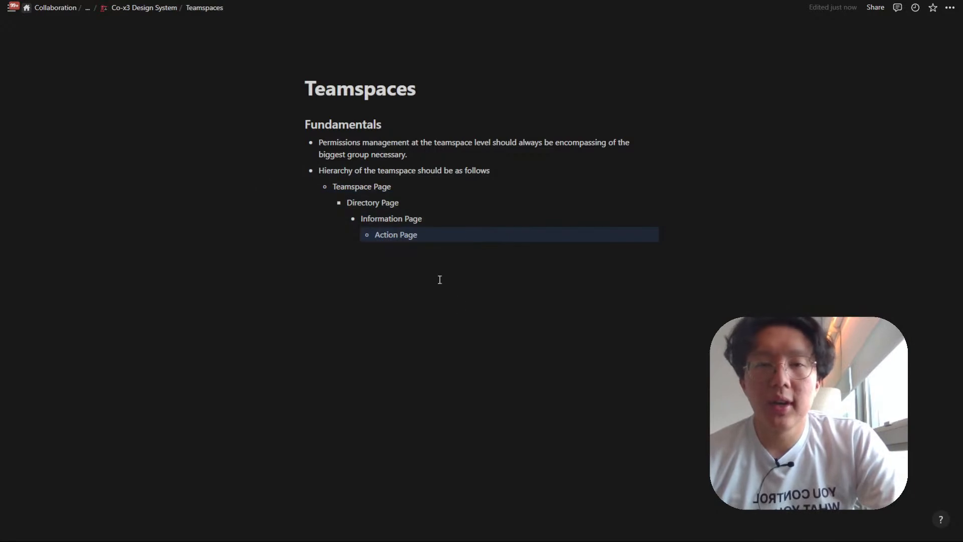
pyautogui.click(406, 200)
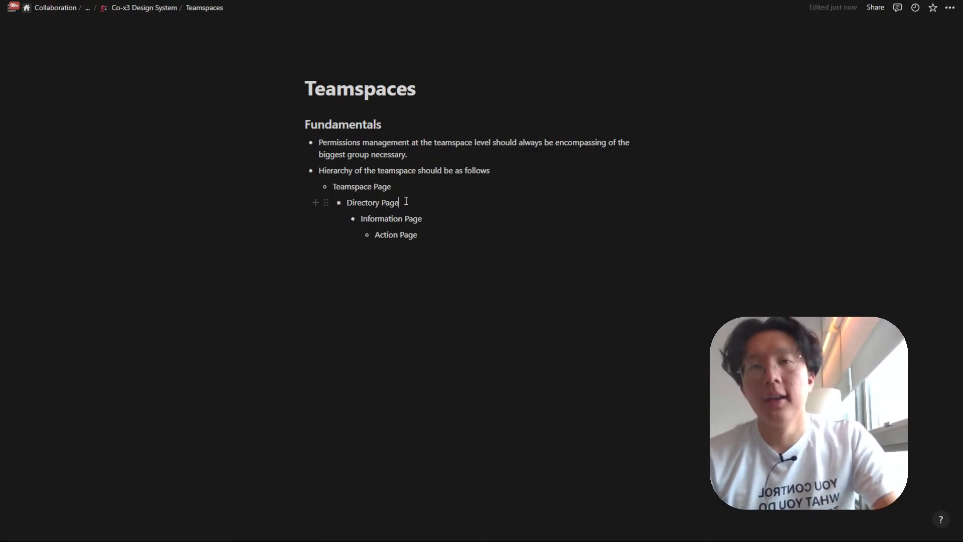
pyautogui.moveTo(287, 201); pyautogui.dragTo(365, 199)
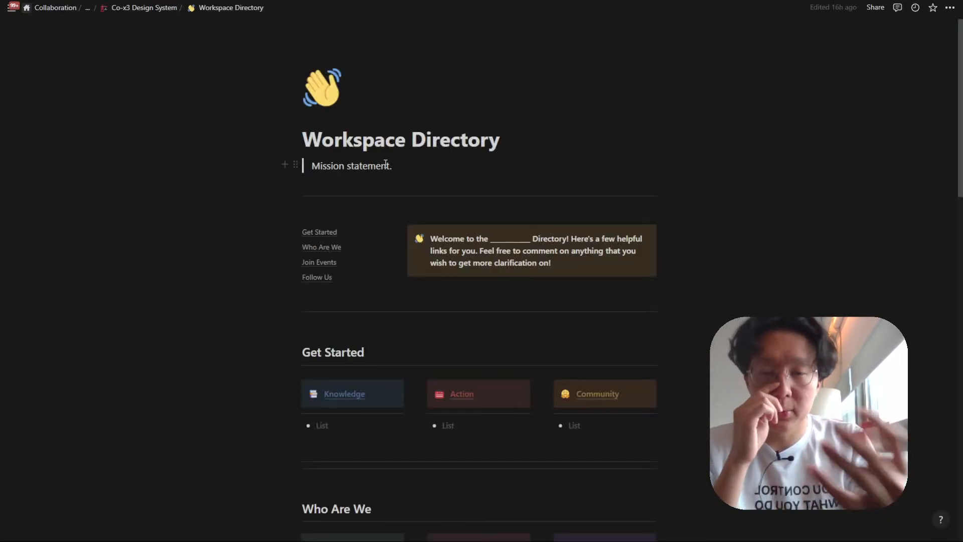
# Change the Workspace Directory page's title to "Teamspace Directory".
pyautogui.scroll(-1, 386, 166)
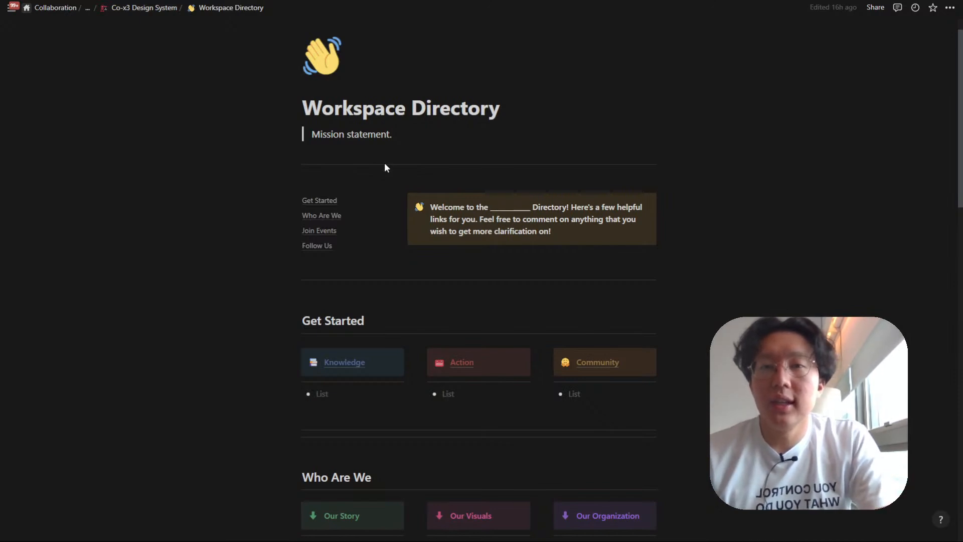
pyautogui.scroll(-1, 385, 166)
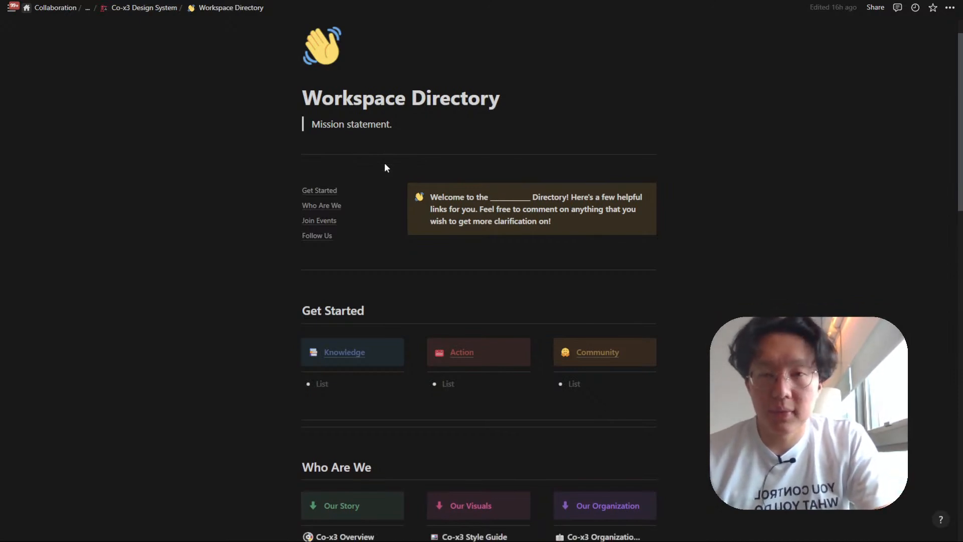
pyautogui.doubleClick(352, 95)
pyautogui.write('Teamspace')
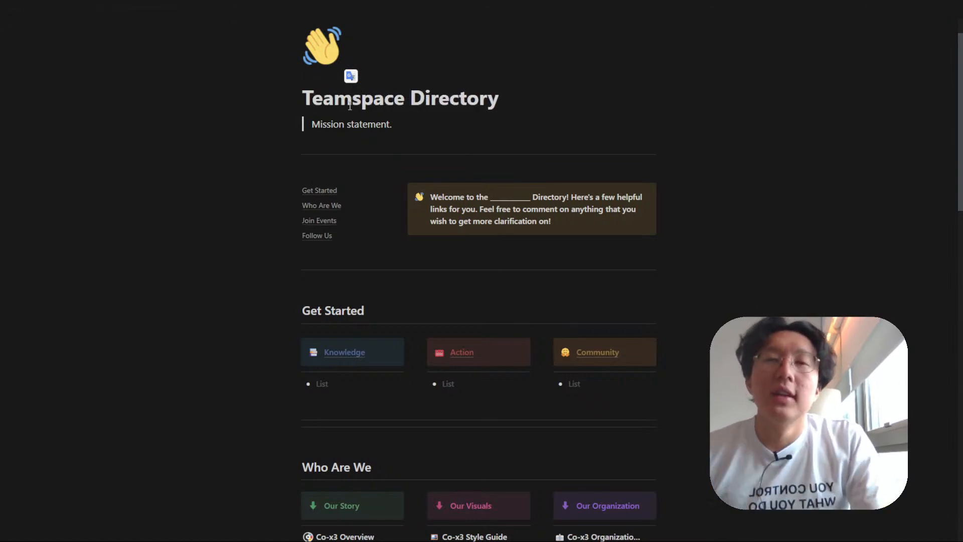
# Examine the Teamspace Directory template from the mission statement and welcome callout through Get Started, Who Are We, Join Events and Follow Us.
pyautogui.scroll(-1, 334, 174)
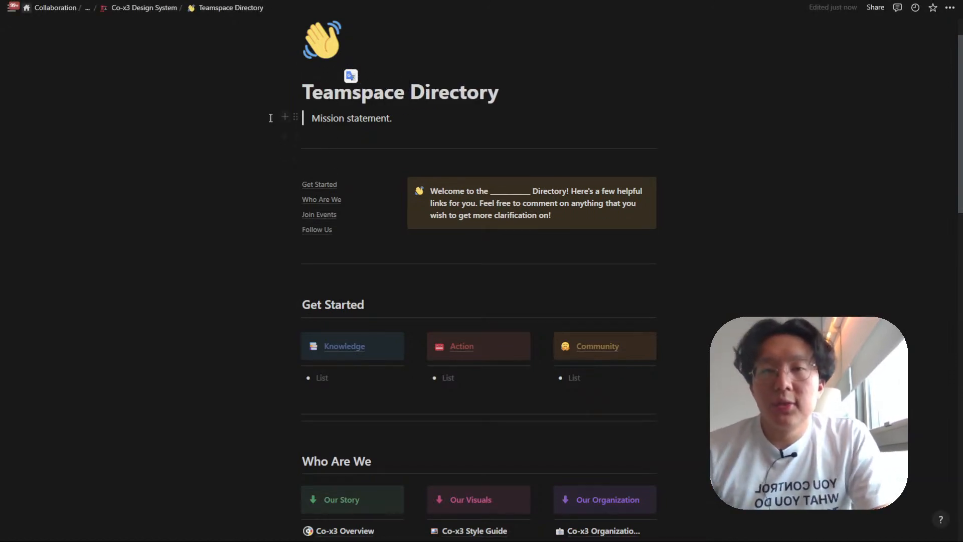
pyautogui.moveTo(270, 120); pyautogui.dragTo(321, 128)
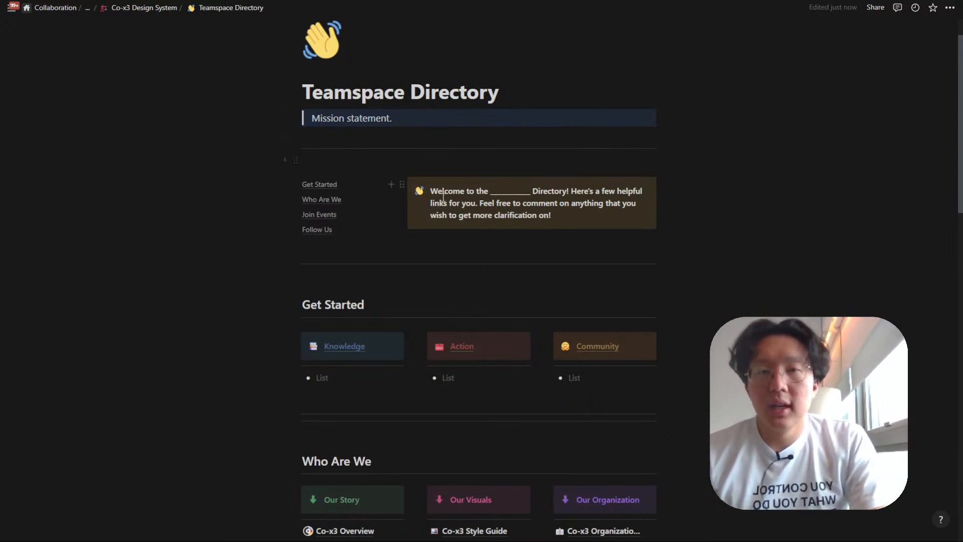
pyautogui.click(699, 223)
pyautogui.moveTo(645, 212); pyautogui.dragTo(531, 202)
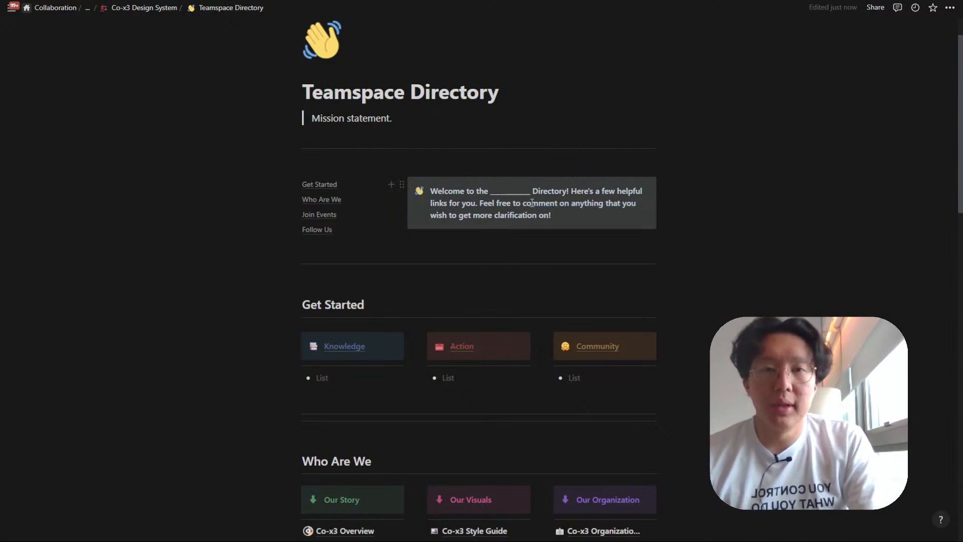
pyautogui.scroll(-3, 387, 129)
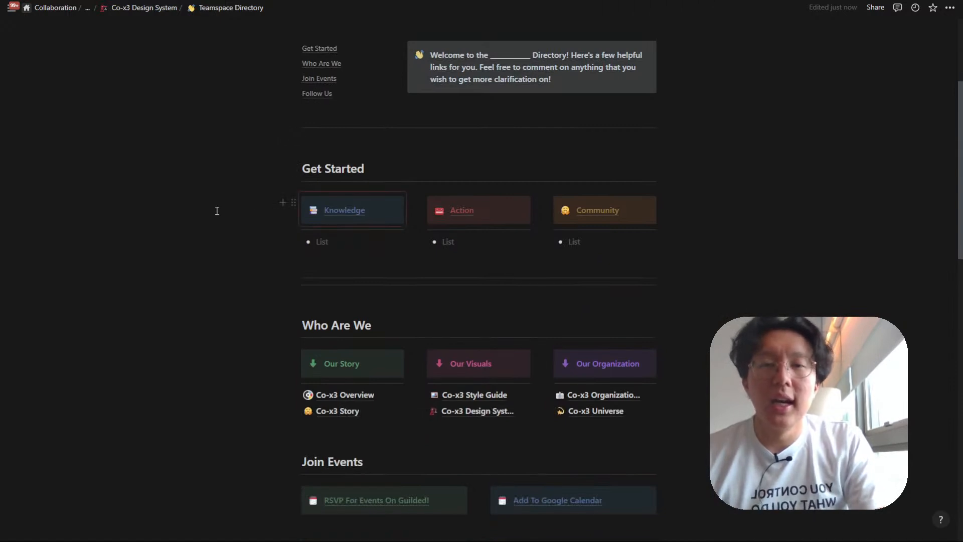
pyautogui.moveTo(214, 211); pyautogui.dragTo(627, 245)
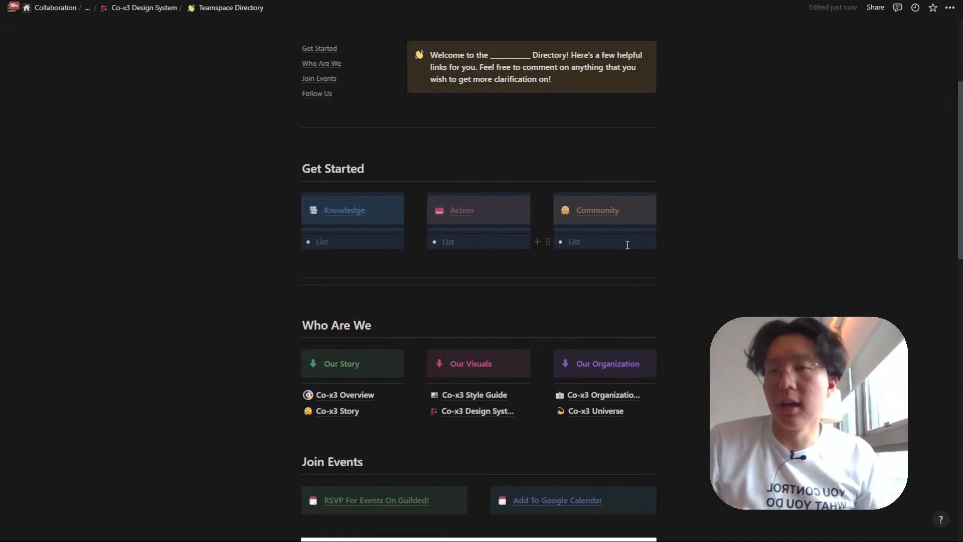
pyautogui.scroll(-1, 627, 244)
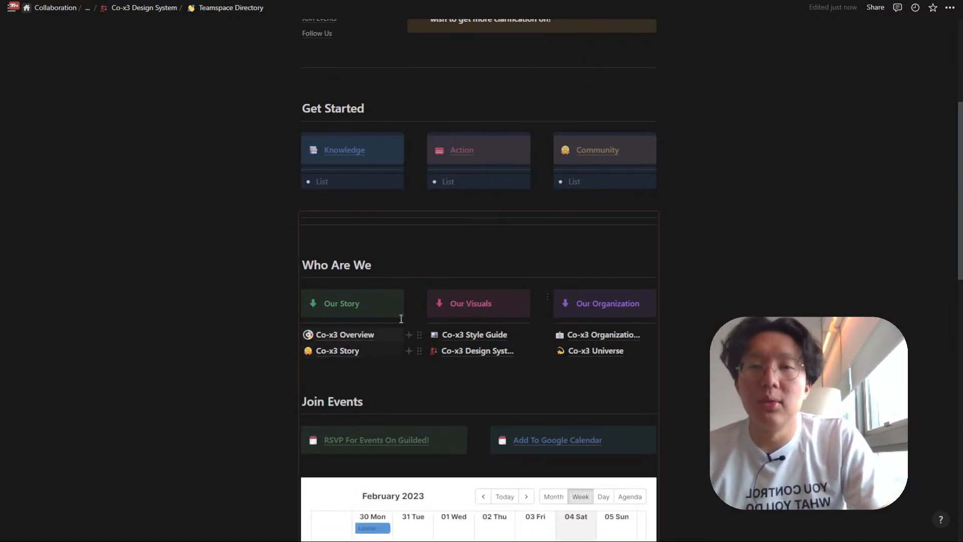
pyautogui.scroll(-1, 249, 303)
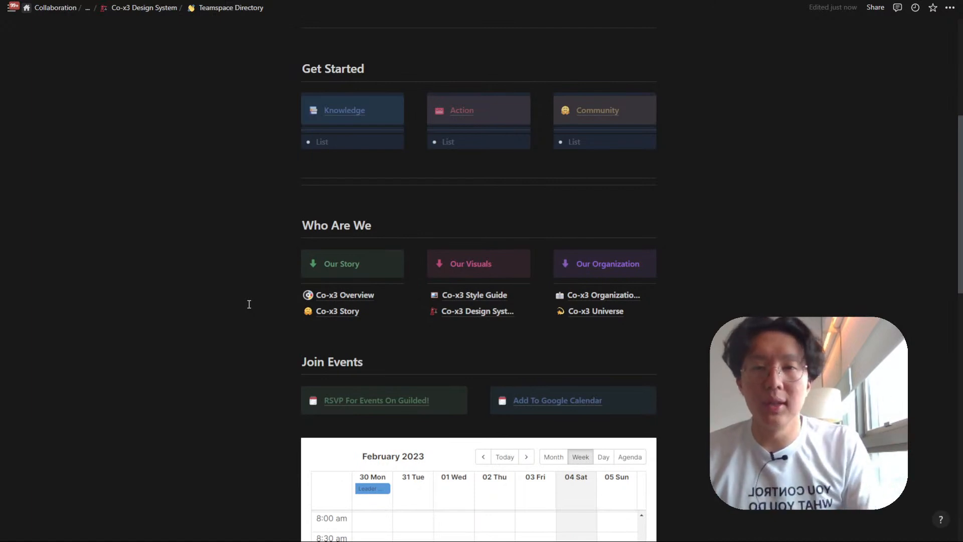
pyautogui.scroll(-5, 249, 304)
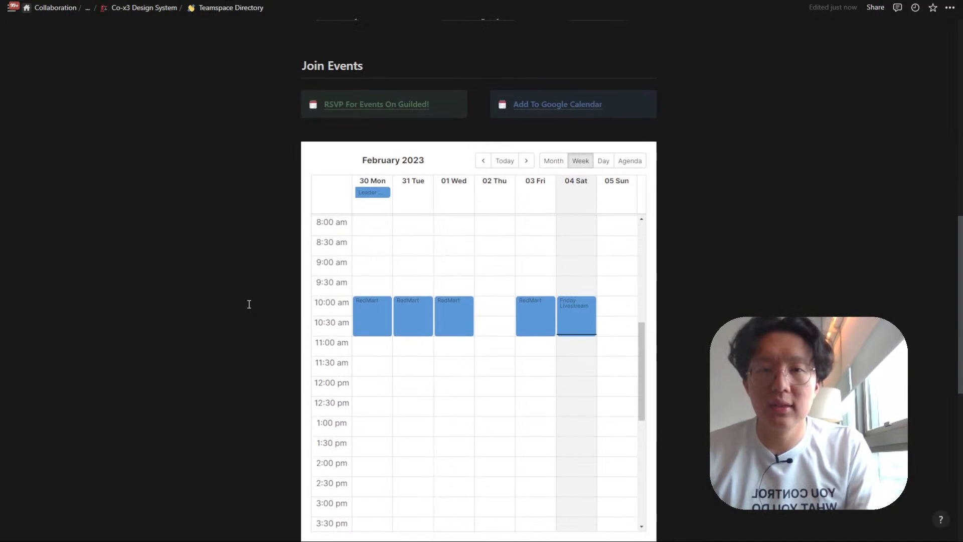
pyautogui.scroll(-7, 249, 304)
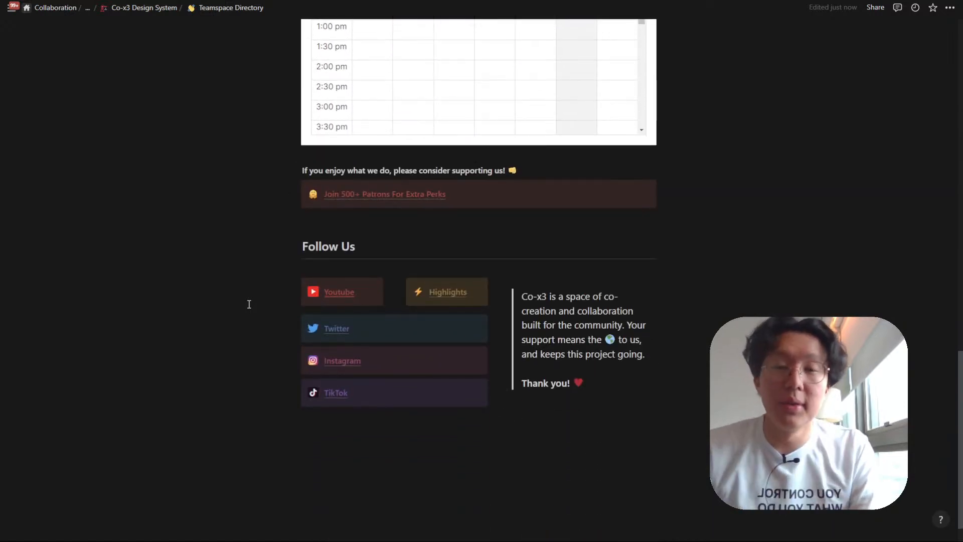
pyautogui.scroll(20, 249, 303)
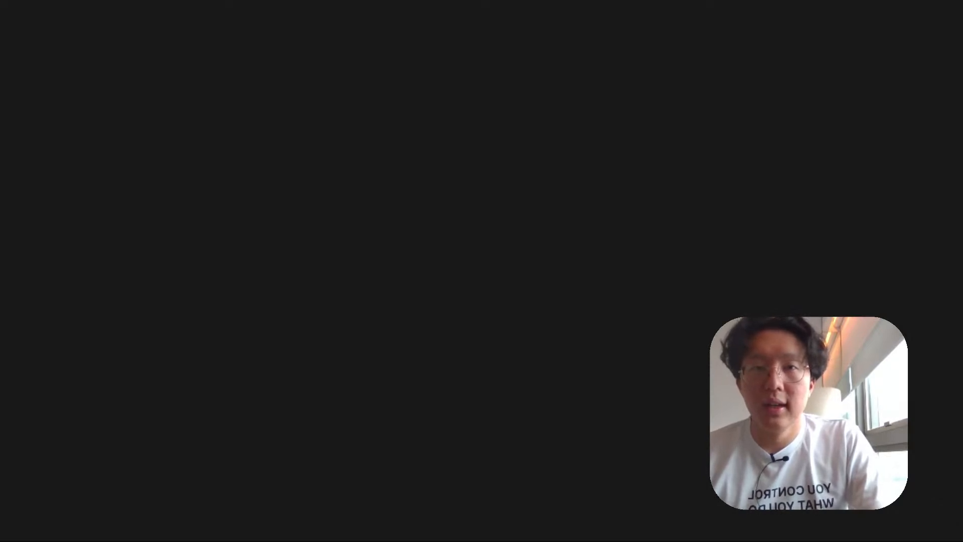
# Examine the Information Page template's sections, Try It Out callouts and their usage comments.
pyautogui.scroll(-2, 347, 347)
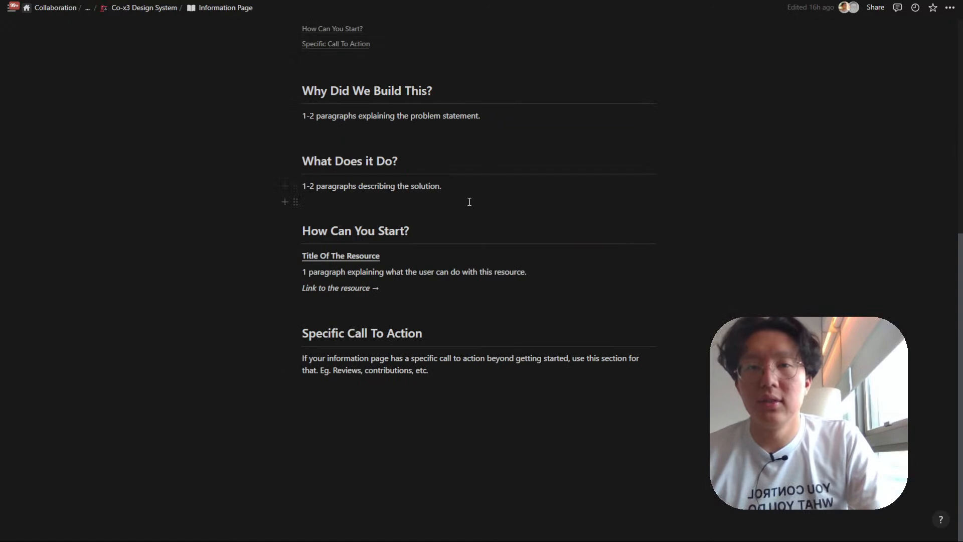
pyautogui.scroll(7, 469, 202)
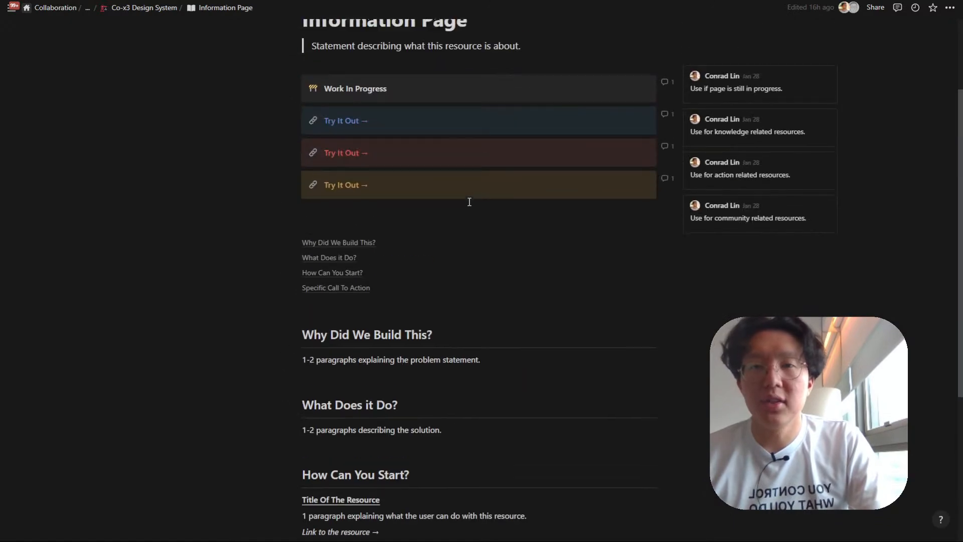
pyautogui.scroll(-2, 469, 201)
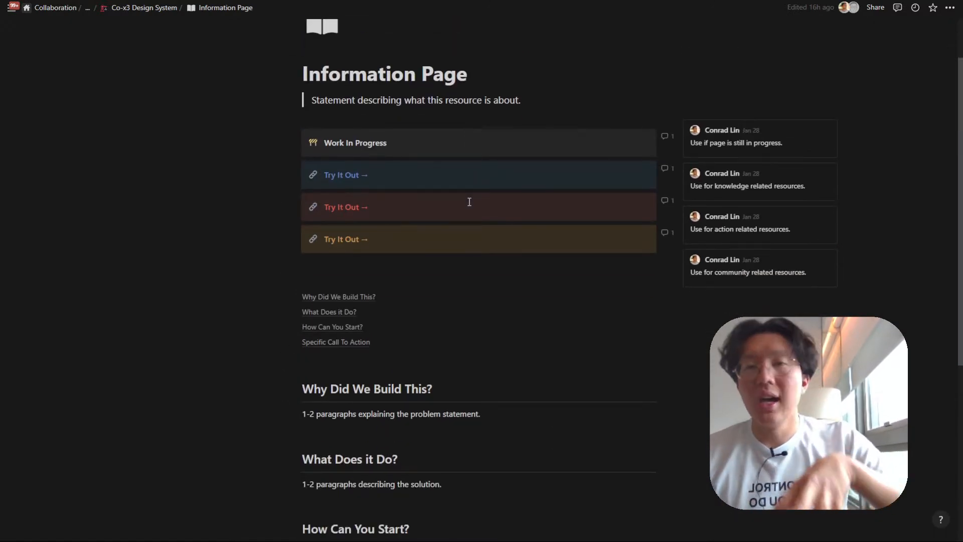
# Examine the Information Page template's Why Did We Build This, What Does it Do, How Can You Start and Specific Call To Action sections.
pyautogui.scroll(-4, 469, 202)
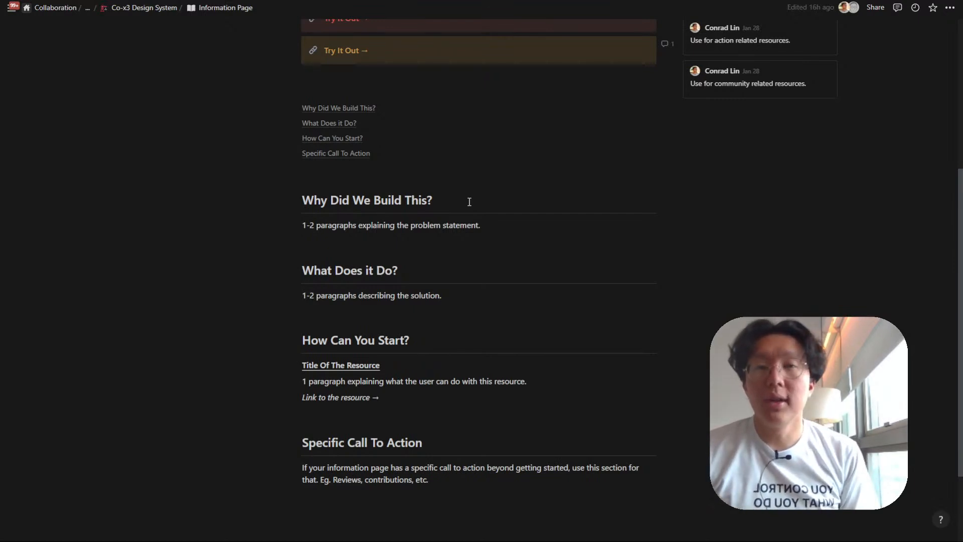
pyautogui.scroll(-1, 469, 202)
pyautogui.scroll(4, 468, 201)
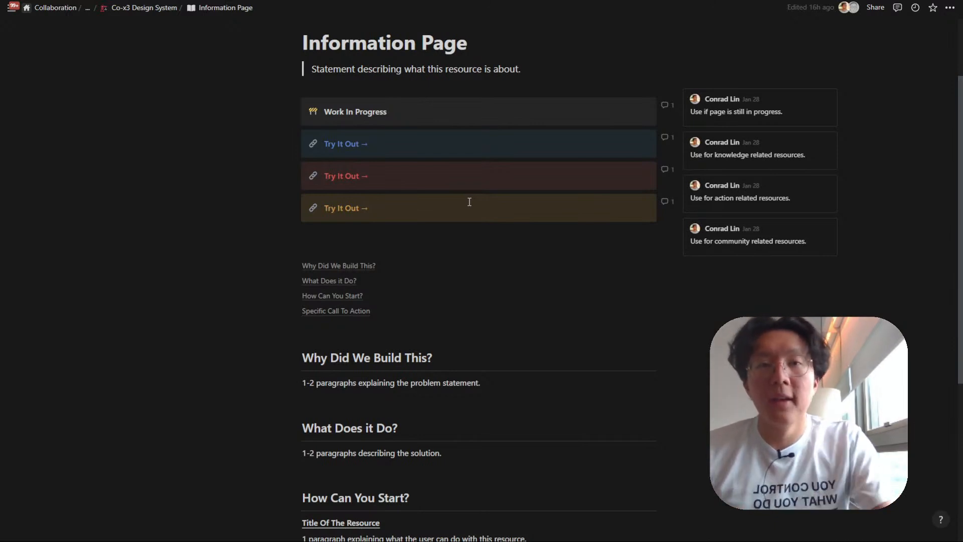
pyautogui.scroll(2, 469, 200)
pyautogui.scroll(-2, 553, 125)
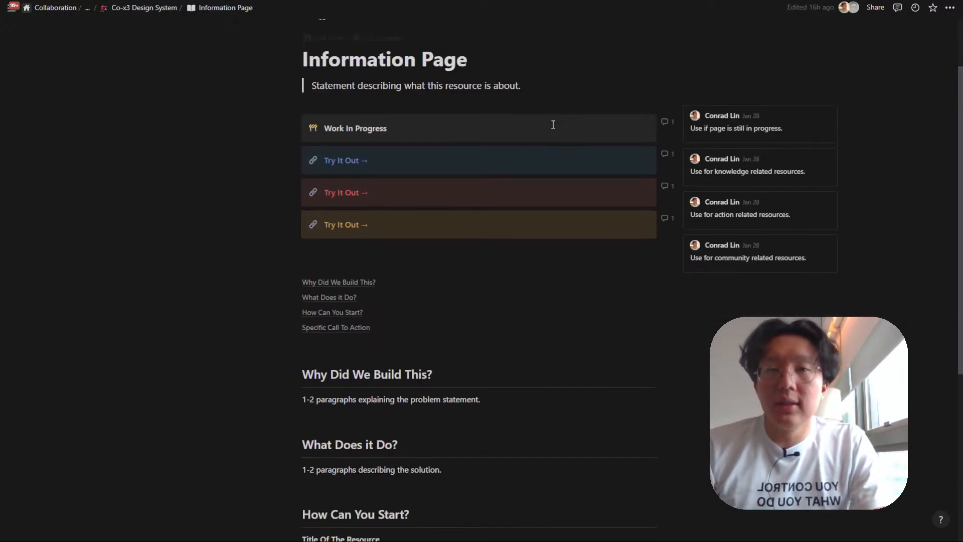
# Insert "(Action Page)" before the arrow in the "Link to the resource" line under How Can You Start.
pyautogui.scroll(-2, 468, 284)
pyautogui.scroll(-3, 366, 95)
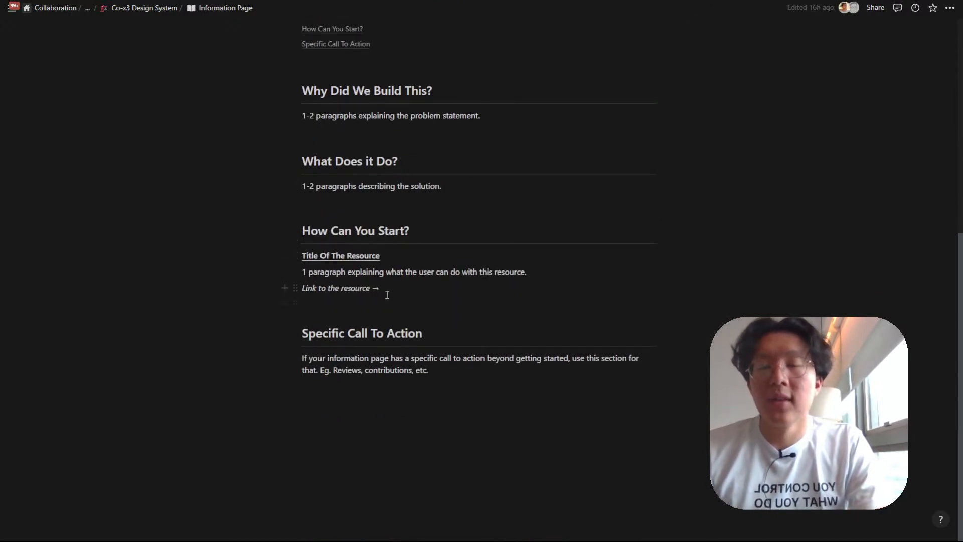
pyautogui.moveTo(285, 302); pyautogui.dragTo(299, 295)
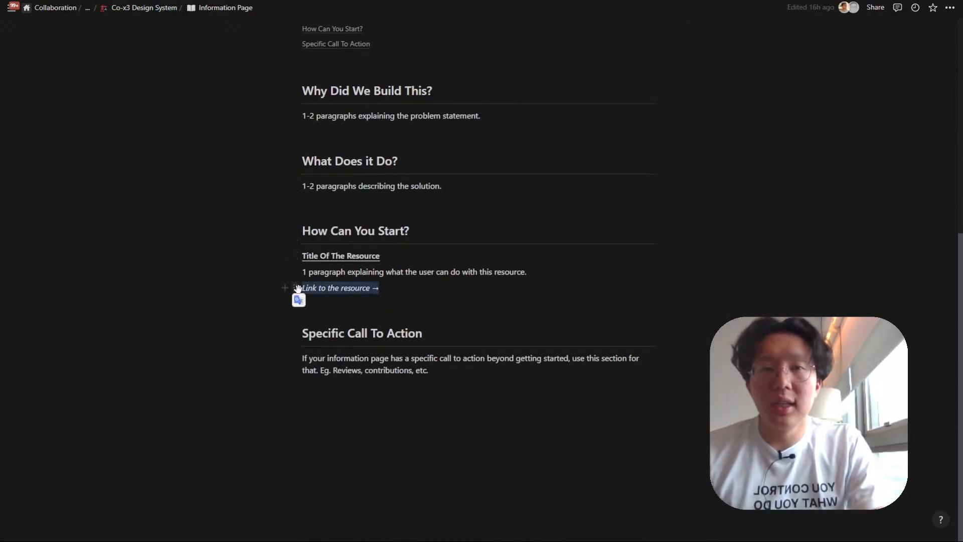
pyautogui.click(353, 289)
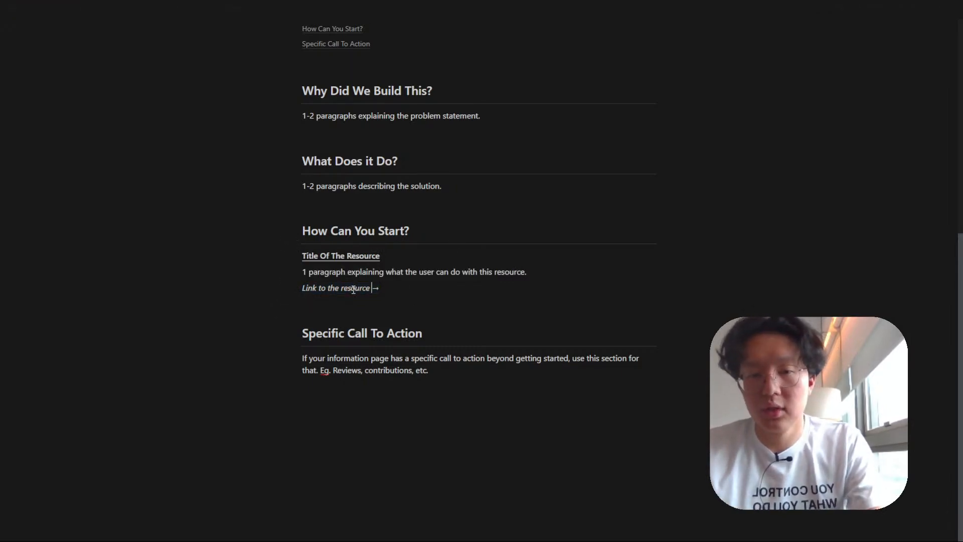
pyautogui.write('(Action PAgee)')
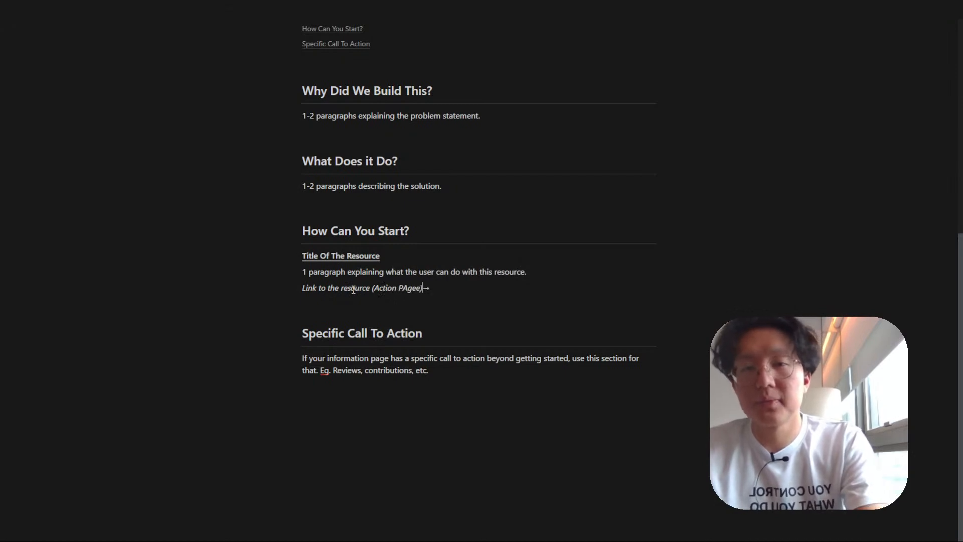
pyautogui.press('BackSpace')
pyautogui.press('BackSpace')
pyautogui.press('BackSpace')
pyautogui.press('BackSpace')
pyautogui.press('BackSpace')
pyautogui.write('age)')
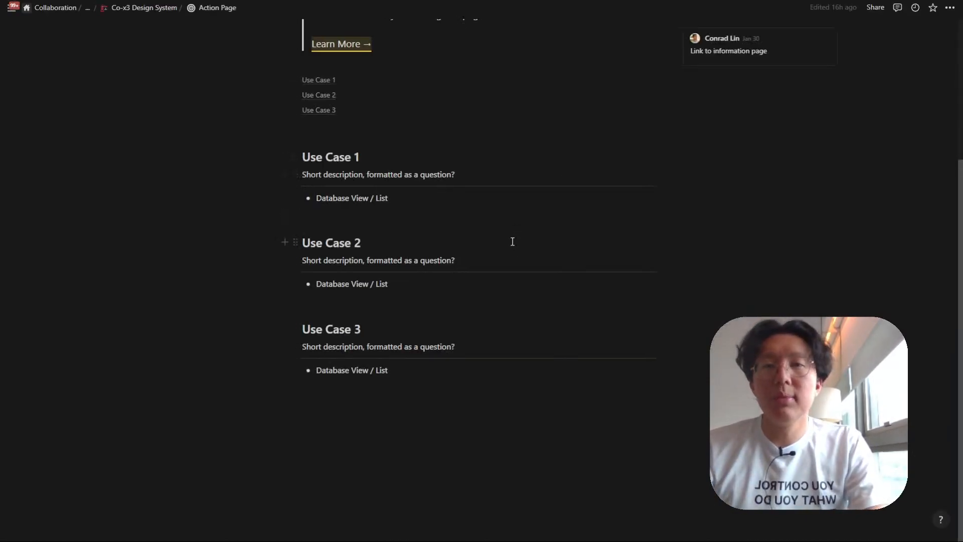
# Delete the "Back To Co-x3 Public Collaboration Space" line and its divider from the Action Page template.
pyautogui.scroll(4, 512, 241)
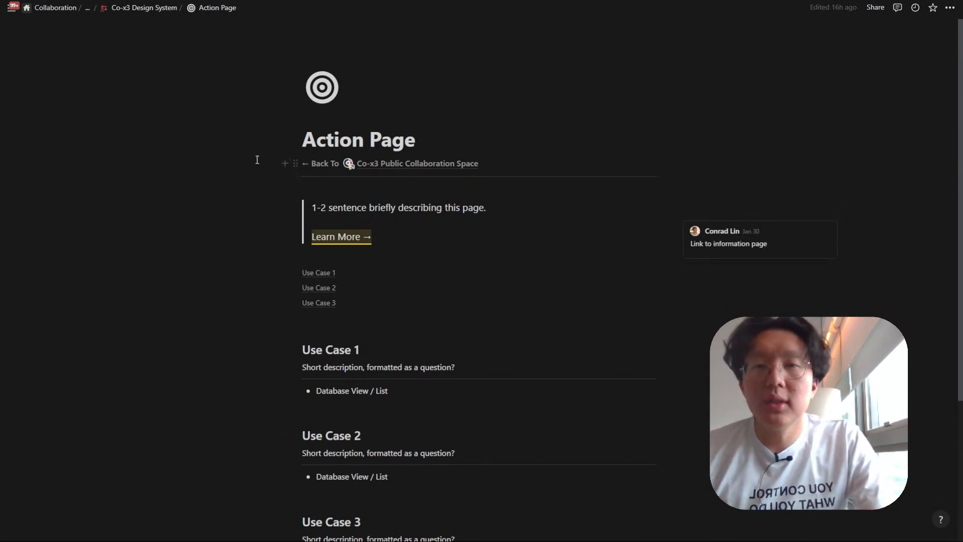
pyautogui.moveTo(256, 157); pyautogui.dragTo(333, 187)
pyautogui.press('BackSpace')
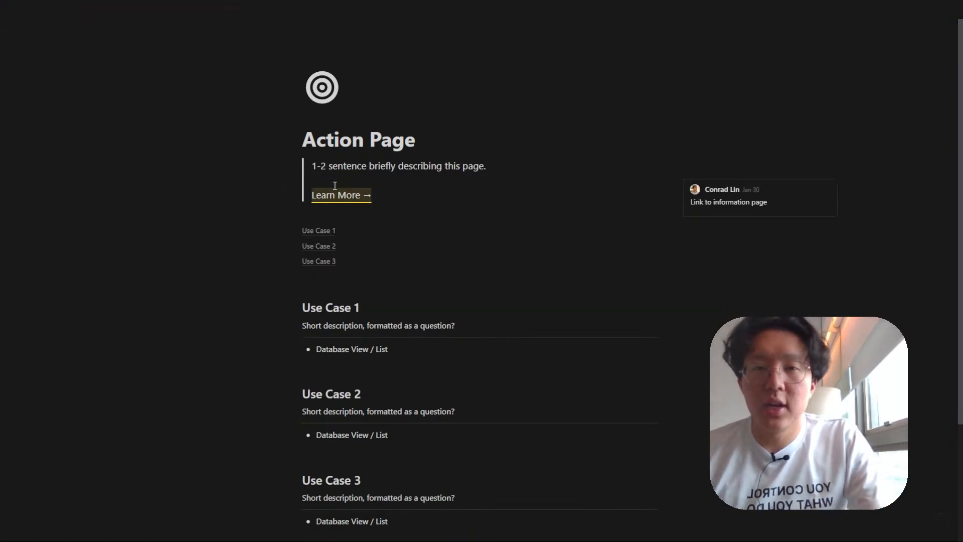
# Review the Action Page, Teamspace Directory and Information Page templates, checking how their sections and links lead from one to the next.
pyautogui.scroll(-2, 436, 296)
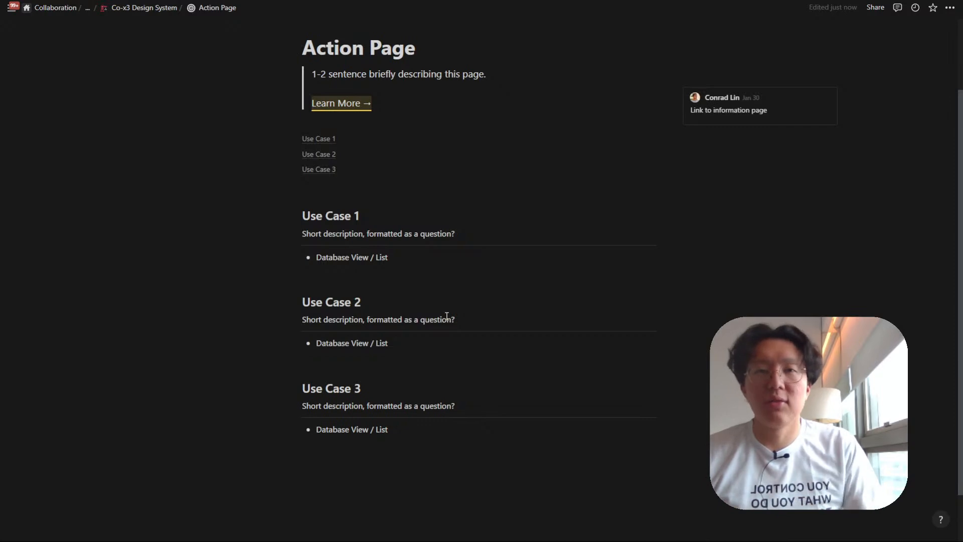
pyautogui.hotkey('ctrl', 'Tab')
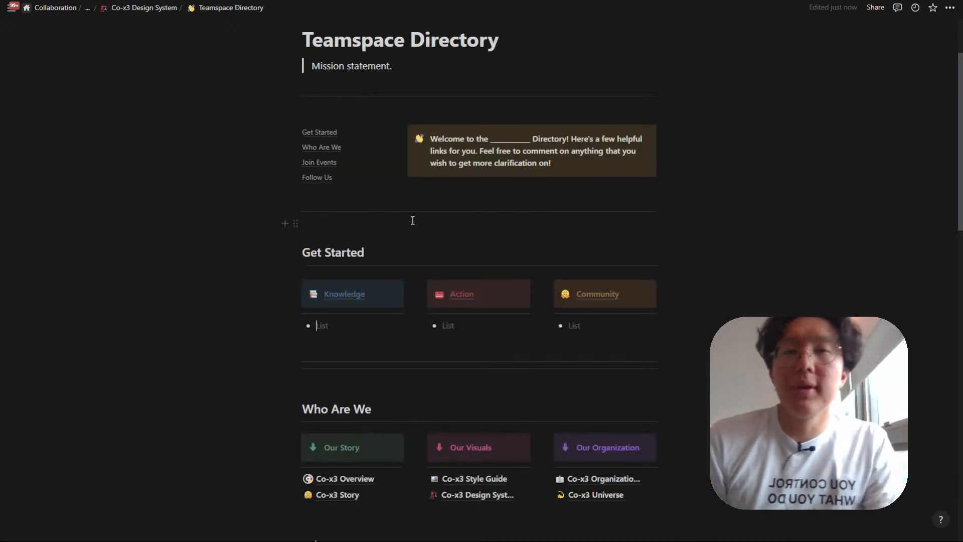
pyautogui.scroll(1, 412, 221)
pyautogui.scroll(-1, 412, 220)
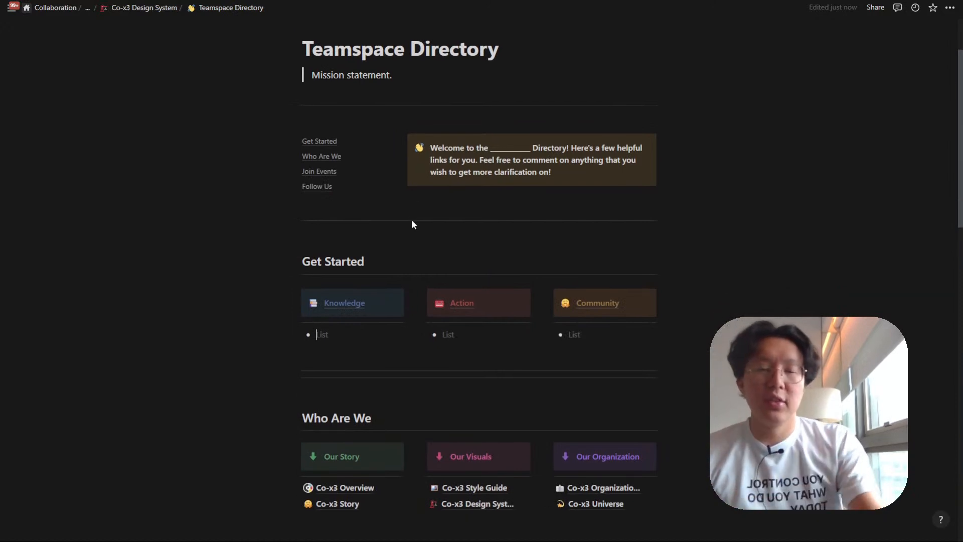
pyautogui.scroll(-1, 413, 237)
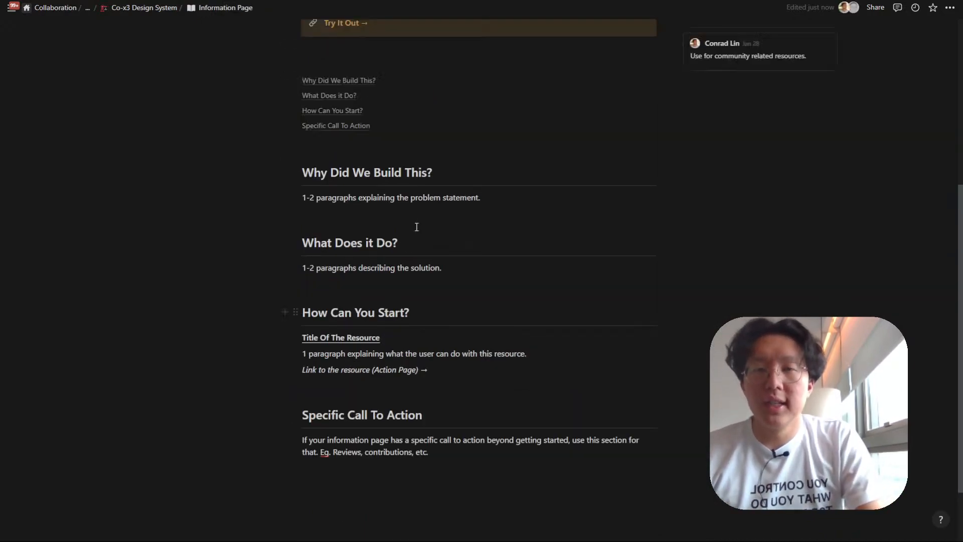
pyautogui.scroll(5, 416, 227)
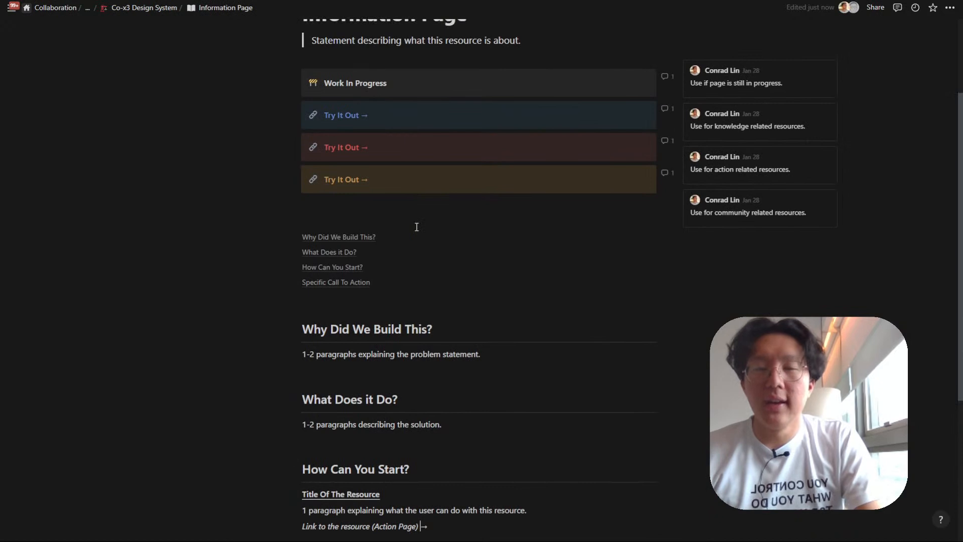
pyautogui.scroll(-2, 416, 232)
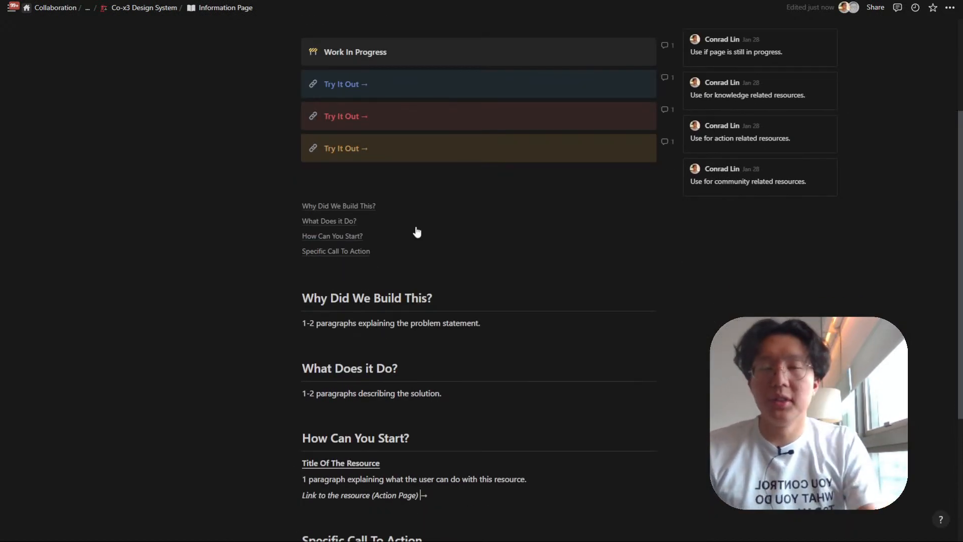
pyautogui.scroll(-1, 416, 229)
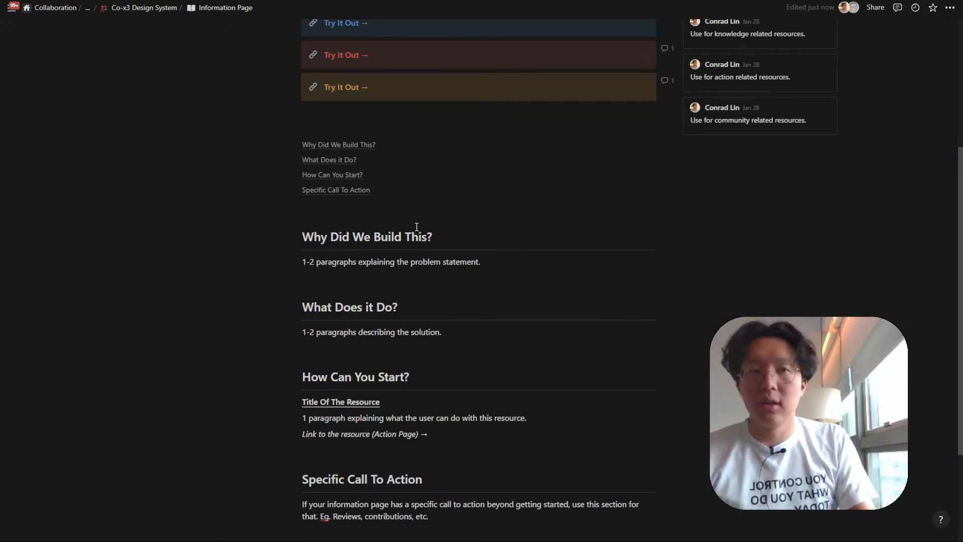
pyautogui.scroll(-2, 417, 227)
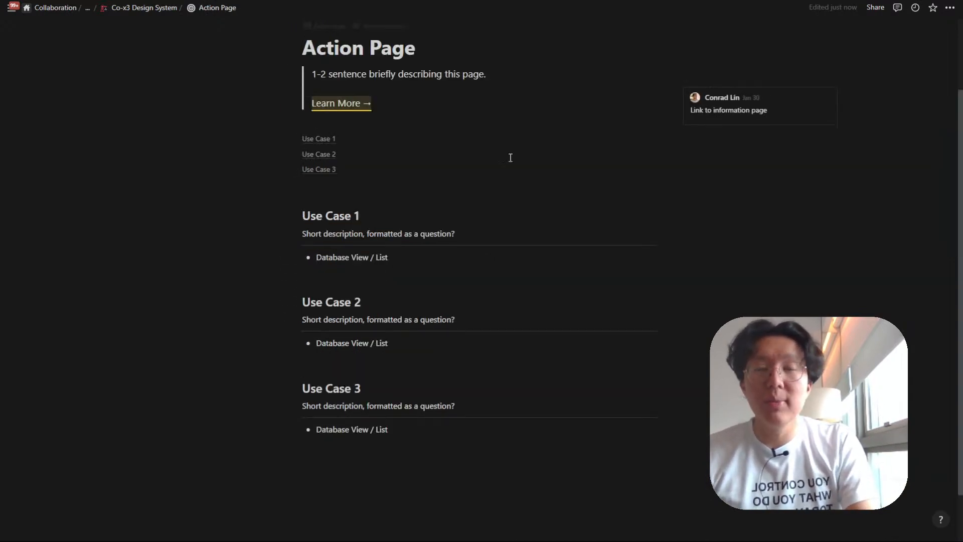
pyautogui.scroll(-1, 411, 307)
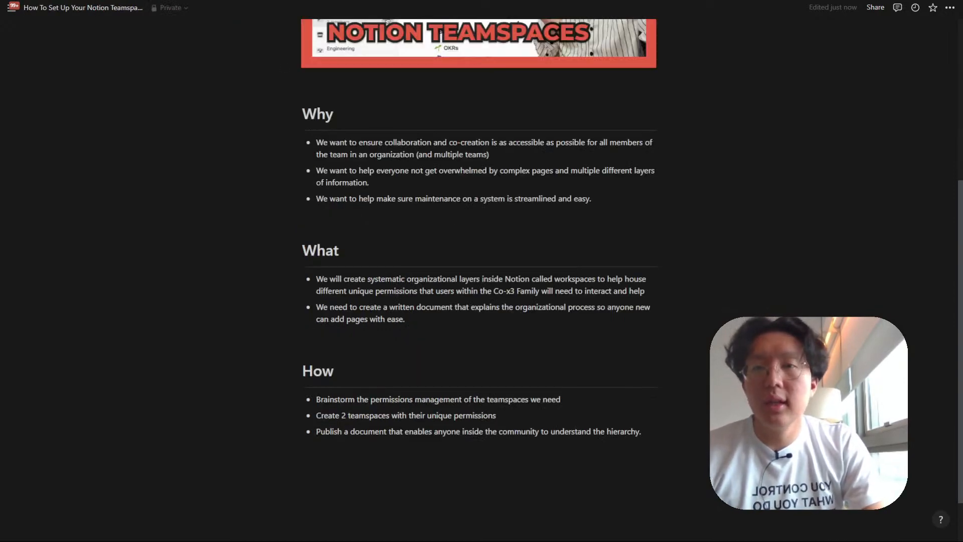
# Open the Co-x3 Public Collaboration Space page and collapse its subpages under the Collaboration teamspace.
pyautogui.moveTo(23, 129)
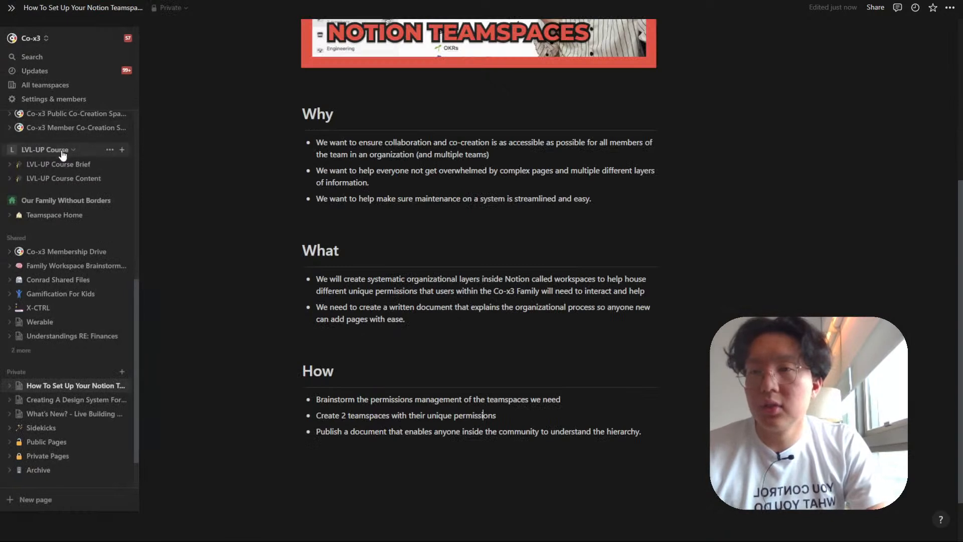
pyautogui.scroll(7, 60, 151)
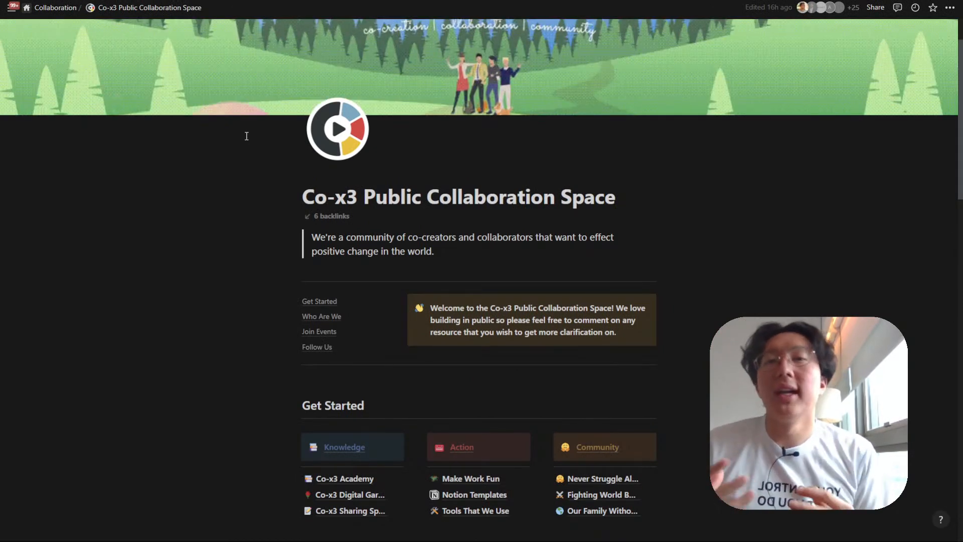
pyautogui.moveTo(69, 188)
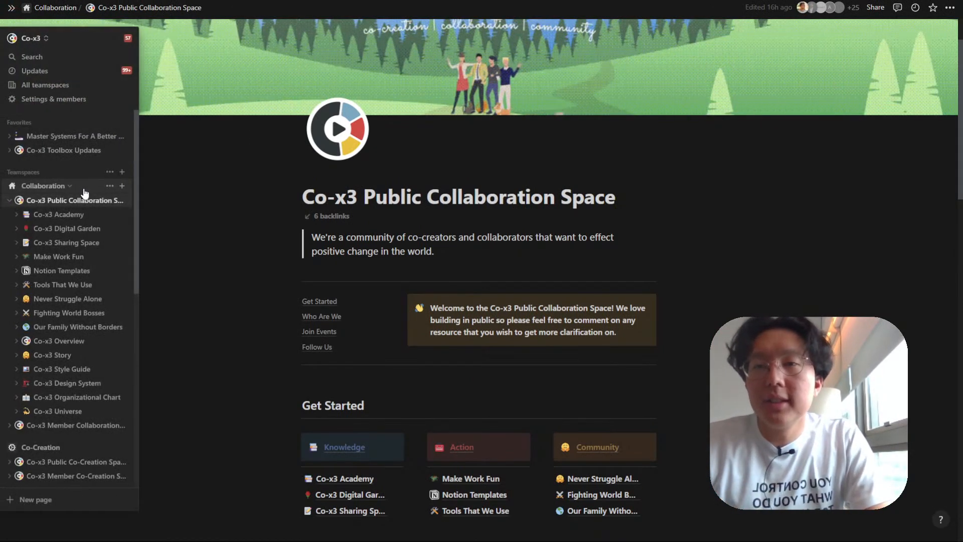
pyautogui.click(10, 200)
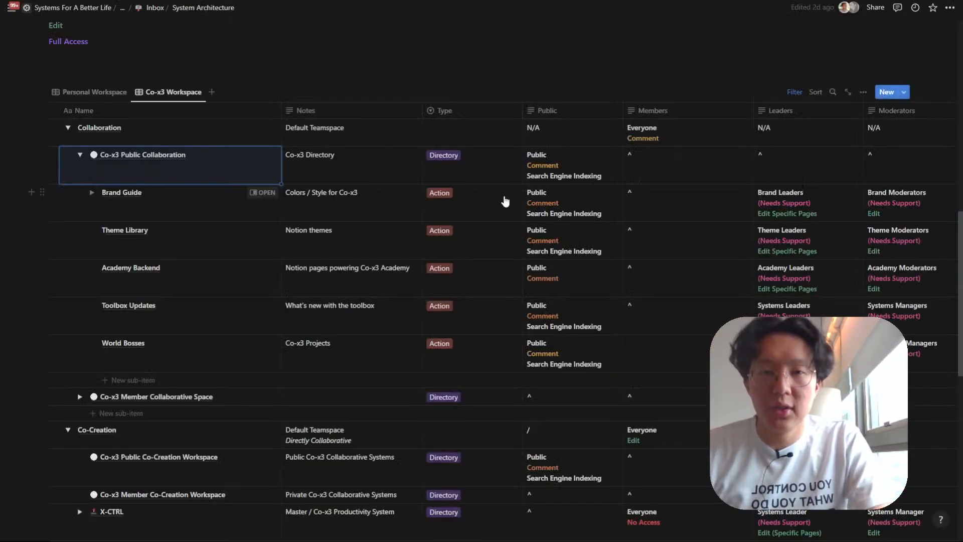
# Examine the Co-x3 Workspace table in System Architecture for Collaboration's member access and the role permissions of Co-x3 Public Collaboration's sub-items.
pyautogui.click(78, 156)
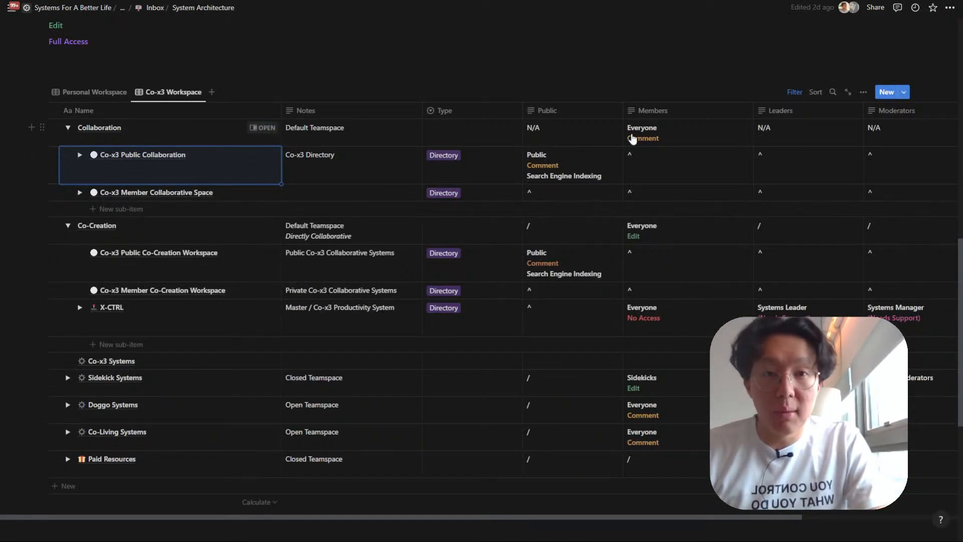
pyautogui.click(633, 140)
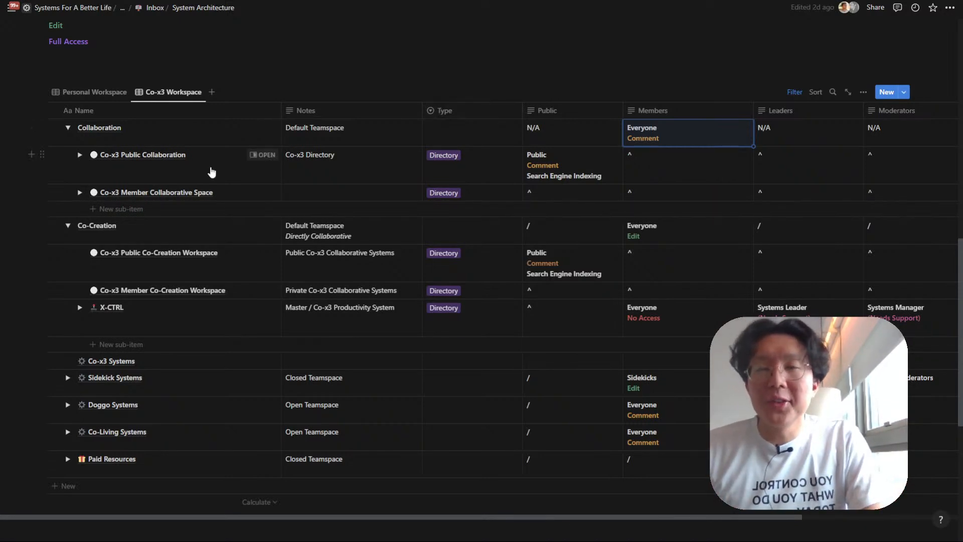
pyautogui.hscroll(2, 212, 172)
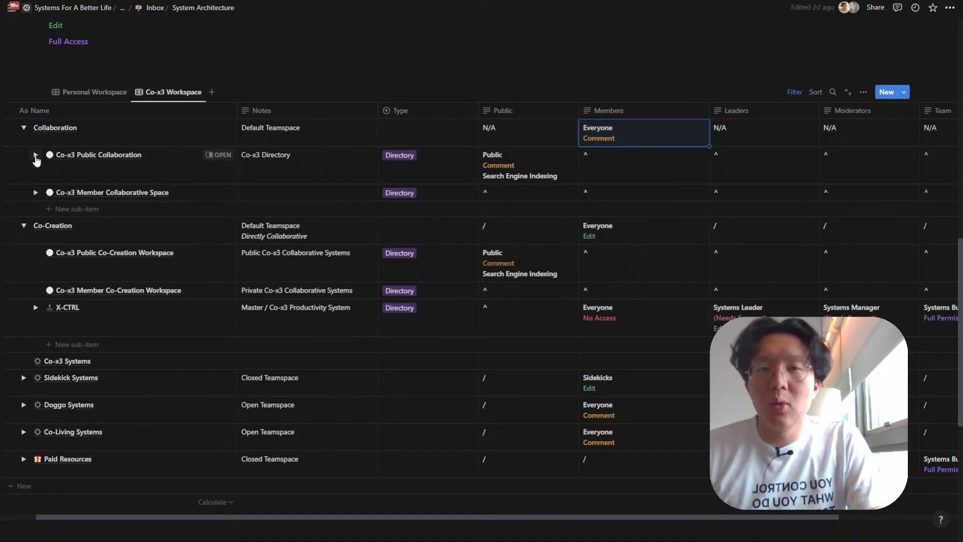
pyautogui.click(36, 155)
pyautogui.hscroll(1, 443, 200)
pyautogui.scroll(-1, 444, 200)
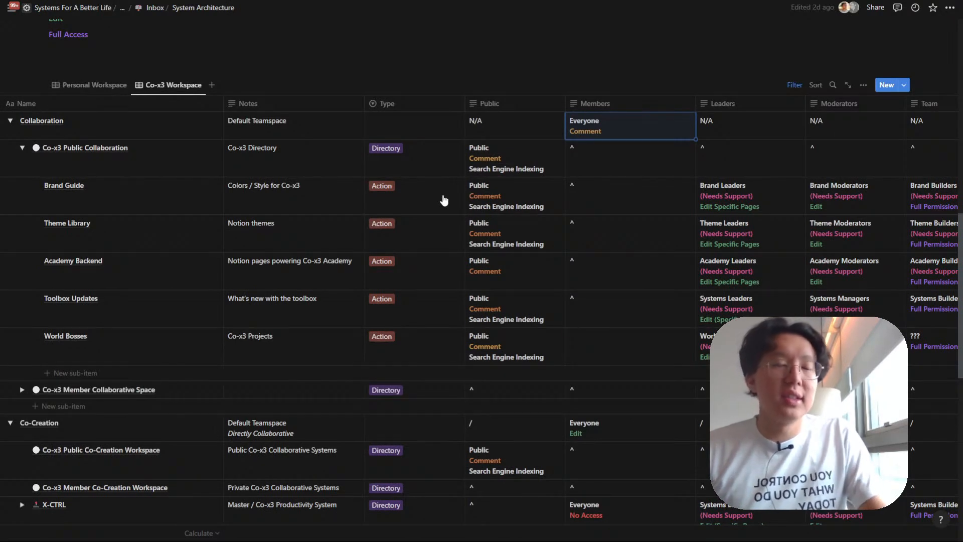
pyautogui.hscroll(3, 810, 204)
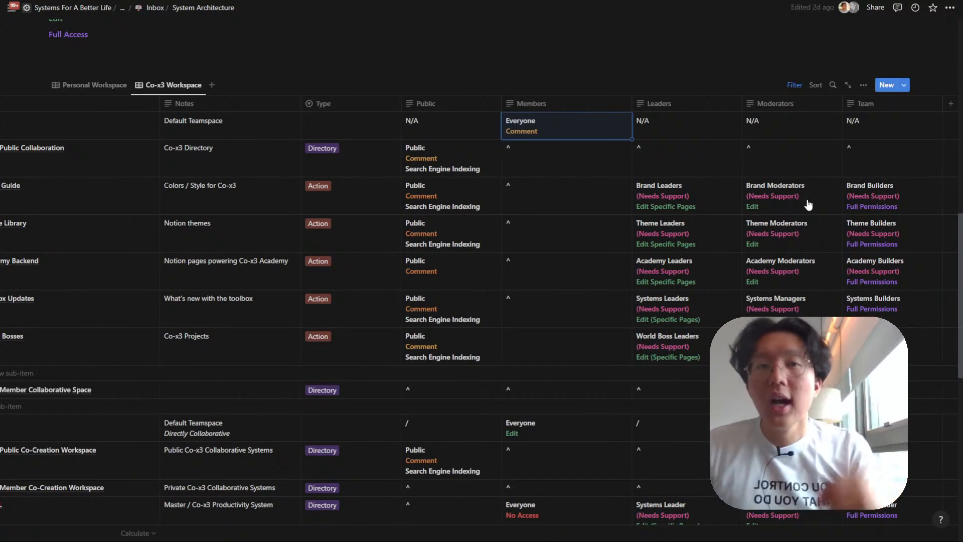
pyautogui.hscroll(-2, 808, 204)
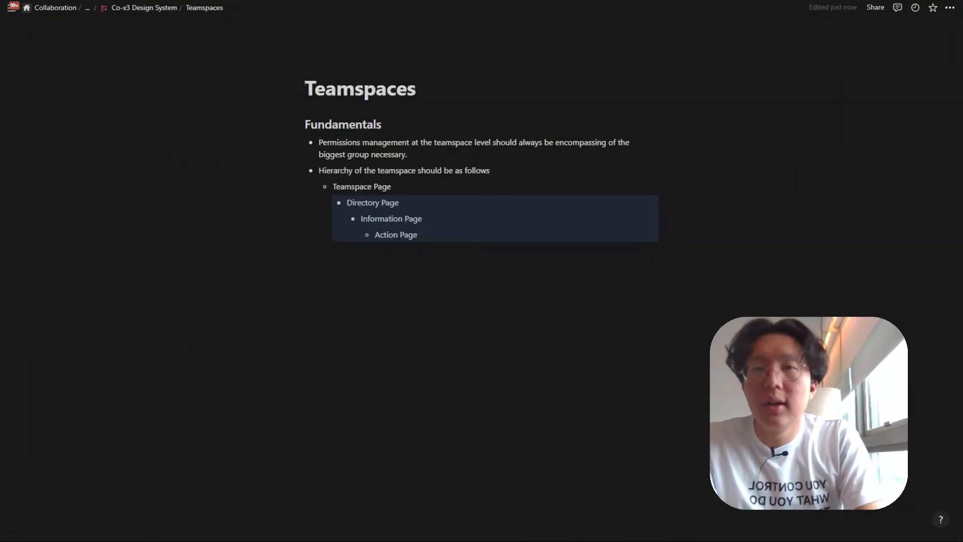
# Add an "Administrative permissions" bullet below the permissions management bullet in the Teamspaces Fundamentals list.
pyautogui.click(383, 251)
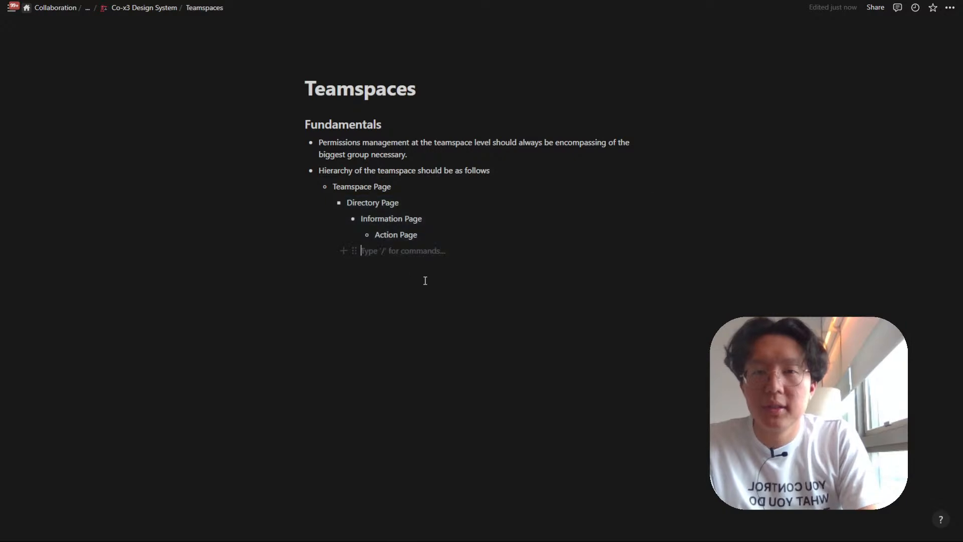
pyautogui.click(430, 154)
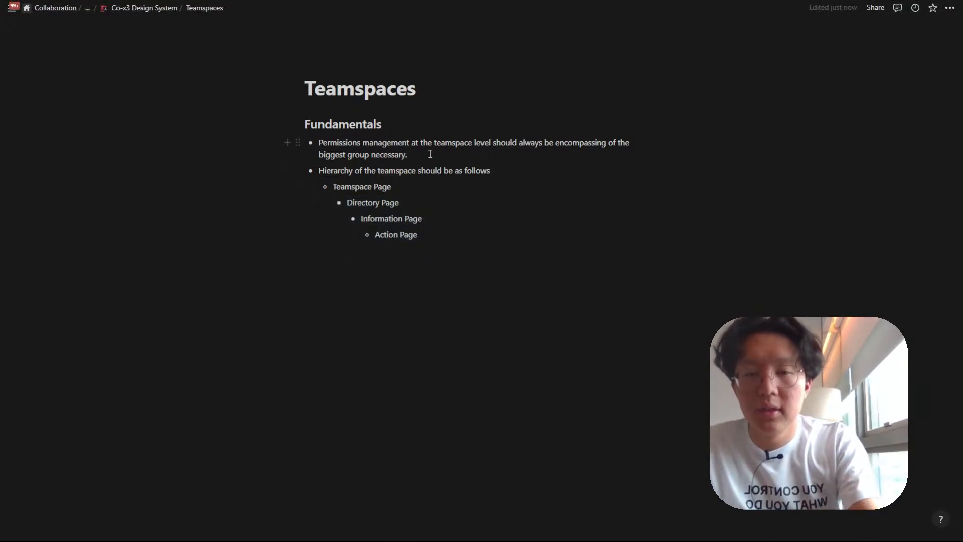
pyautogui.write('Administrative e')
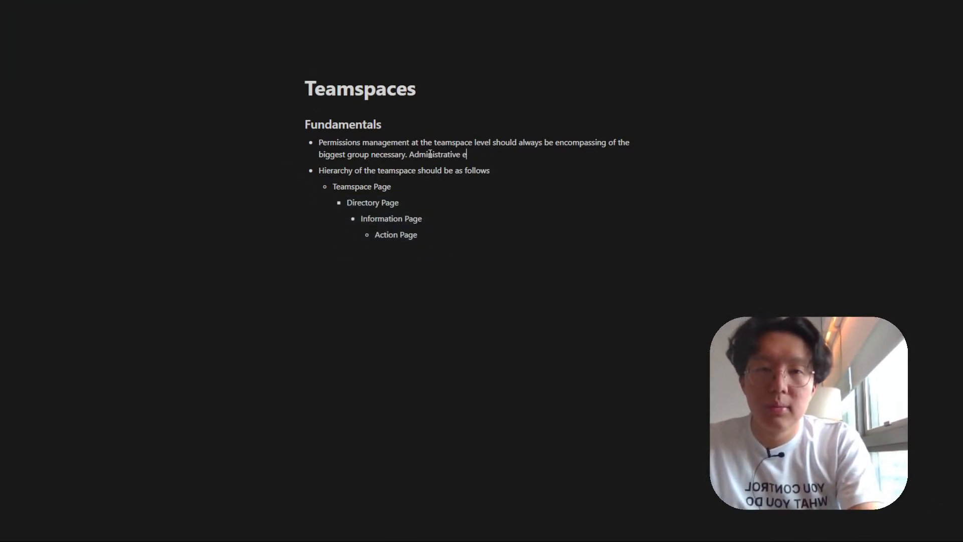
pyautogui.press('BackSpace')
pyautogui.write('permissions')
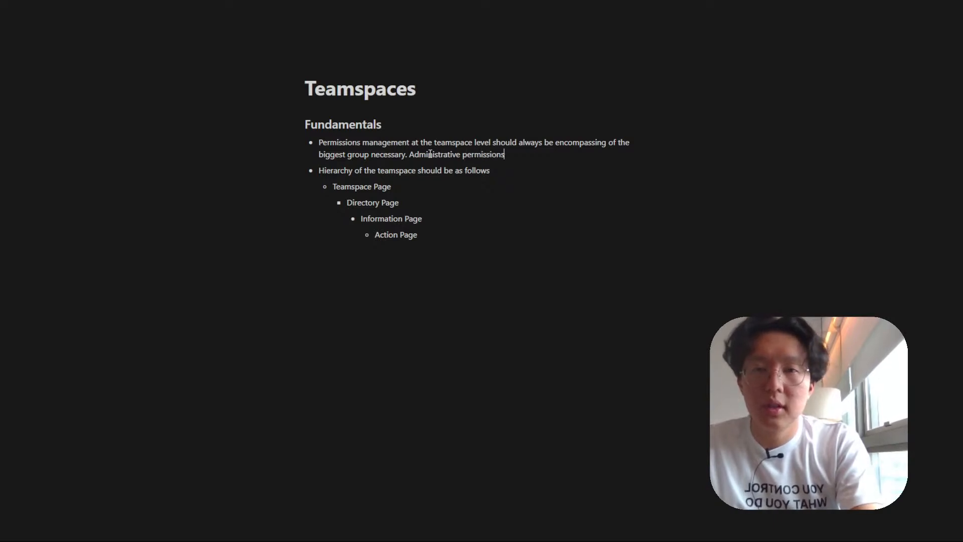
pyautogui.hotkey('ctrl', 'Left')
pyautogui.hotkey('ctrl', 'Left')
pyautogui.press('Return')
pyautogui.press('Up')
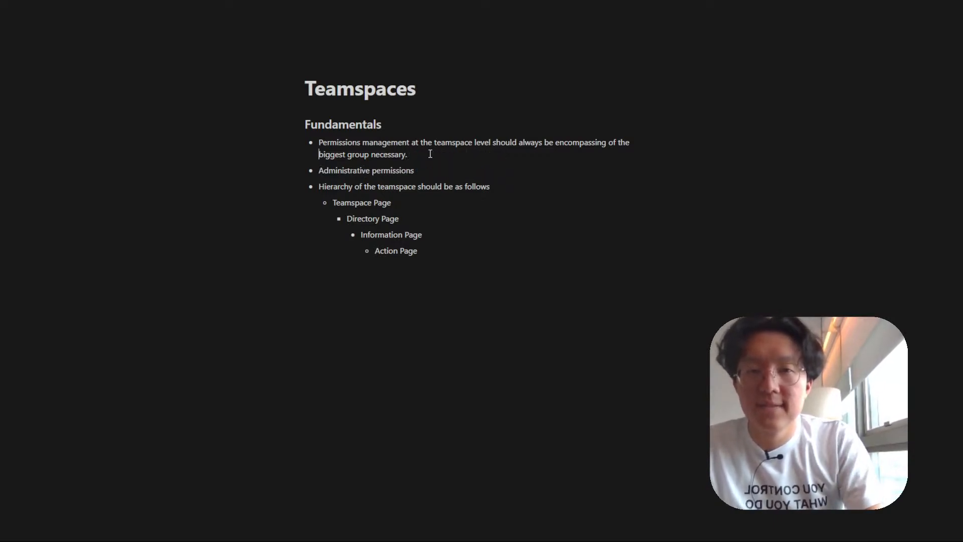
# Replace "encompassing of the biggest group necessary." in the permissions management bullet with "accomodating members." and select the misspelled word.
pyautogui.hotkey('ctrl', 'Right')
pyautogui.hotkey('ctrl', 'Right')
pyautogui.hotkey('ctrl', 'Right')
pyautogui.hotkey('ctrl', 'Left')
pyautogui.hotkey('ctrl', 'Left')
pyautogui.hotkey('ctrl', 'Left')
pyautogui.hotkey('ctrl', 'Left')
pyautogui.hotkey('ctrl', 'Left')
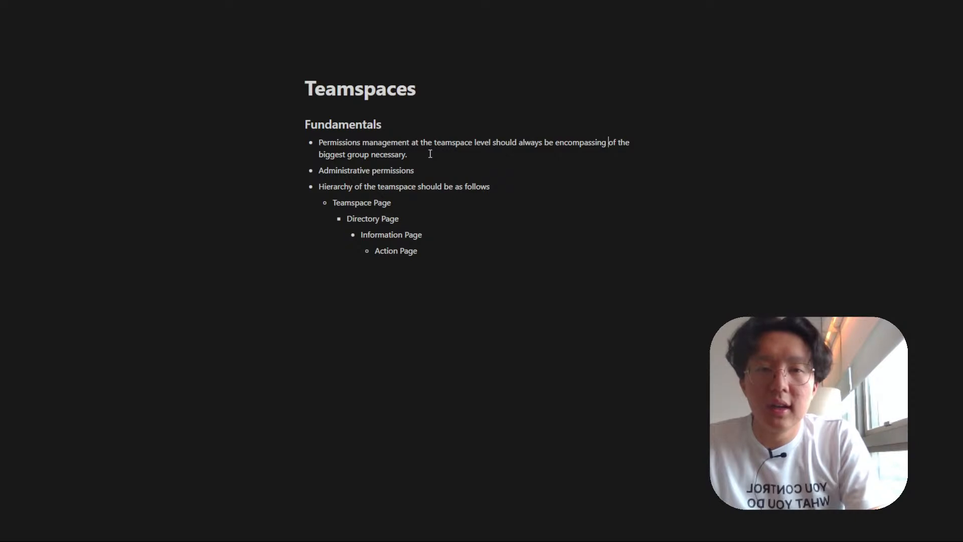
pyautogui.hotkey('ctrl', 'shift', 'Right')
pyautogui.hotkey('ctrl', 'shift', 'Right')
pyautogui.hotkey('ctrl', 'shift', 'Right')
pyautogui.hotkey('ctrl', 'shift', 'Right')
pyautogui.hotkey('ctrl', 'shift', 'Right')
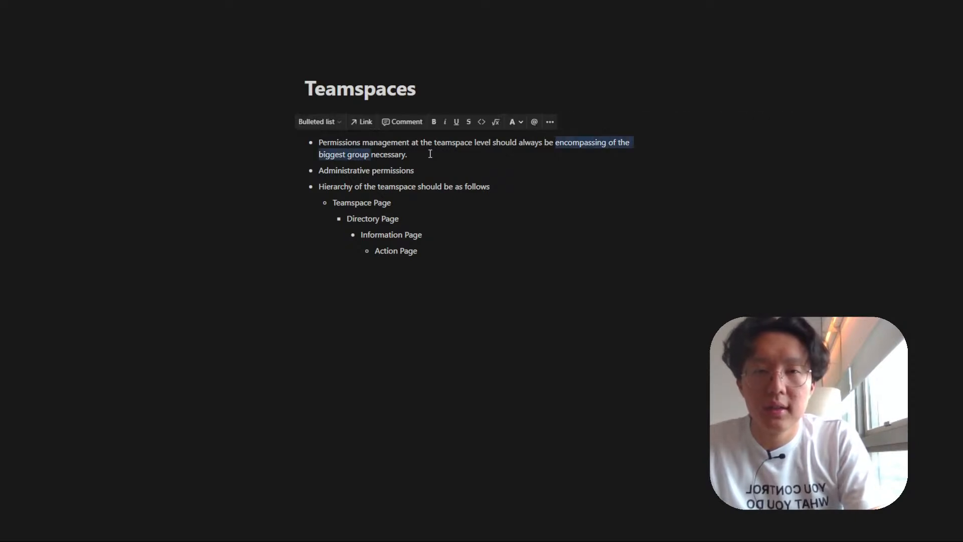
pyautogui.hotkey('ctrl', 'shift', 'Right')
pyautogui.write('adcomodating members.')
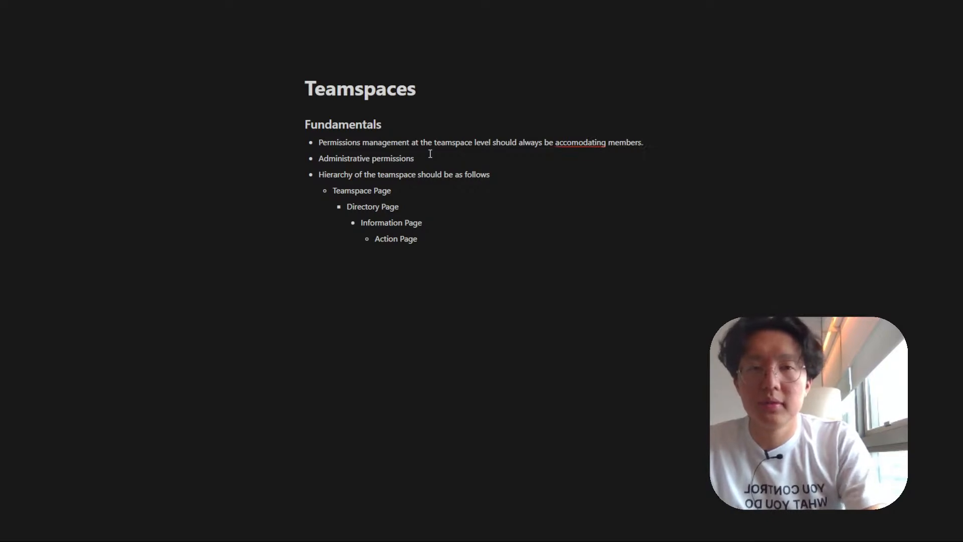
pyautogui.hotkey('ctrl', 'Left')
pyautogui.hotkey('ctrl', 'Left')
pyautogui.hotkey('ctrl', 'shift', 'Right')
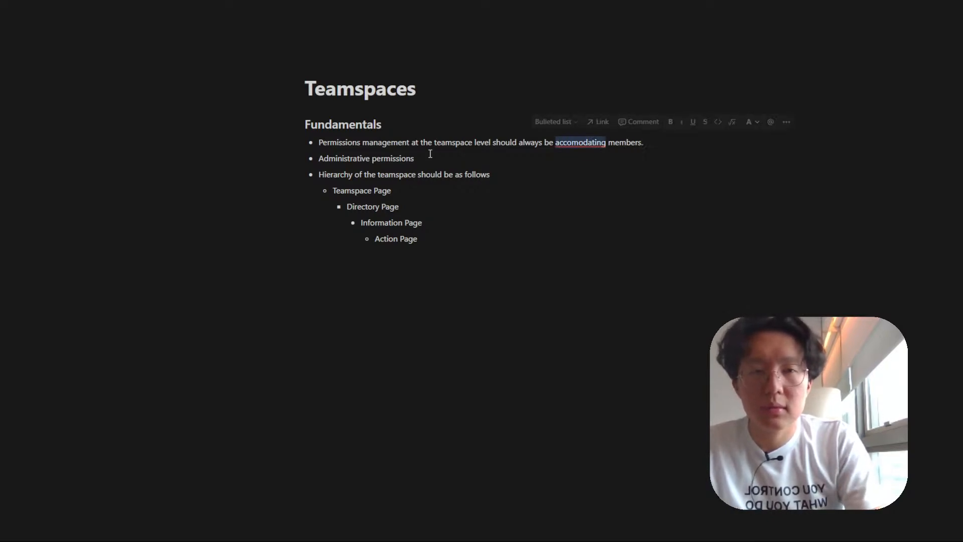
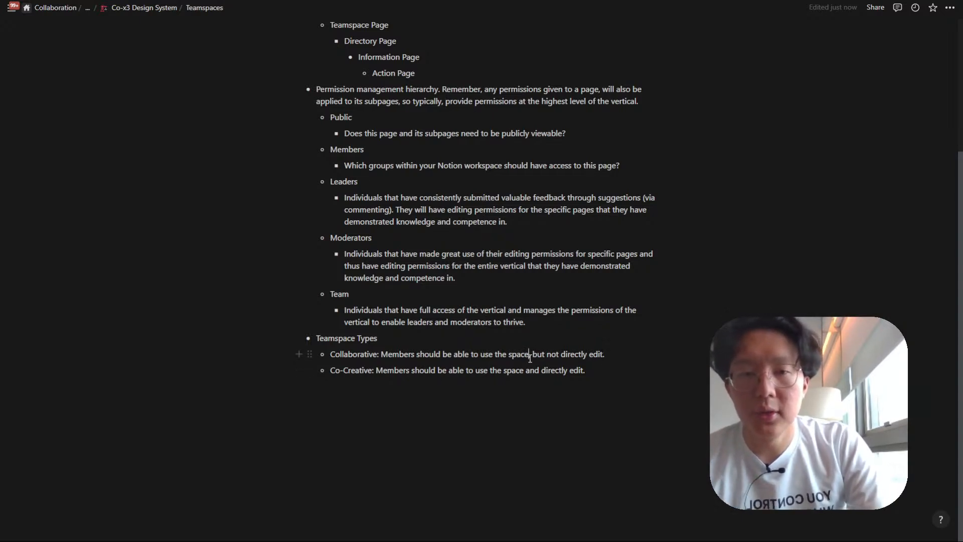
# Comment on "use the space" in the Collaborative bullet under Teamspace Types, explaining what using the space means.
pyautogui.hotkey('ctrl', 'shift', 'Left')
pyautogui.hotkey('ctrl', 'shift', 'Left')
pyautogui.hotkey('ctrl', 'shift', 'Left')
pyautogui.hotkey('ctrl', 'shift', 'm')
pyautogui.write('Using')
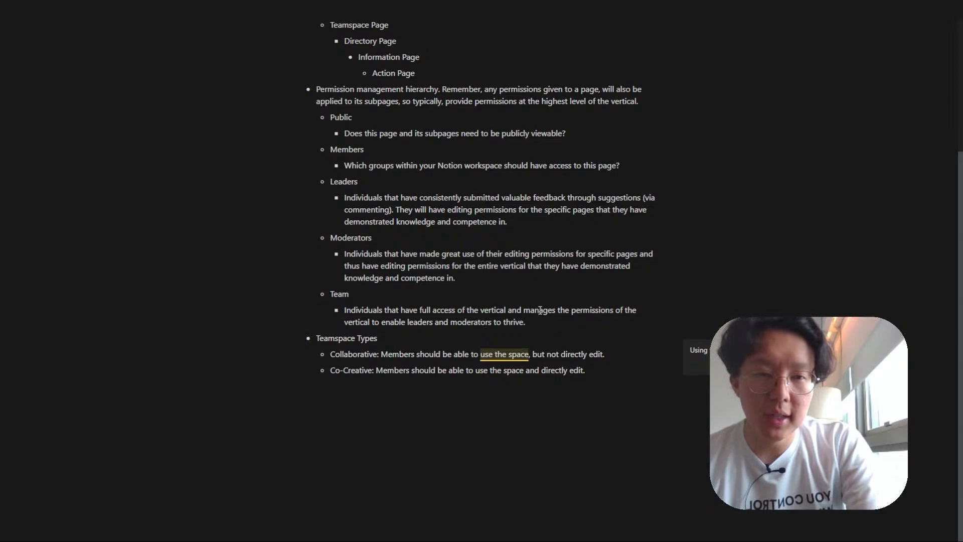
pyautogui.write('able')
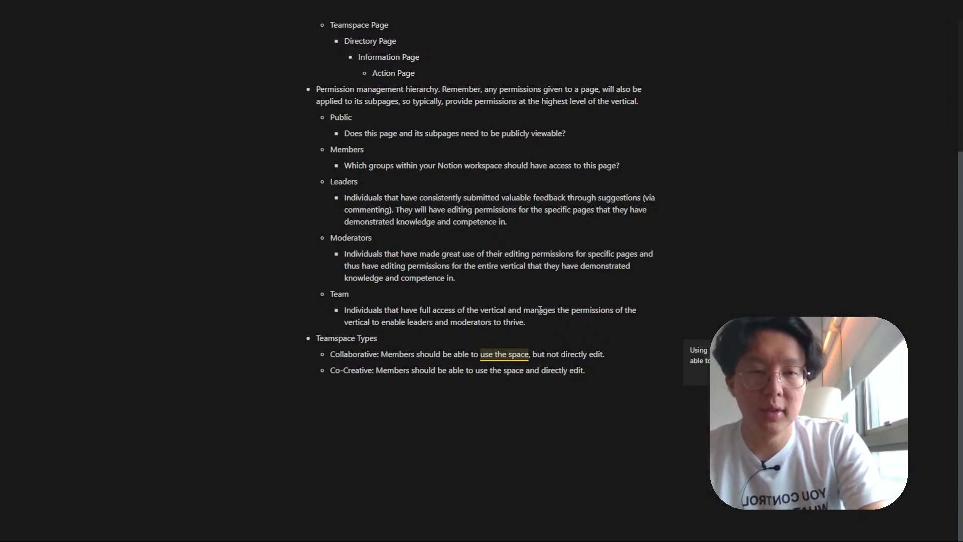
pyautogui.write('they ha')
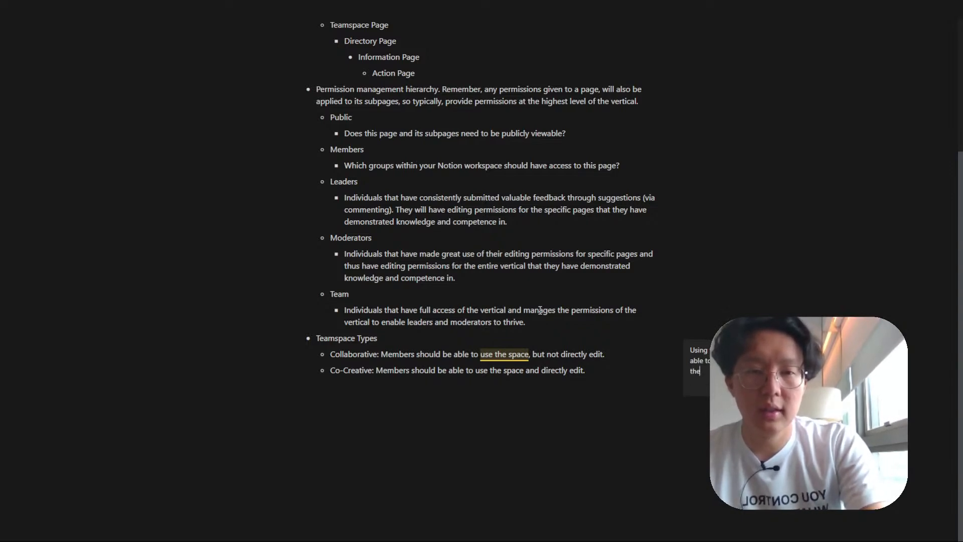
pyautogui.press('Return')
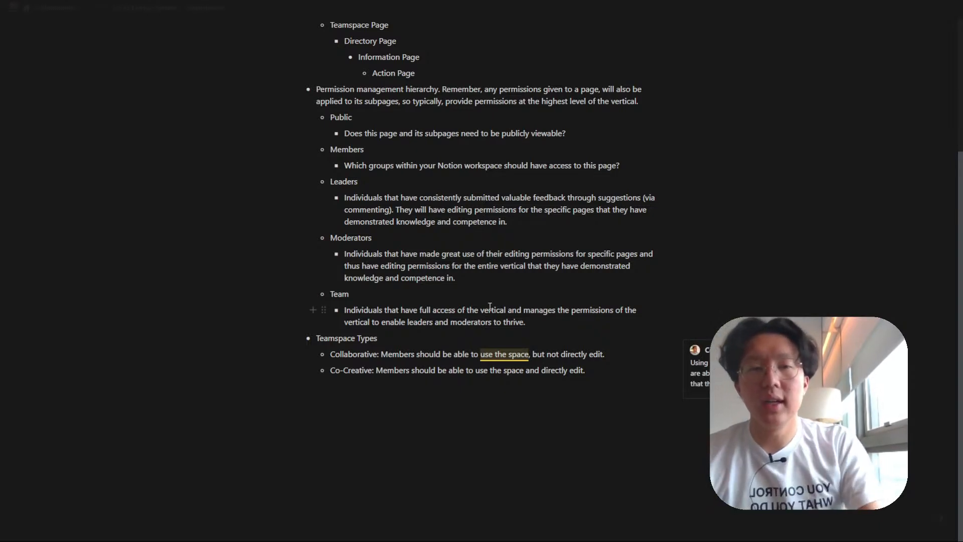
pyautogui.click(742, 371)
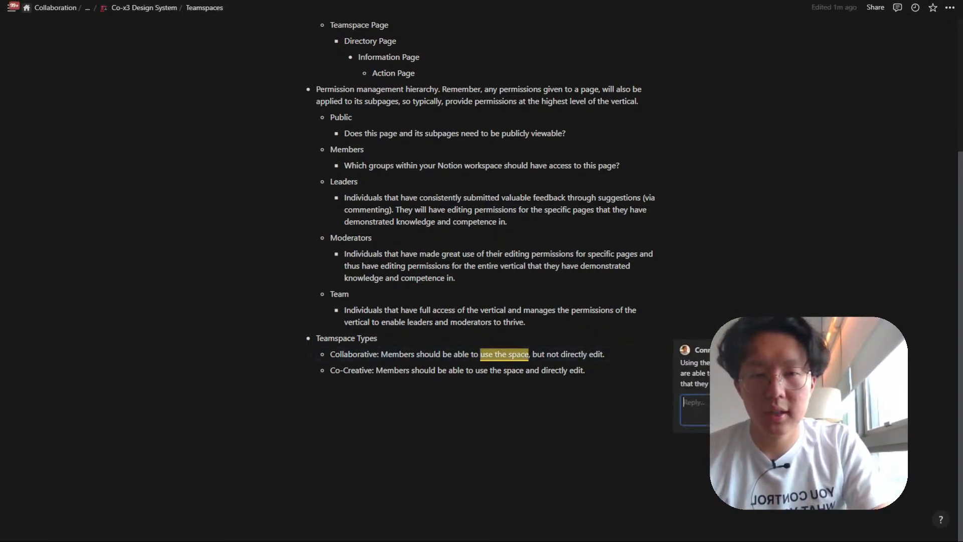
pyautogui.click(641, 373)
# Add a sub-bullet under Collaborative reading "Members should be giving input to the resources found inside the teamspace,".
pyautogui.click(609, 354)
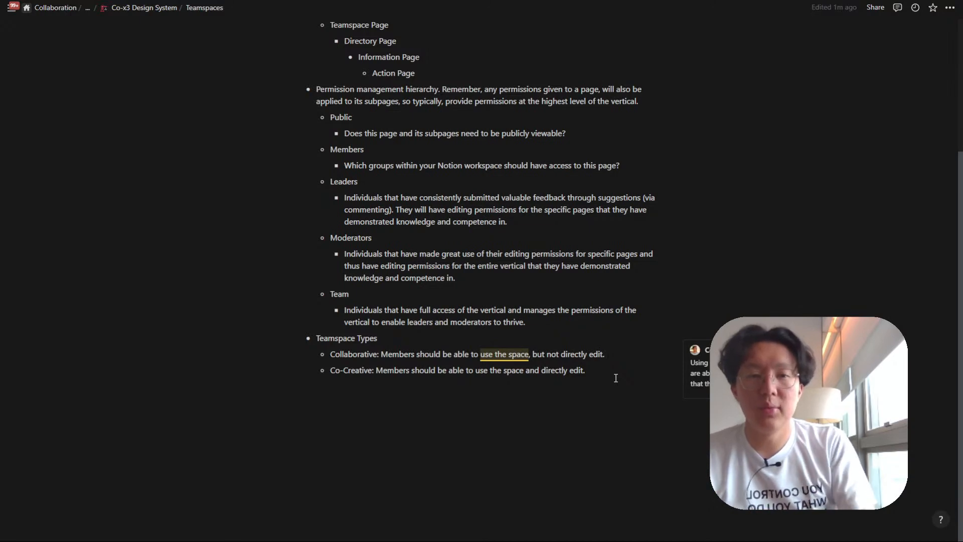
pyautogui.press('Return')
pyautogui.press('Tab')
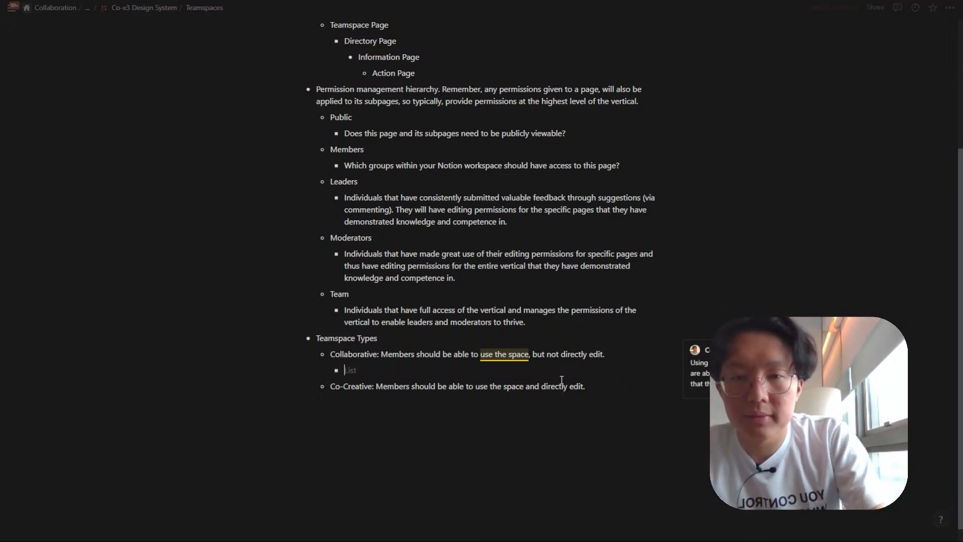
pyautogui.write('Members shou')
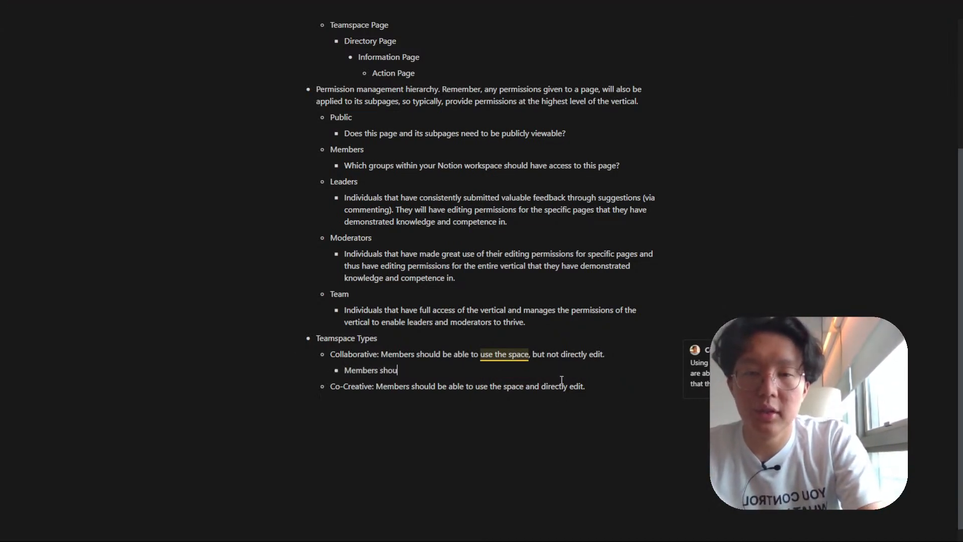
pyautogui.write('ld be giving input to ')
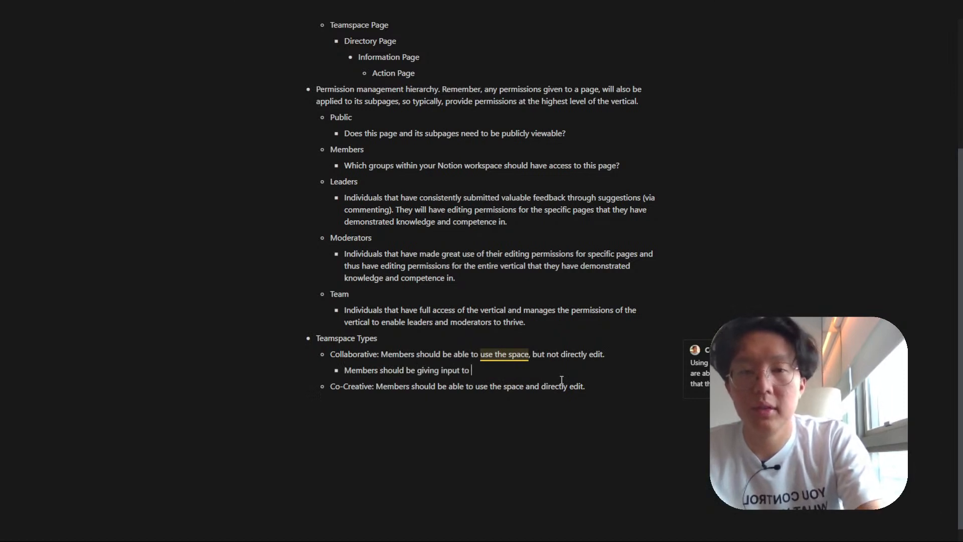
pyautogui.write('t')
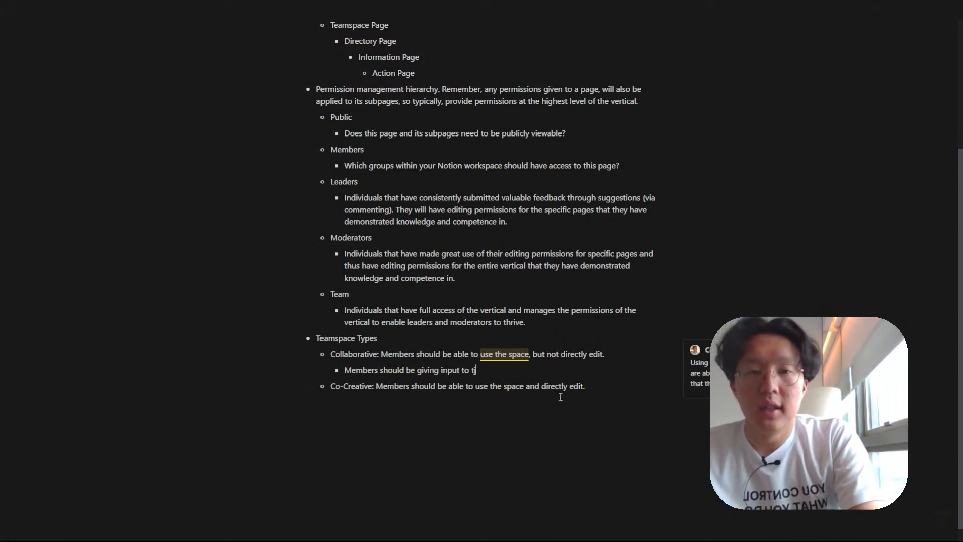
pyautogui.write('he resour')
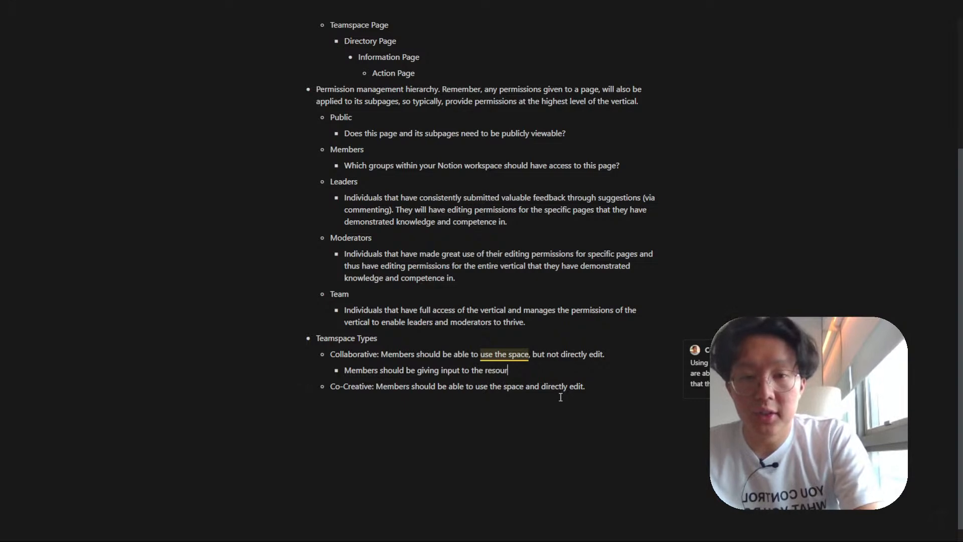
pyautogui.write('ces found inside the team')
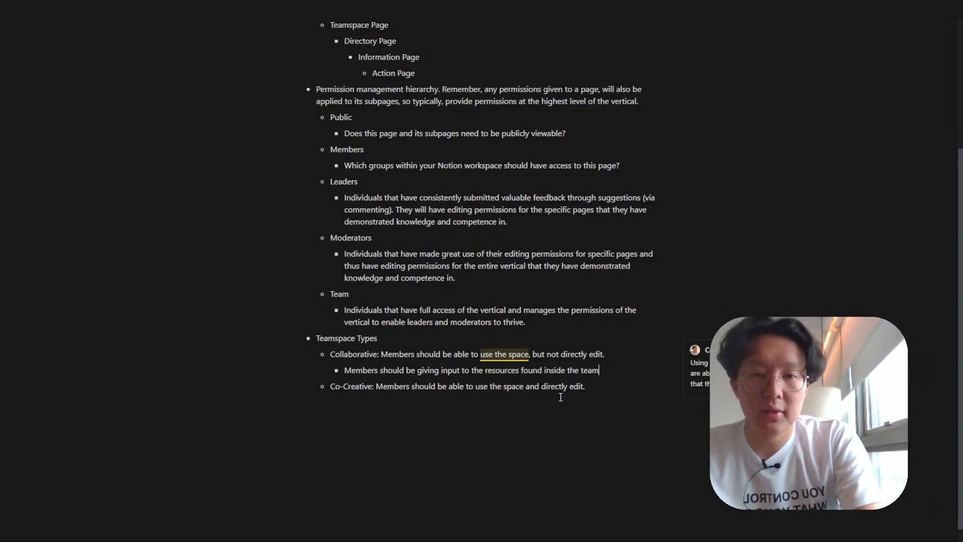
pyautogui.write('space, ut')
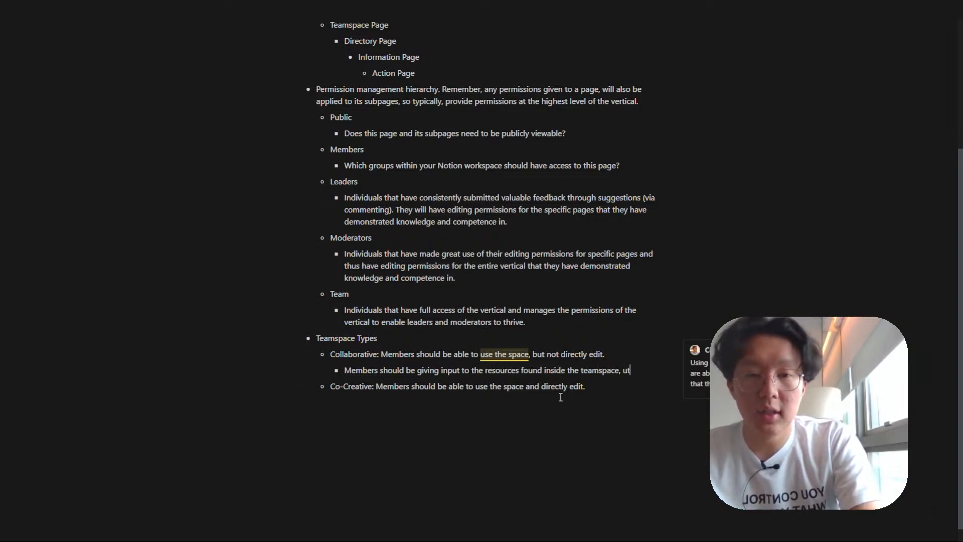
pyautogui.write('ilize the informat')
pyautogui.press('BackSpace')
pyautogui.press('BackSpace')
pyautogui.press('BackSpace')
pyautogui.press('BackSpace')
pyautogui.press('BackSpace')
pyautogui.press('BackSpace')
pyautogui.press('BackSpace')
pyautogui.press('BackSpace')
pyautogui.press('BackSpace')
pyautogui.press('BackSpace')
pyautogui.press('BackSpace')
pyautogui.press('BackSpace')
pyautogui.press('BackSpace')
pyautogui.press('BackSpace')
pyautogui.press('BackSpace')
pyautogui.press('BackSpace')
pyautogui.press('BackSpace')
pyautogui.press('BackSpace')
pyautogui.press('BackSpace')
pyautogui.press('BackSpace')
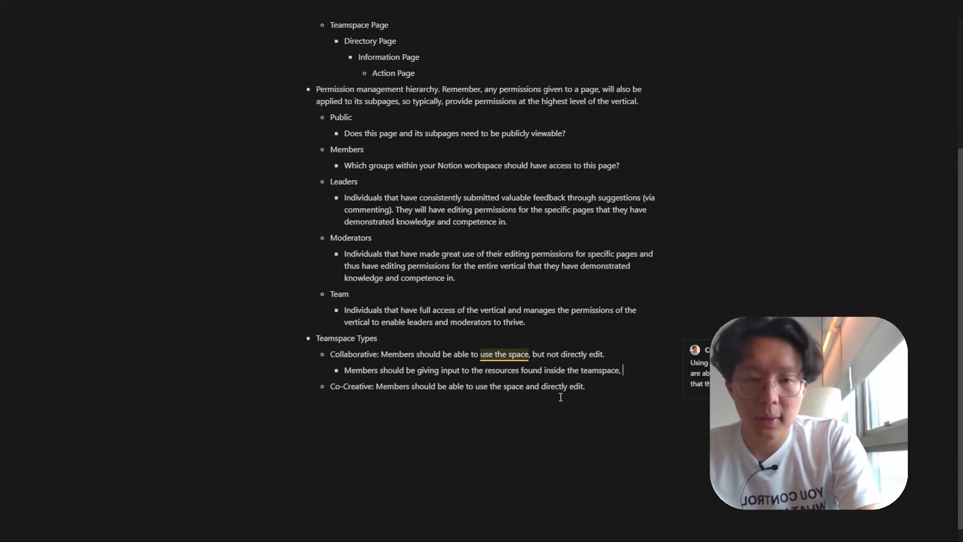
# Insert "able to use the resources inside the teamspace as well as" before "giving input" in the Collaborative sub-bullet.
pyautogui.hotkey('ctrl', 'Left')
pyautogui.hotkey('ctrl', 'Left')
pyautogui.hotkey('ctrl', 'Left')
pyautogui.hotkey('ctrl', 'Left')
pyautogui.hotkey('ctrl', 'Left')
pyautogui.hotkey('ctrl', 'Left')
pyautogui.hotkey('ctrl', 'Left')
pyautogui.hotkey('ctrl', 'Left')
pyautogui.hotkey('ctrl', 'Left')
pyautogui.write('able to ')
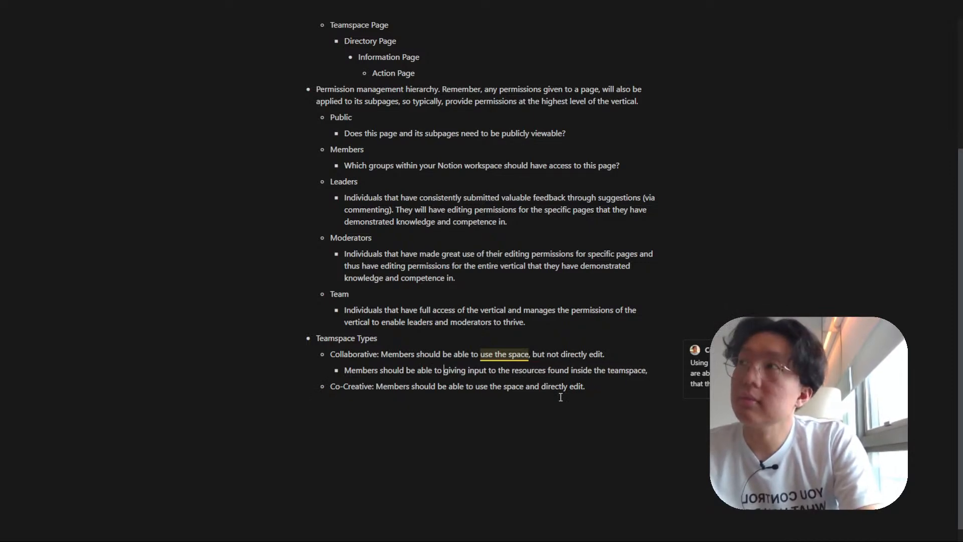
pyautogui.write('use the information ')
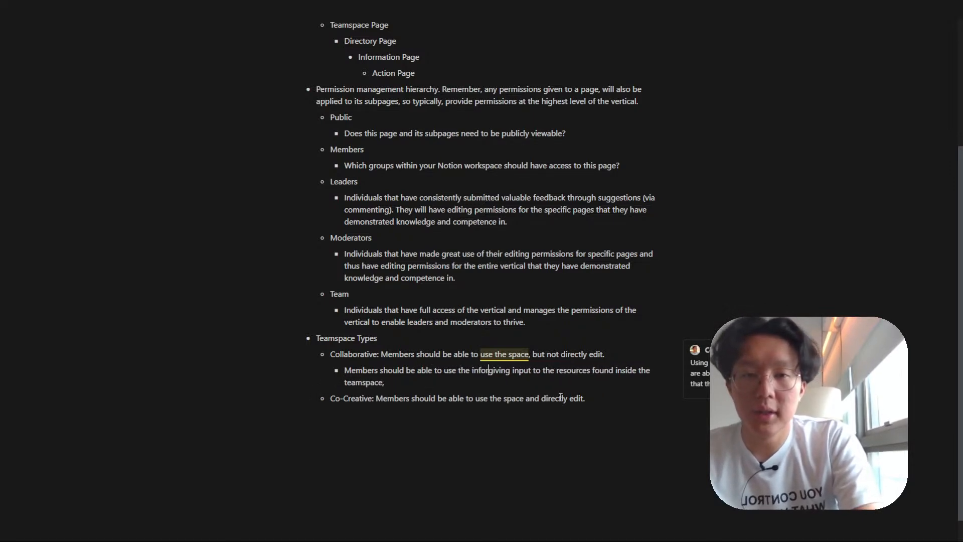
pyautogui.write('found in the re')
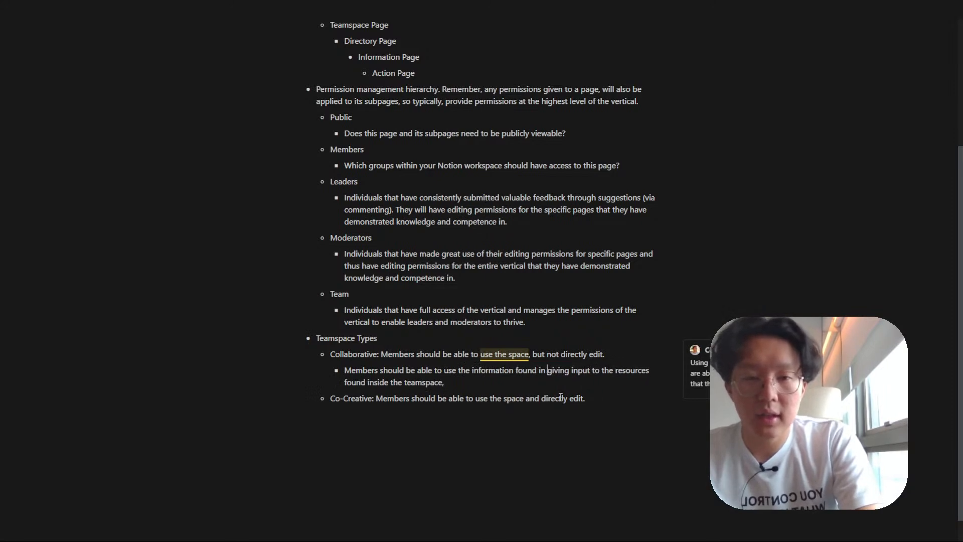
pyautogui.write('sources')
pyautogui.hotkey('ctrl', 'BackSpace')
pyautogui.hotkey('ctrl', 'BackSpace')
pyautogui.hotkey('ctrl', 'BackSpace')
pyautogui.hotkey('ctrl', 'BackSpace')
pyautogui.hotkey('ctrl', 'BackSpace')
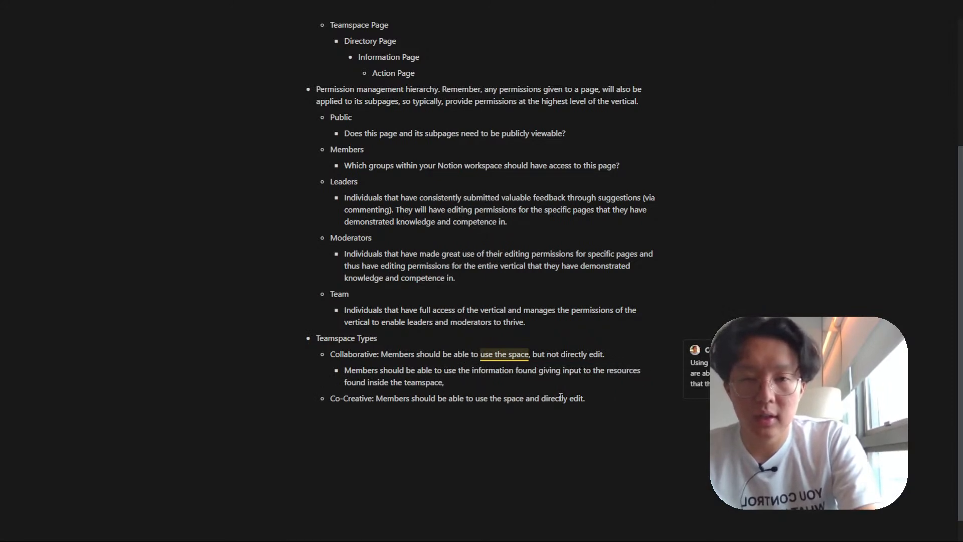
pyautogui.write('resour')
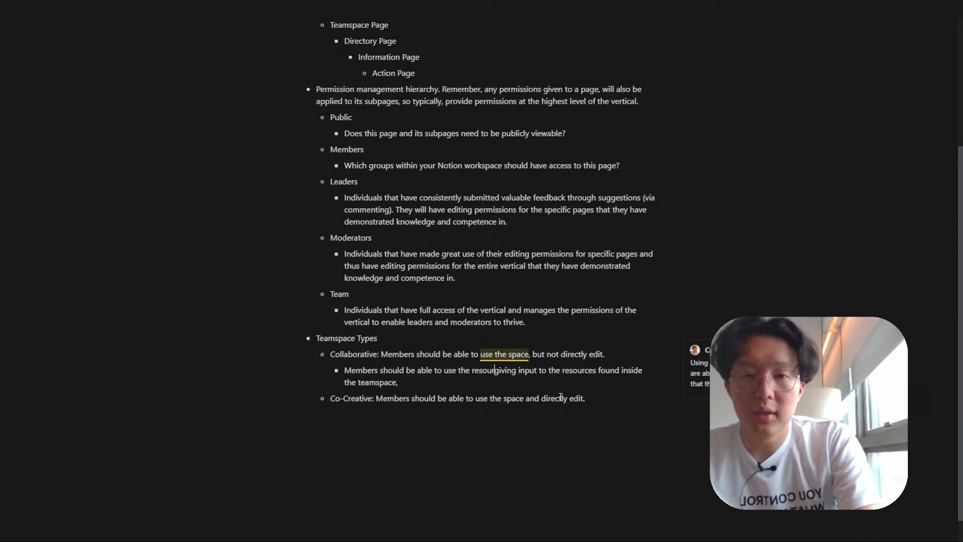
pyautogui.write('ces inside th')
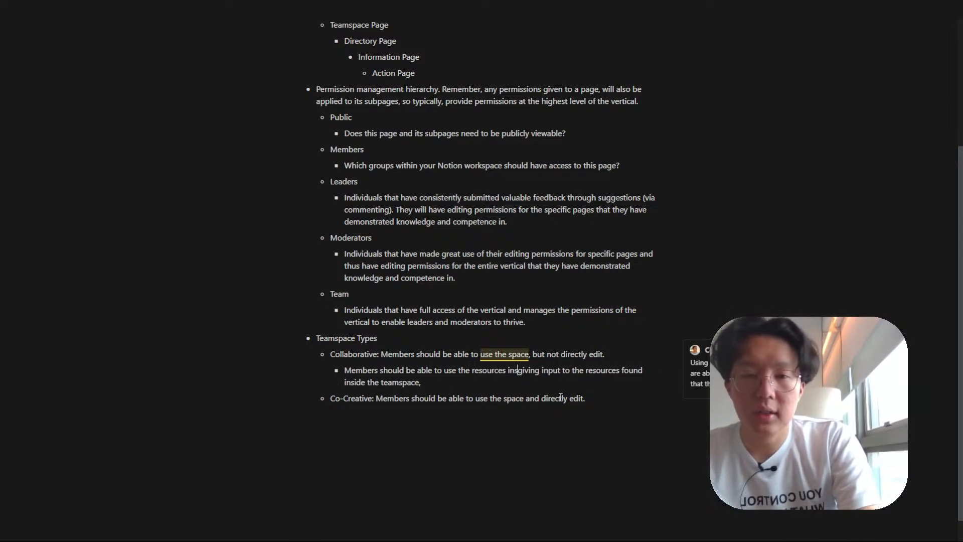
pyautogui.write('e teamspace as well as')
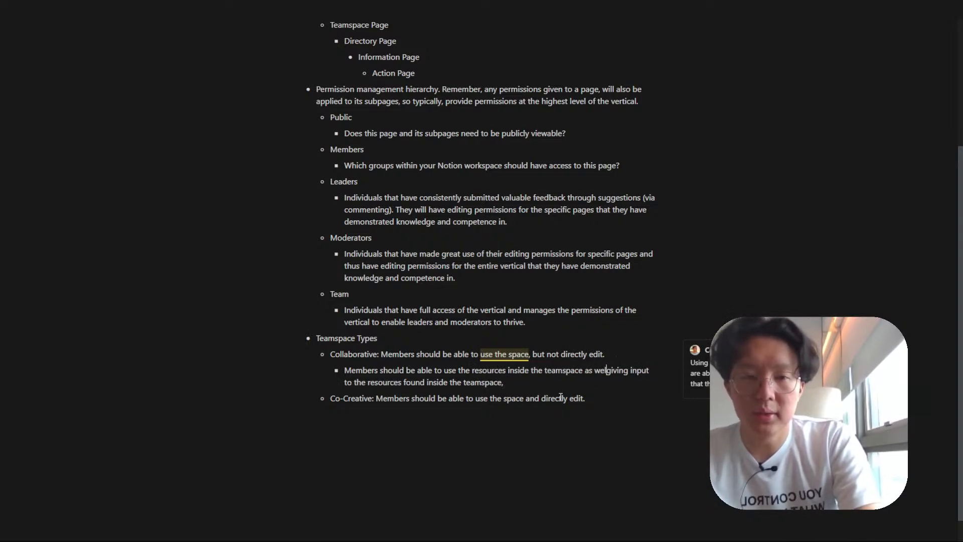
# Replace the word "giving" with "provide" in the Collaborative sub-bullet.
pyautogui.press('Delete')
pyautogui.press('Delete')
pyautogui.press('Delete')
pyautogui.press('Delete')
pyautogui.press('Delete')
pyautogui.press('Delete')
pyautogui.write('provide')
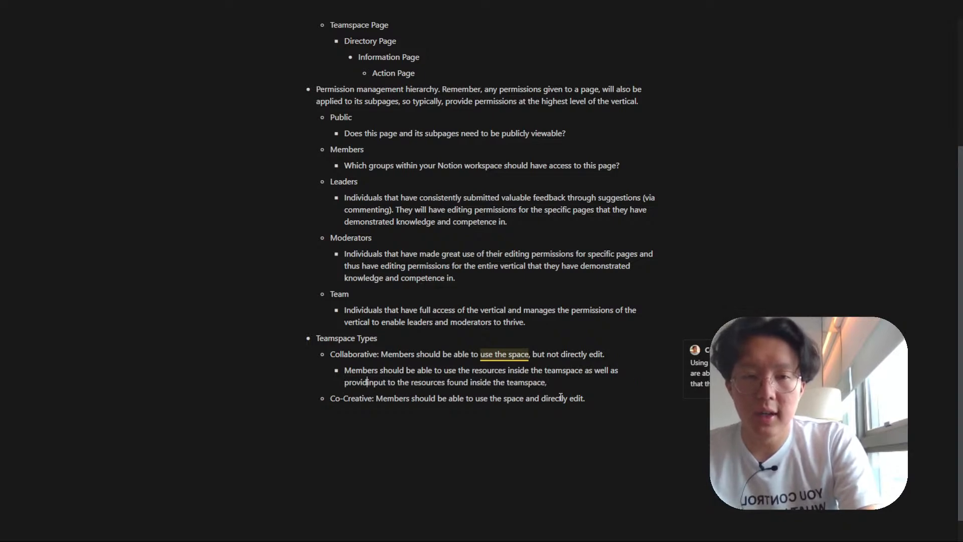
# Replace everything after "provide" in the Collaborative sub-bullet with "feedback via commenting.".
pyautogui.hotkey('ctrl', 'shift', 'Right')
pyautogui.hotkey('ctrl', 'shift', 'Right')
pyautogui.hotkey('ctrl', 'shift', 'Right')
pyautogui.hotkey('ctrl', 'shift', 'Right')
pyautogui.hotkey('ctrl', 'shift', 'Right')
pyautogui.hotkey('ctrl', 'shift', 'Right')
pyautogui.hotkey('ctrl', 'shift', 'Right')
pyautogui.hotkey('ctrl', 'shift', 'Right')
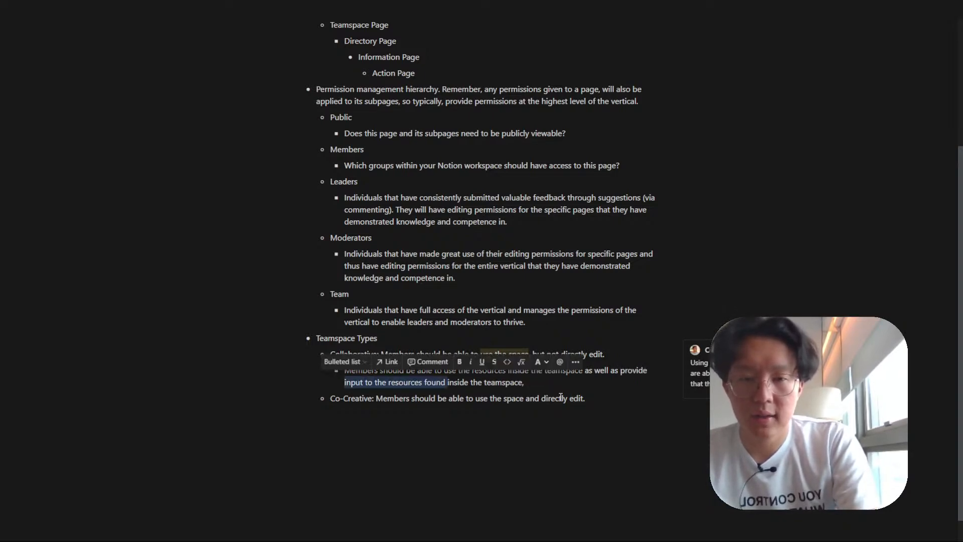
pyautogui.write('feedback directl')
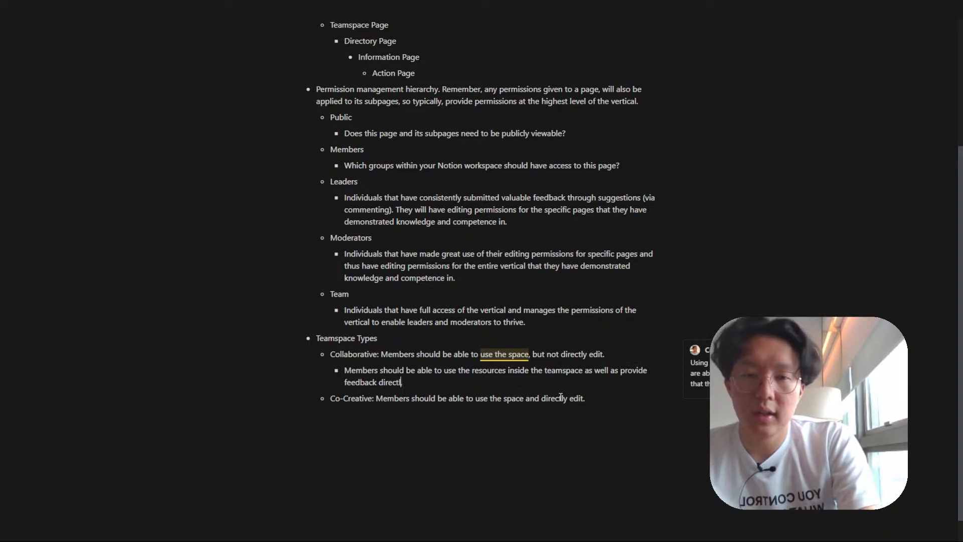
pyautogui.hotkey('ctrl', 'BackSpace')
pyautogui.write(',')
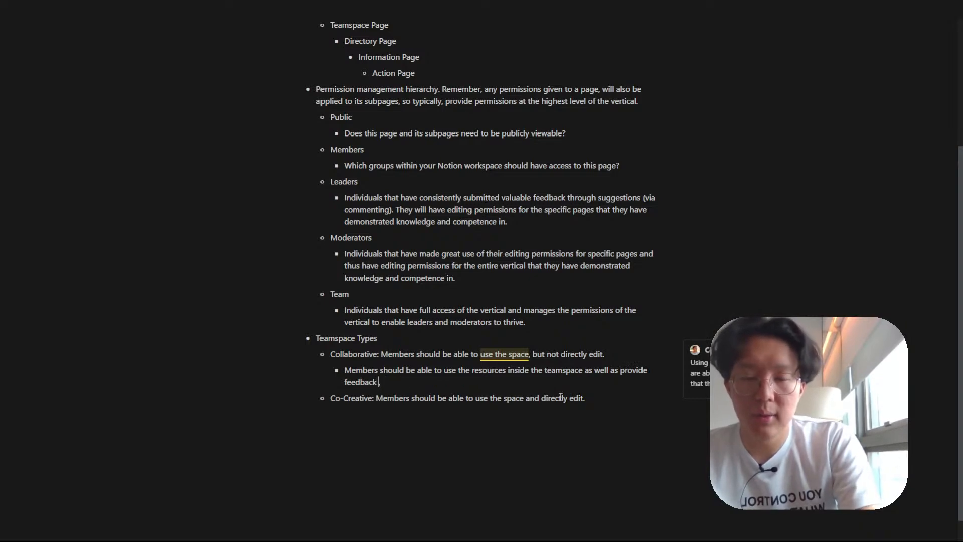
pyautogui.write('via commenting')
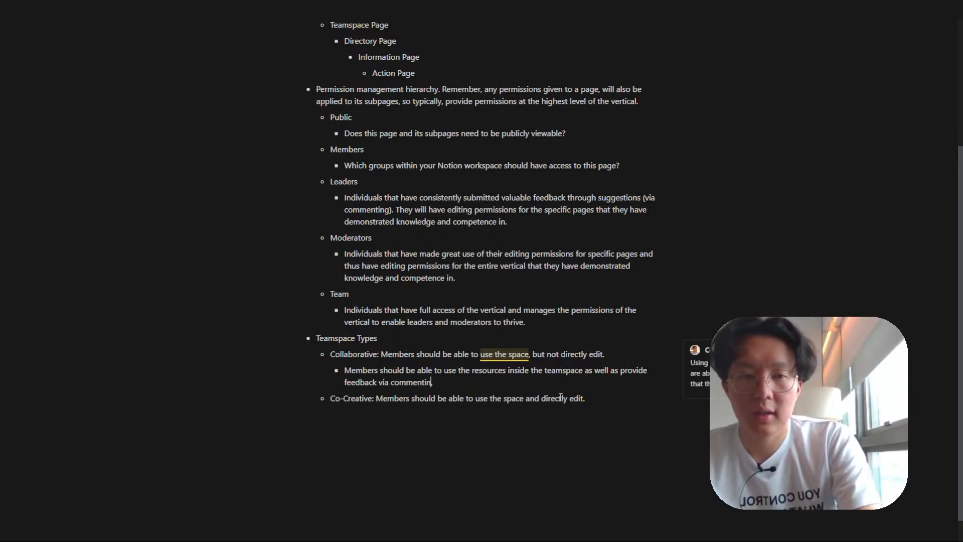
pyautogui.press('BackSpace')
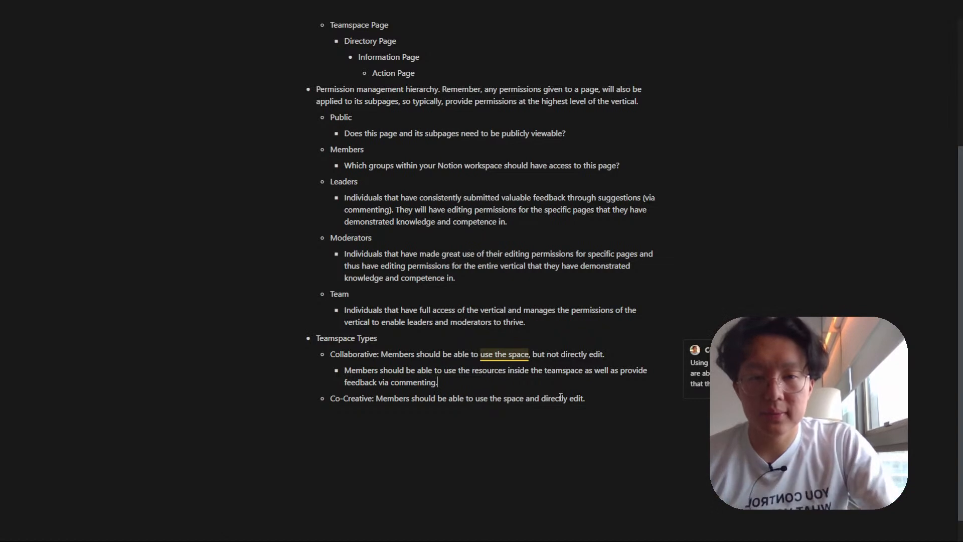
# Insert "(read, reference, etc.)" after "inside the teamspace" in the Collaborative sub-bullet.
pyautogui.click(585, 370)
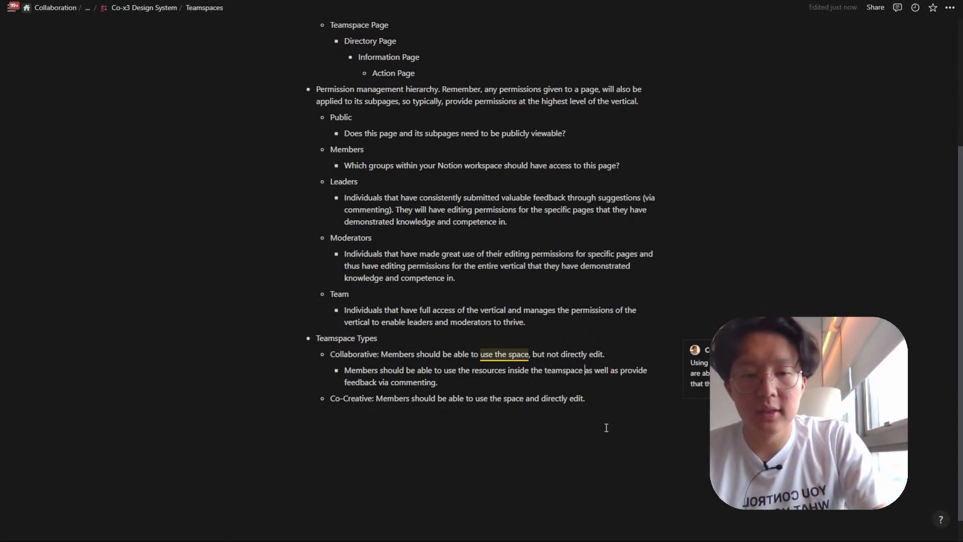
pyautogui.write('(read,')
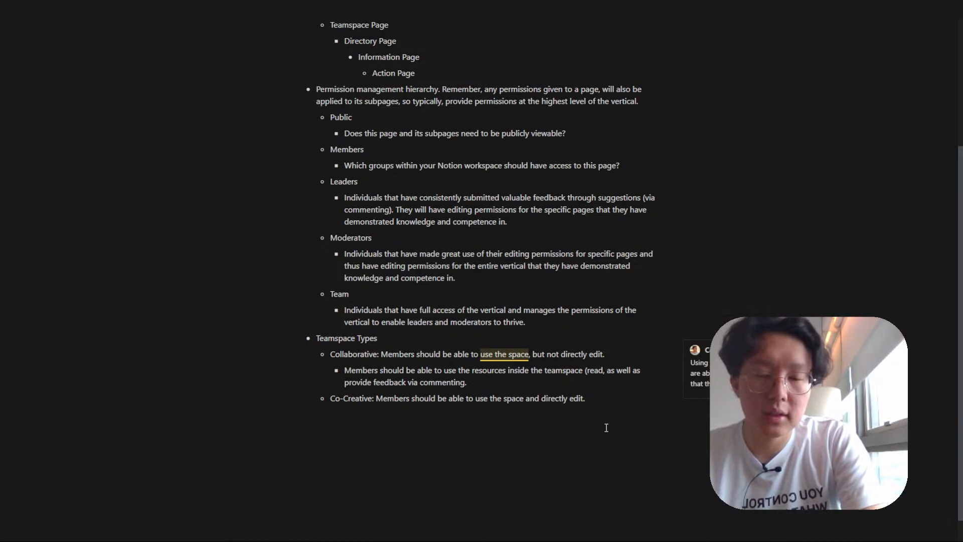
pyautogui.write('reference, etc.)')
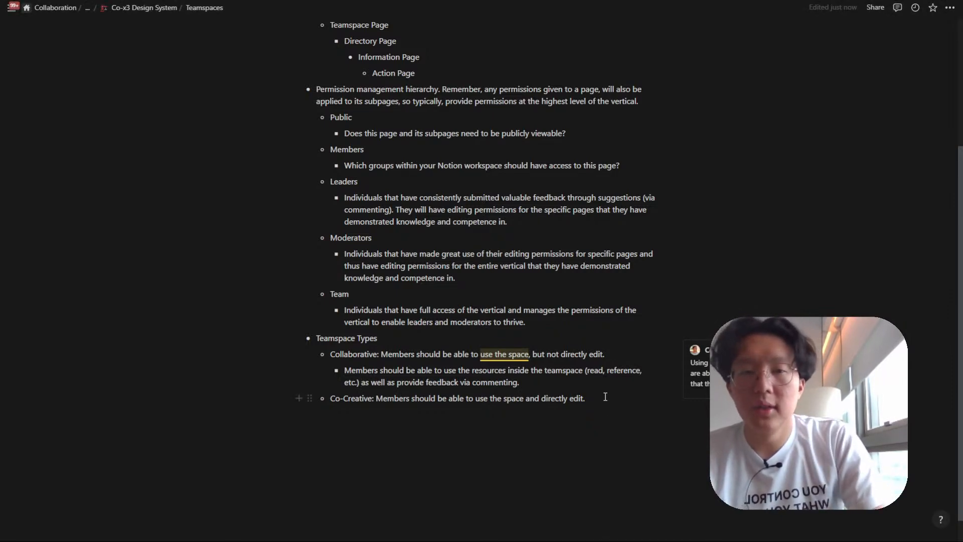
# Add a sub-bullet under the Co-Creative bullet starting with "Members should be able to use the".
pyautogui.press('Return')
pyautogui.press('Tab')
pyautogui.write('Mem')
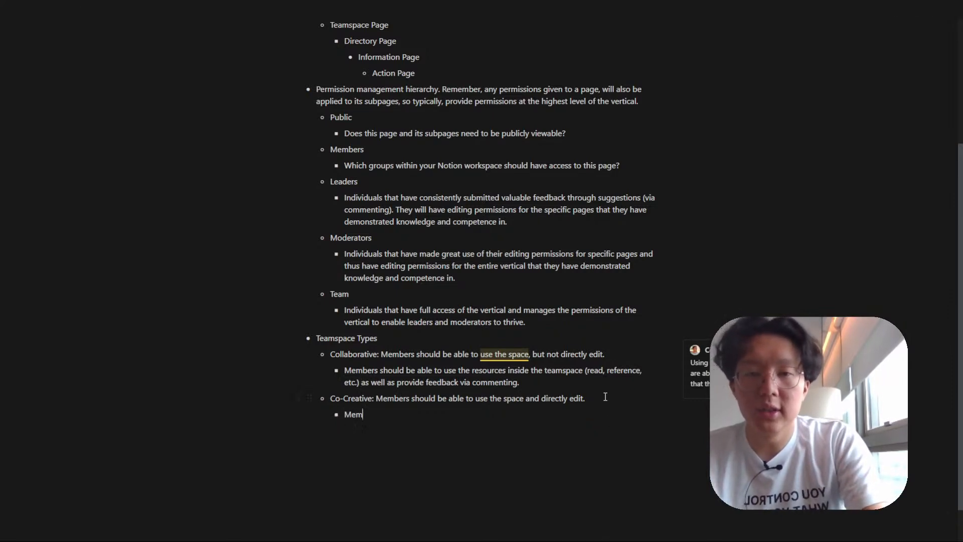
pyautogui.write('bers should be able ')
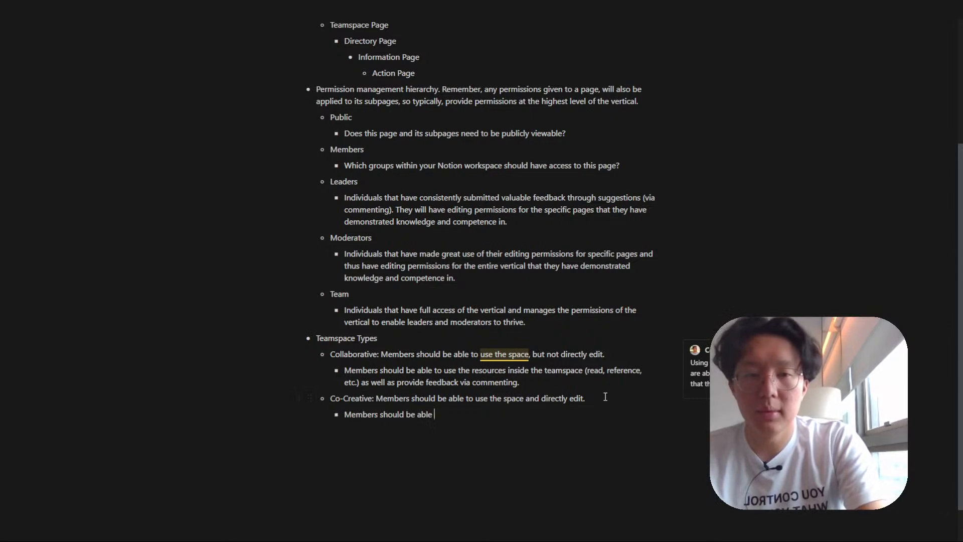
pyautogui.write('to use the')
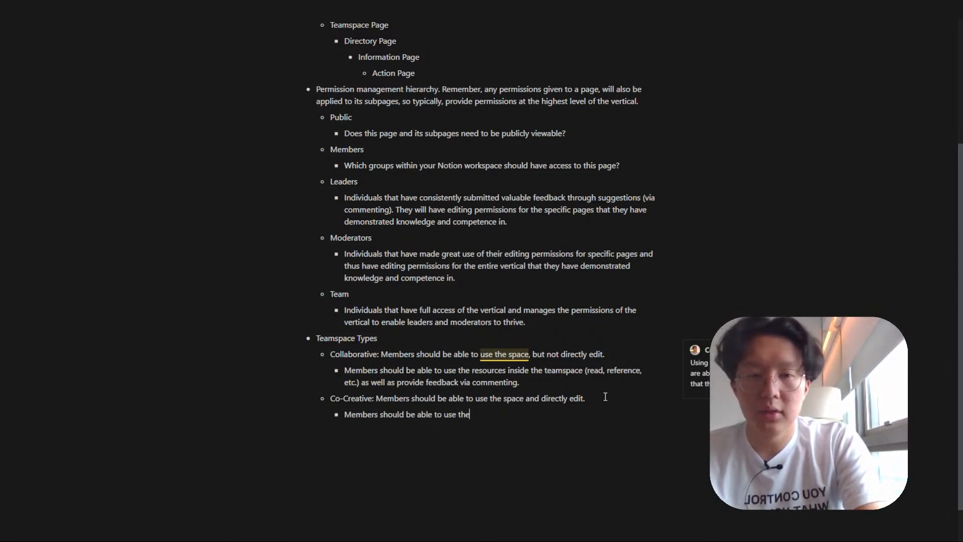
# Remove "use the resources inside the teamspace" and the parentheses around "read, reference, etc." in the Collaborative sub-bullet.
pyautogui.click(419, 370)
pyautogui.hotkey('ctrl', 'Right')
pyautogui.hotkey('ctrl', 'Right')
pyautogui.hotkey('ctrl', 'shift', 'Right')
pyautogui.hotkey('ctrl', 'shift', 'Right')
pyautogui.hotkey('ctrl', 'shift', 'Right')
pyautogui.hotkey('ctrl', 'shift', 'Right')
pyautogui.hotkey('ctrl', 'shift', 'Right')
pyautogui.hotkey('ctrl', 'shift', 'Right')
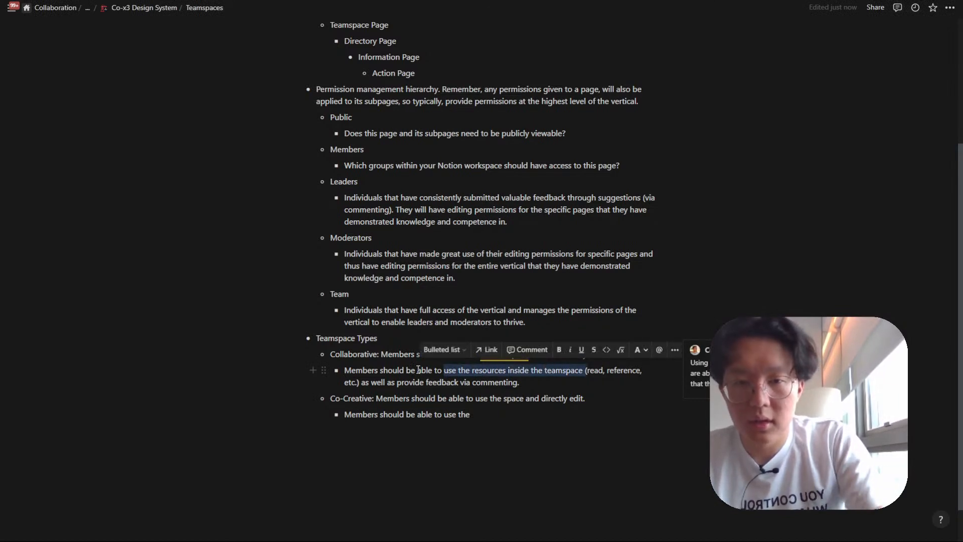
pyautogui.press('BackSpace')
pyautogui.press('Delete')
pyautogui.hotkey('ctrl', 'Right')
pyautogui.hotkey('ctrl', 'Right')
pyautogui.hotkey('ctrl', 'Right')
pyautogui.press('BackSpace')
pyautogui.press('Down')
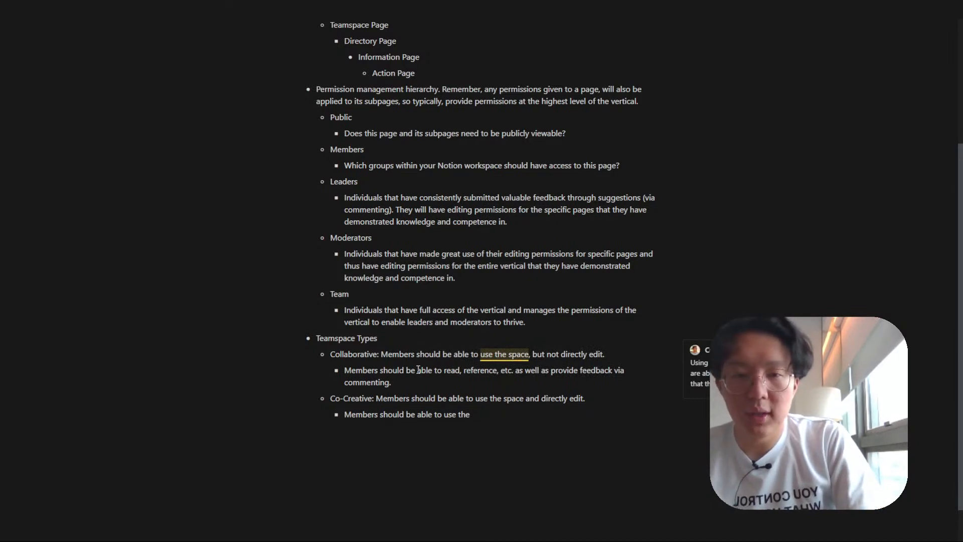
# Replace "use the" with "edit the resources directly." in the Co-Creative sub-bullet.
pyautogui.hotkey('ctrl', 'shift', 'Left')
pyautogui.hotkey('ctrl', 'shift', 'Left')
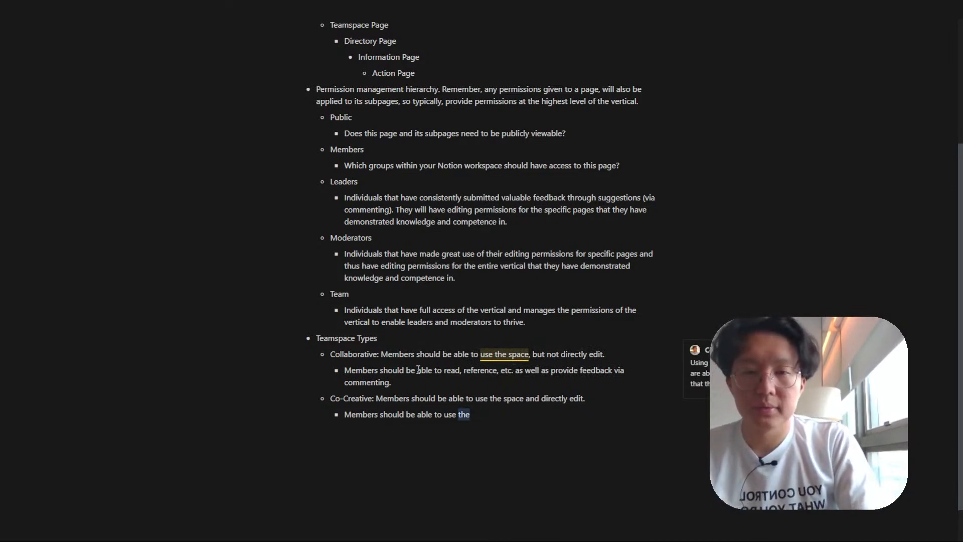
pyautogui.write('edit the sp')
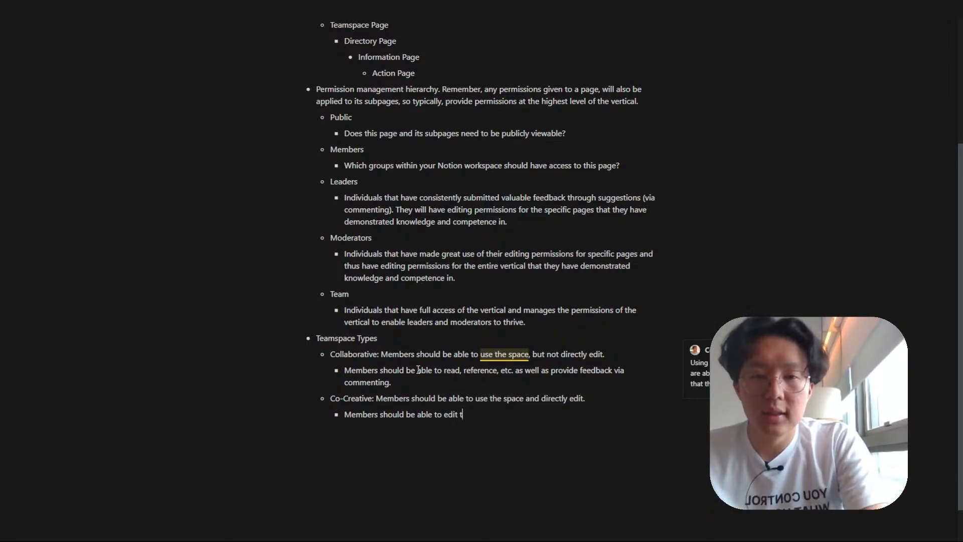
pyautogui.press('BackSpace')
pyautogui.press('BackSpace')
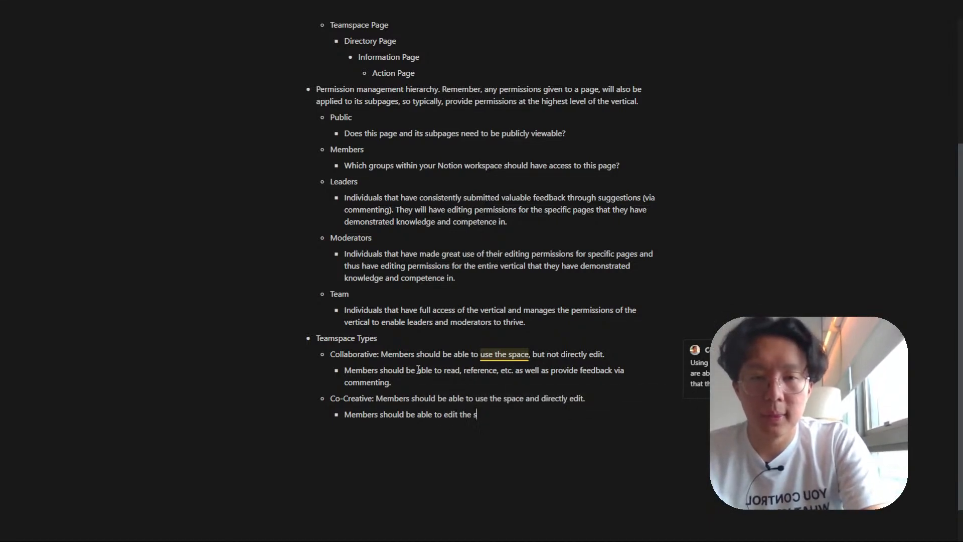
pyautogui.write('resources direct')
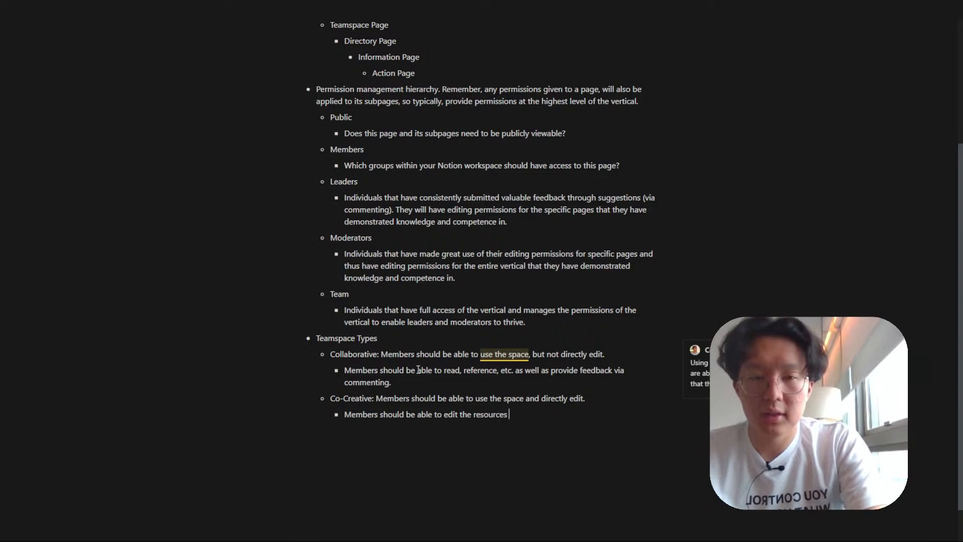
pyautogui.write('ly.')
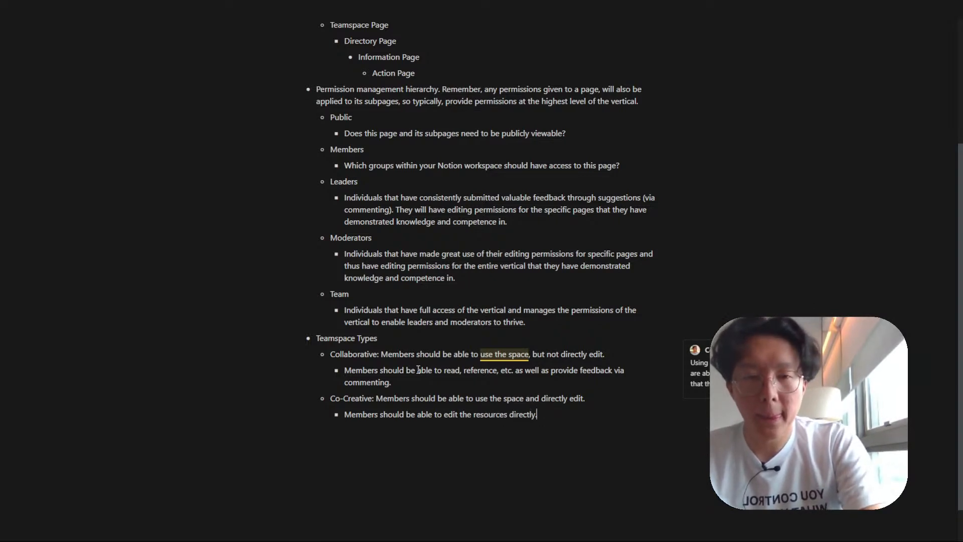
# Replace "as well as" with "and" in the Collaborative sub-bullet.
pyautogui.press('Up')
pyautogui.press('Up')
pyautogui.press('Up')
pyautogui.press('Up')
pyautogui.press('Down')
pyautogui.hotkey('ctrl', 'Left')
pyautogui.hotkey('ctrl', 'Left')
pyautogui.hotkey('ctrl', 'shift', 'Right')
pyautogui.hotkey('ctrl', 'shift', 'Right')
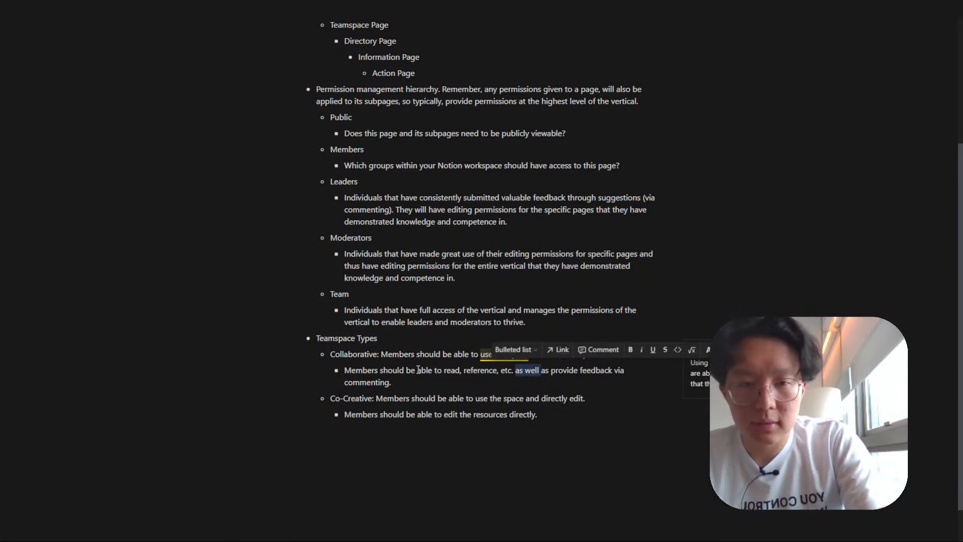
pyautogui.hotkey('ctrl', 'shift', 'Right')
pyautogui.write('and')
# Replace "should be able to" with "get value by" in the Collaborative sub-bullet.
pyautogui.hotkey('ctrl', 'Left')
pyautogui.hotkey('ctrl', 'Left')
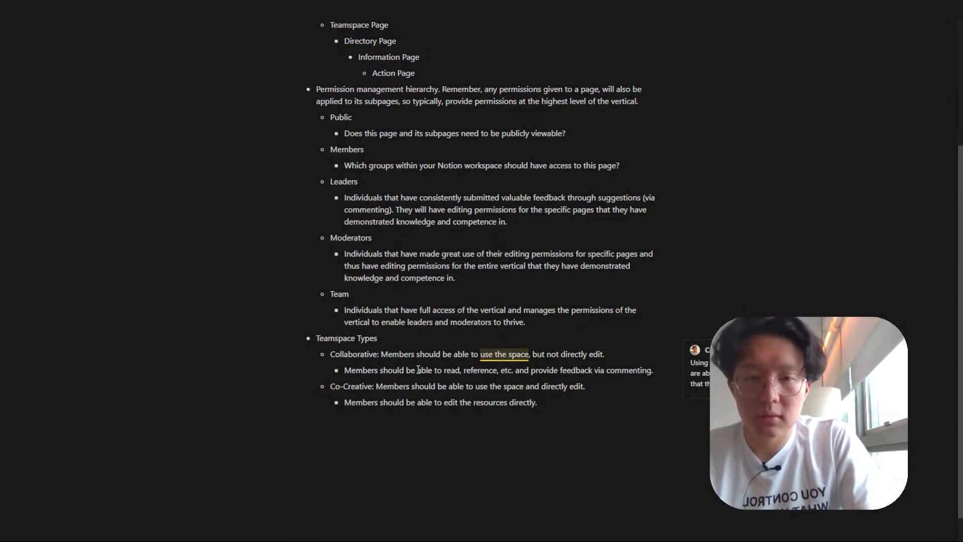
pyautogui.hotkey('ctrl', 'shift', 'Right')
pyautogui.hotkey('ctrl', 'shift', 'Right')
pyautogui.hotkey('ctrl', 'shift', 'Right')
pyautogui.hotkey('ctrl', 'shift', 'Right')
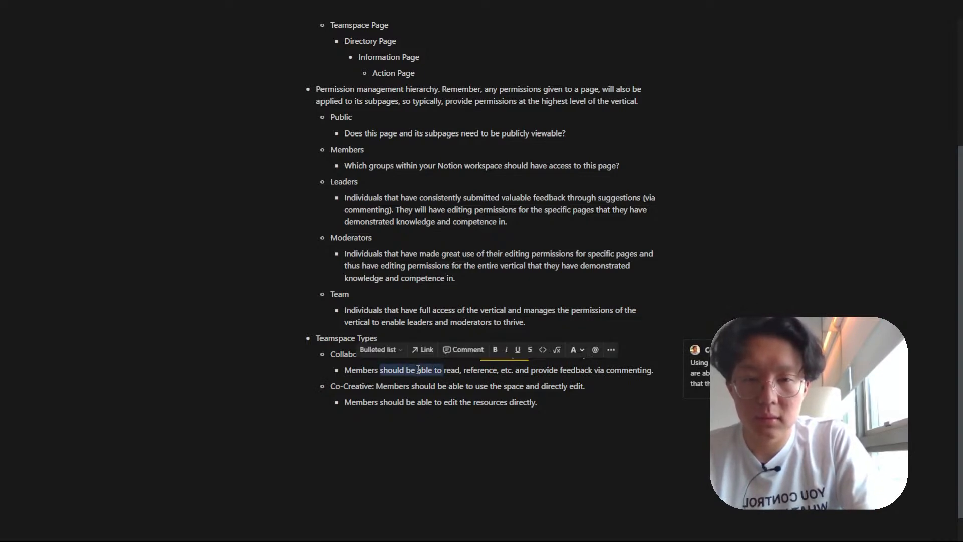
pyautogui.write('get value by')
pyautogui.hotkey('ctrl', 'Right')
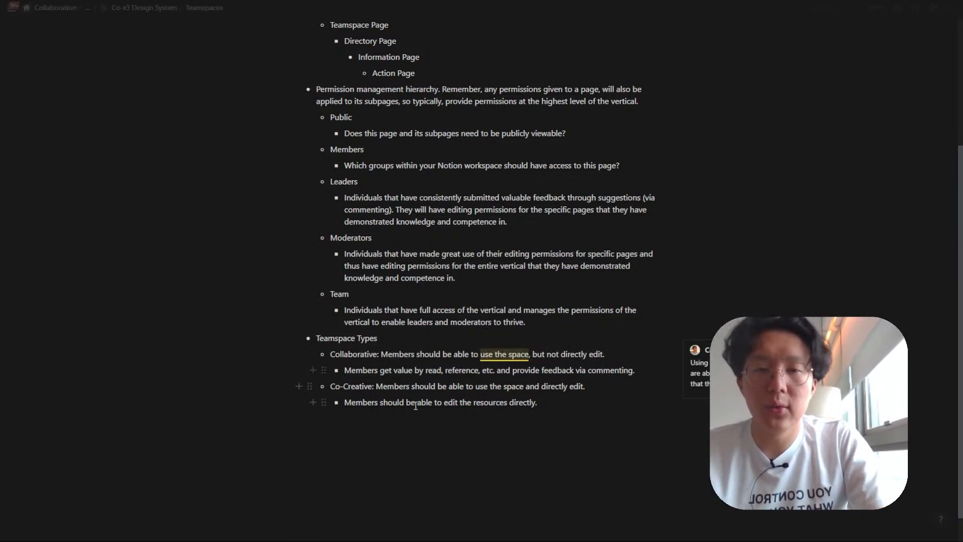
# Change "read, reference" to "reading, referencing" in the Collaborative sub-bullet.
pyautogui.click(382, 406)
pyautogui.press('Up')
pyautogui.press('Up')
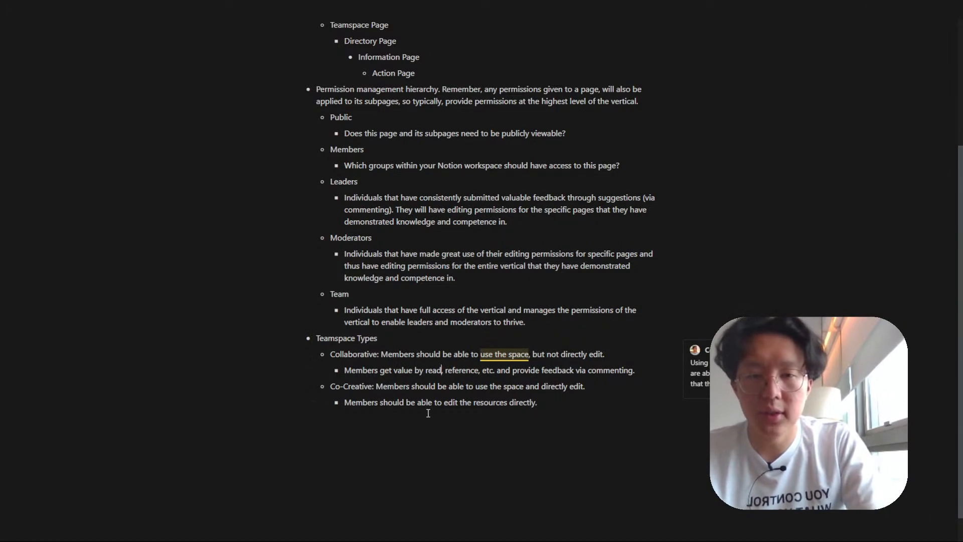
pyautogui.write('ing')
pyautogui.hotkey('ctrl', 'Right')
pyautogui.press('BackSpace')
pyautogui.write('ing')
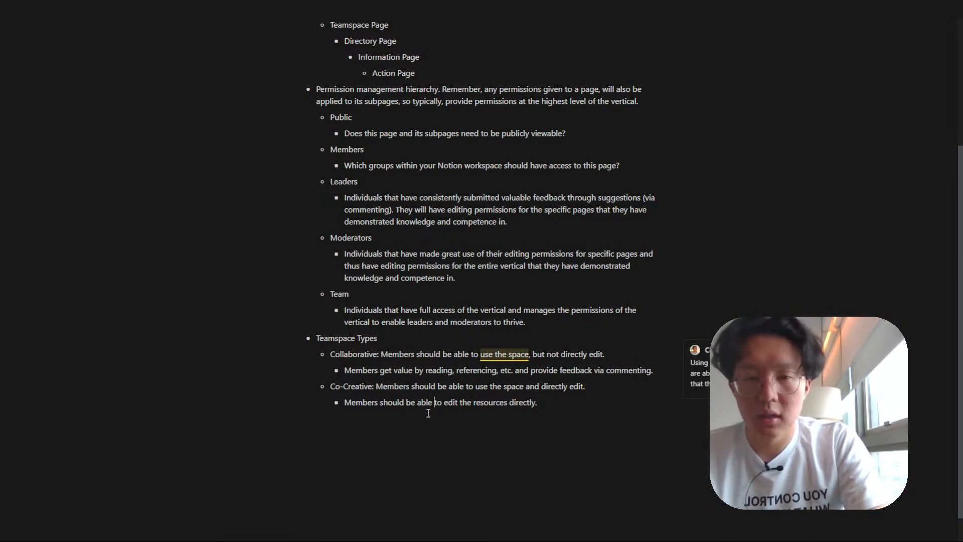
# Replace "should be" with "get value by being" in the Co-Creative sub-bullet.
pyautogui.hotkey('ctrl', 'shift', 'Right')
pyautogui.hotkey('ctrl', 'shift', 'Right')
pyautogui.write('get value ')
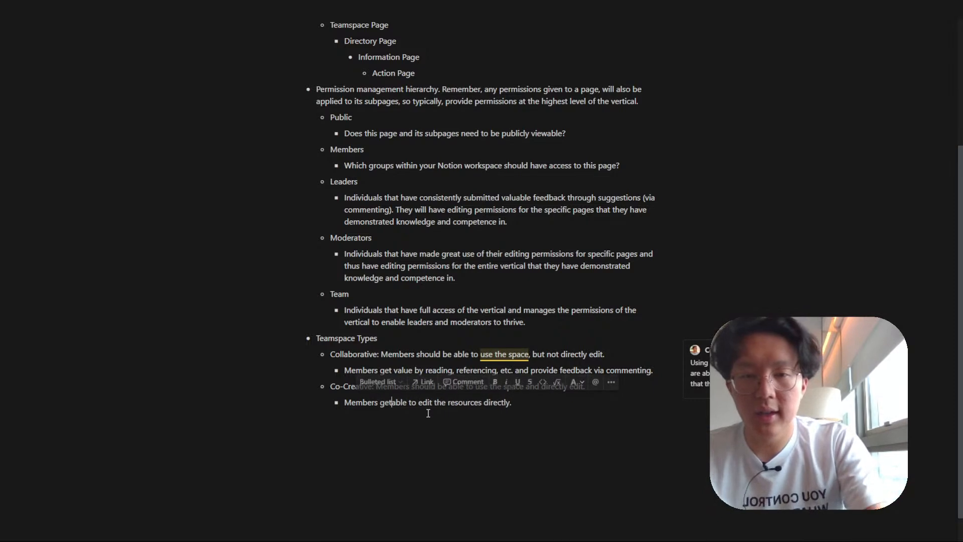
pyautogui.write('by being')
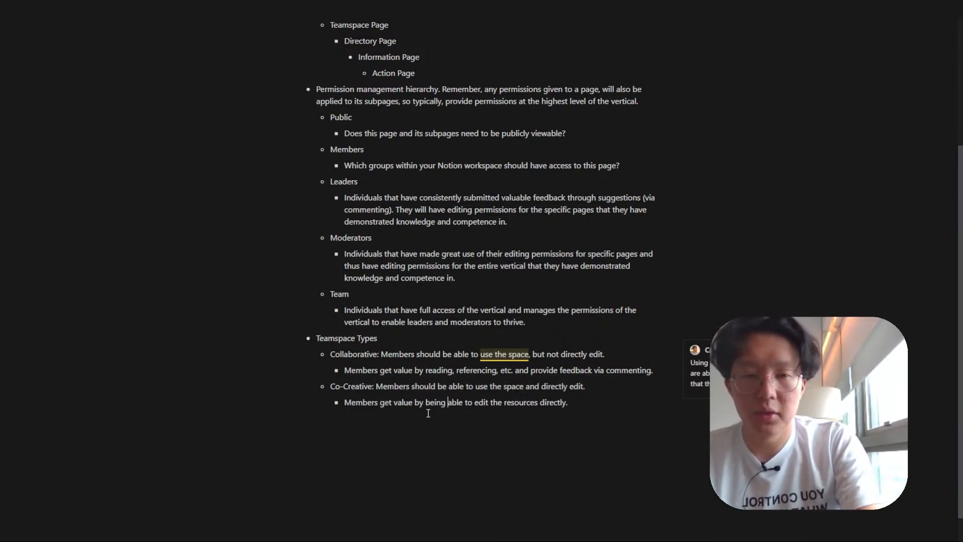
pyautogui.hotkey('ctrl', 'Right')
pyautogui.hotkey('ctrl', 'Right')
pyautogui.hotkey('ctrl', 'Right')
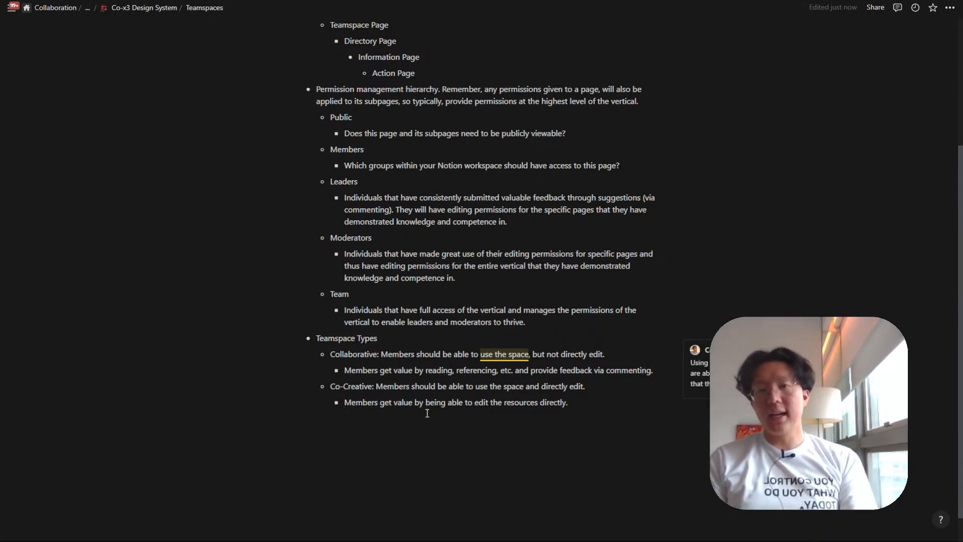
# Rename the "Teamspace Types" bullet as "Teamspace Sub-Types".
pyautogui.moveTo(264, 361); pyautogui.dragTo(378, 391)
pyautogui.click(379, 391)
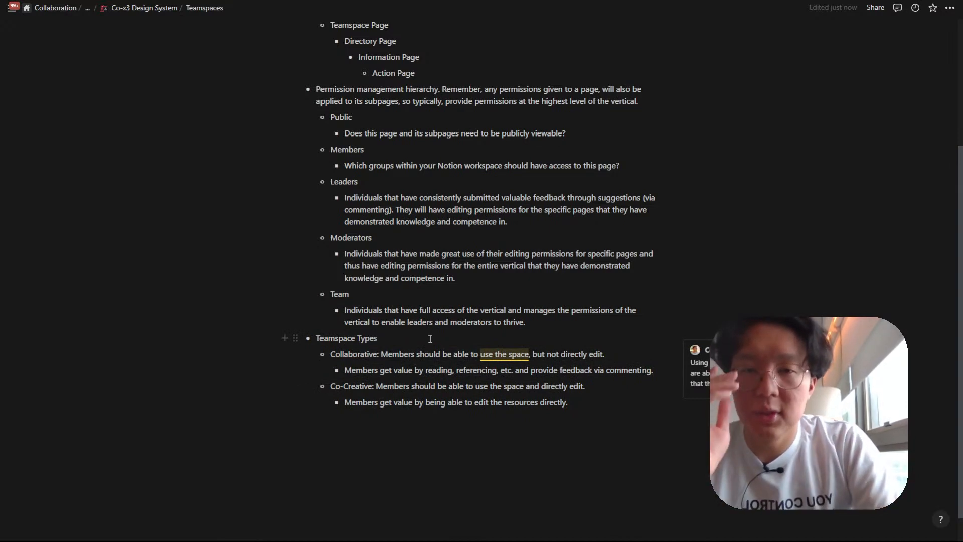
pyautogui.hotkey('ctrl', 'shift', 'Left')
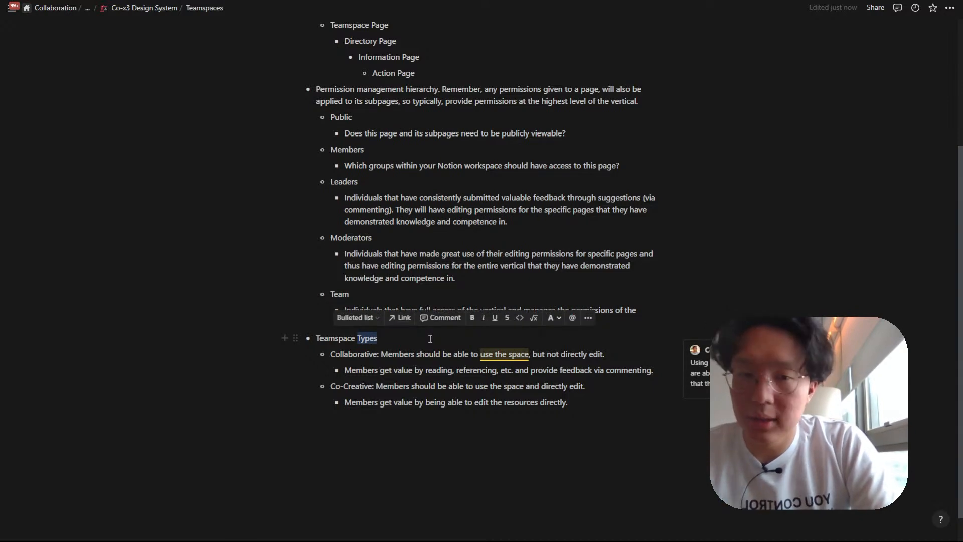
pyautogui.write('Sub')
pyautogui.press('BackSpace')
pyautogui.press('BackSpace')
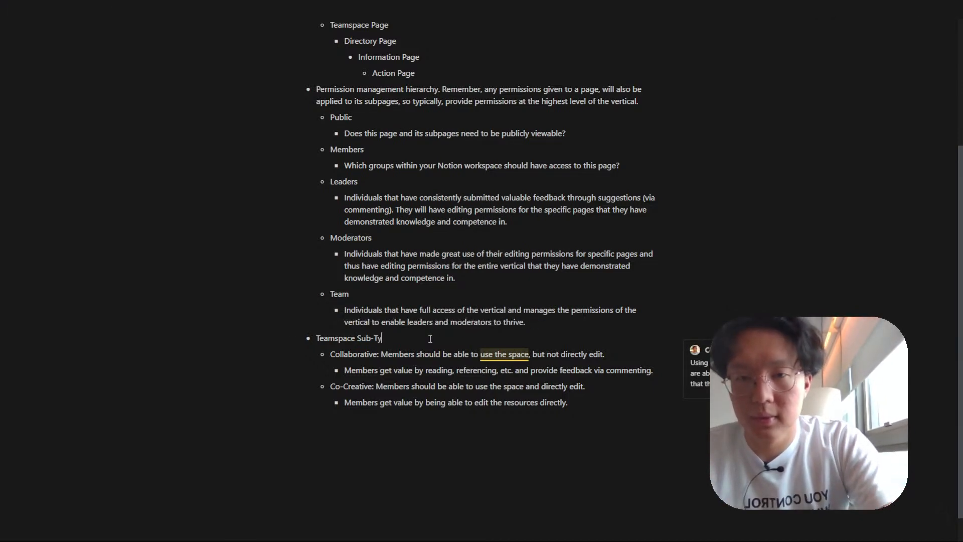
pyautogui.write('ypes')
# Insert a new "Teamspace Types" bullet above the "Teamspace Sub-Types" bullet.
pyautogui.press('Left')
pyautogui.press('Left')
pyautogui.press('Left')
pyautogui.press('Left')
pyautogui.press('Left')
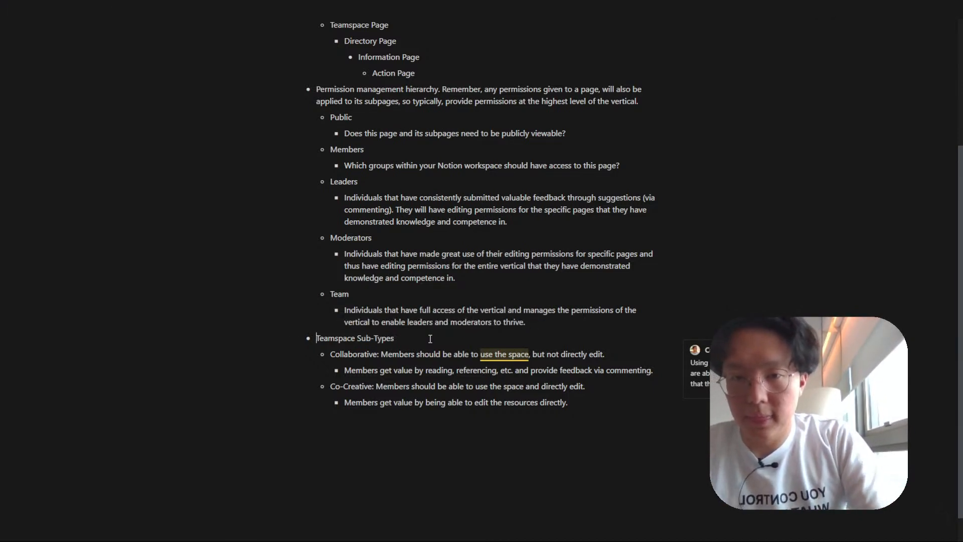
pyautogui.press('Return')
pyautogui.write('Teamspace Types')
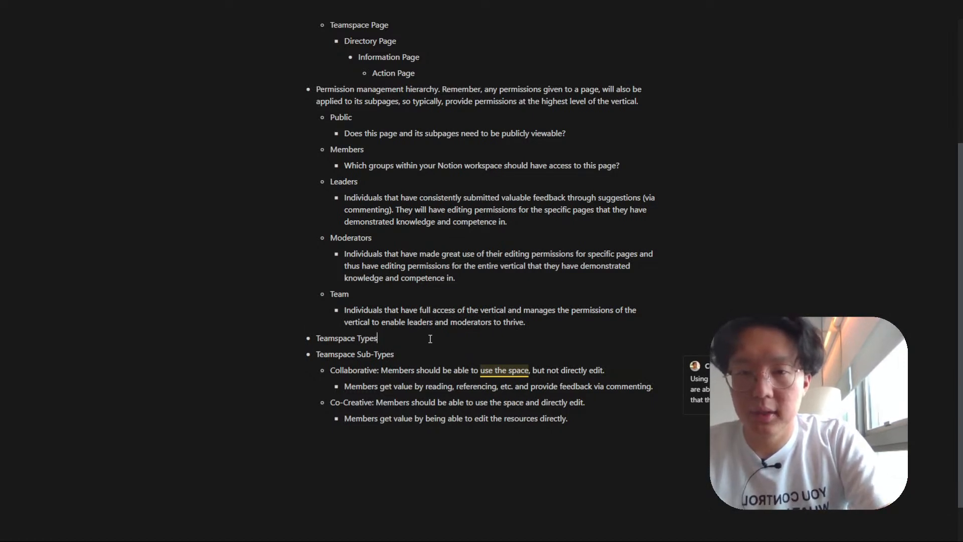
# Add the nested bullets "Default", "Open", "Closed" and "Private" under Teamspace Types.
pyautogui.press('Return')
pyautogui.press('Tab')
pyautogui.write('Oef')
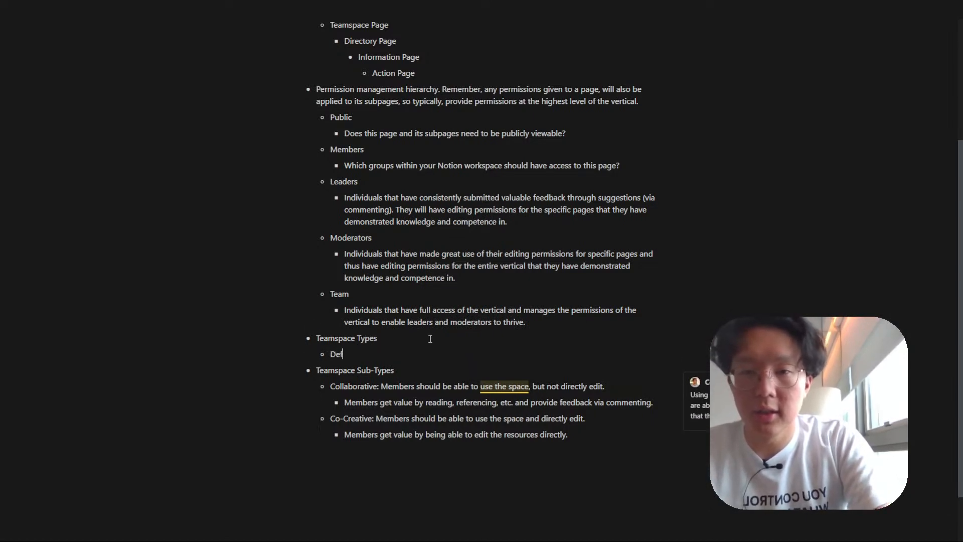
pyautogui.write('ault')
pyautogui.press('Return')
pyautogui.write('Open')
pyautogui.press('Return')
pyautogui.write('Closed')
pyautogui.press('Return')
pyautogui.write('Private')
# Append "- Use these ones when every member inside your workspace should be members of this teamspace." to the Default bullet.
pyautogui.press('Up')
pyautogui.press('Up')
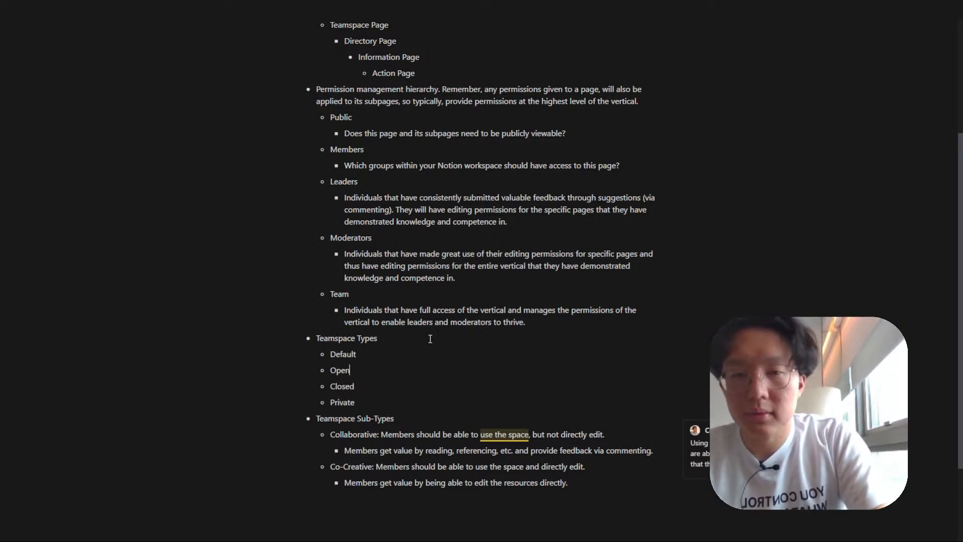
pyautogui.write('- Use these ones when ev')
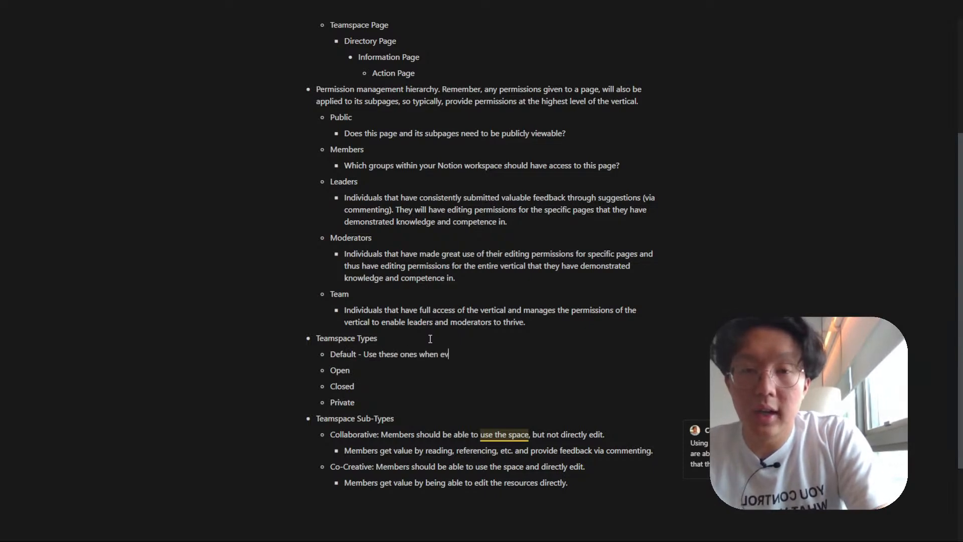
pyautogui.write('ery member inside your workspace are')
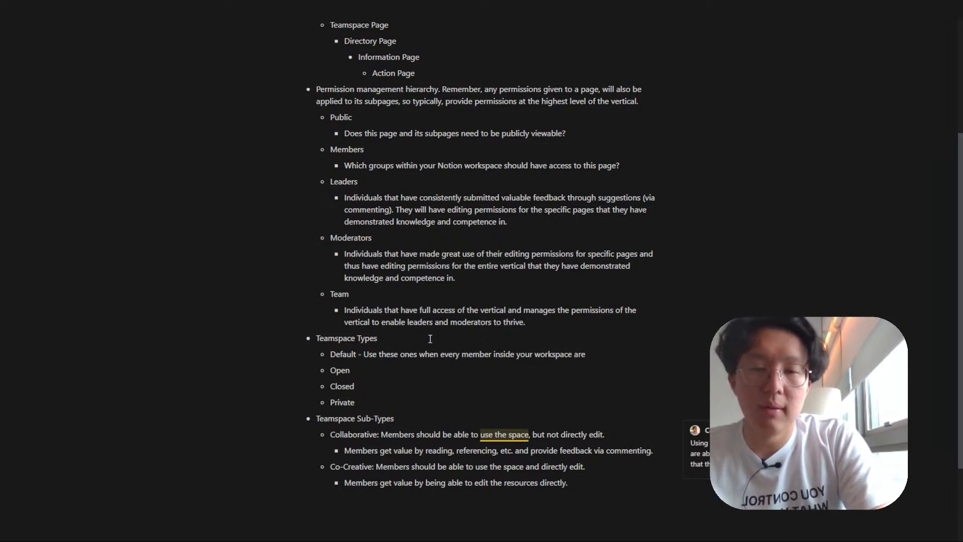
pyautogui.press('BackSpace')
pyautogui.press('BackSpace')
pyautogui.press('BackSpace')
pyautogui.press('BackSpace')
pyautogui.write('should be ')
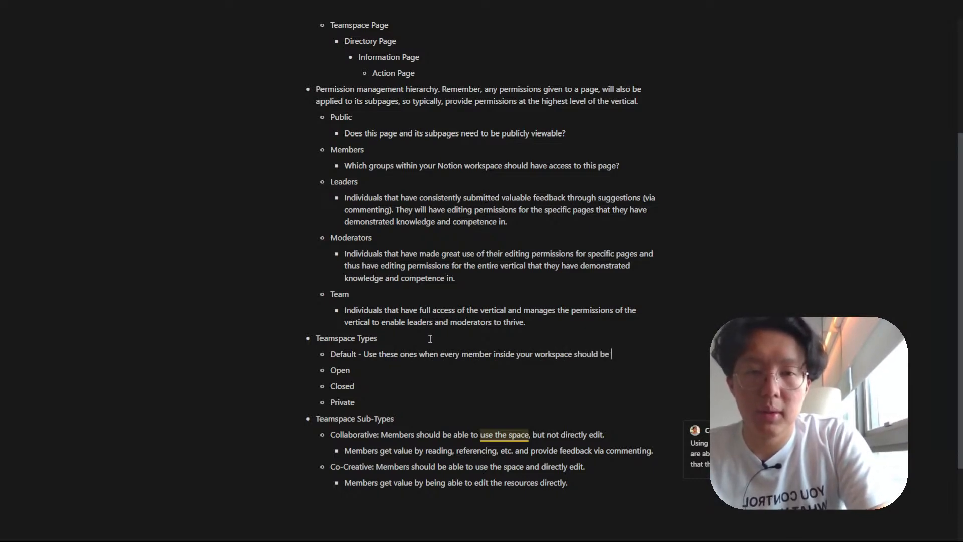
pyautogui.write('members of this teamspace.')
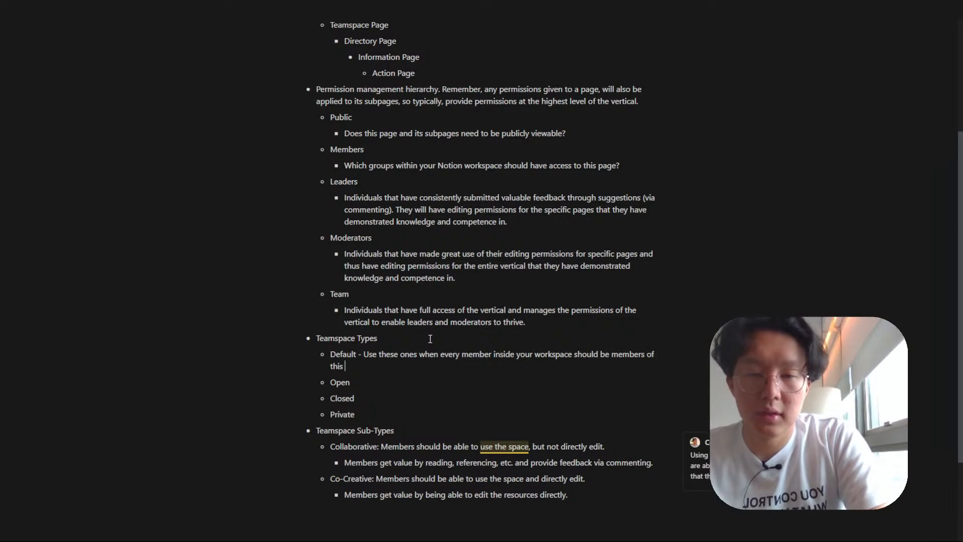
# Shorten the Default description's opening to "When every member" by dropping "Use these ones".
pyautogui.hotkey('ctrl', 'shift', 'Right')
pyautogui.hotkey('ctrl', 'shift', 'Right')
pyautogui.hotkey('ctrl', 'shift', 'Right')
pyautogui.hotkey('ctrl', 'shift', 'Right')
pyautogui.write('E')
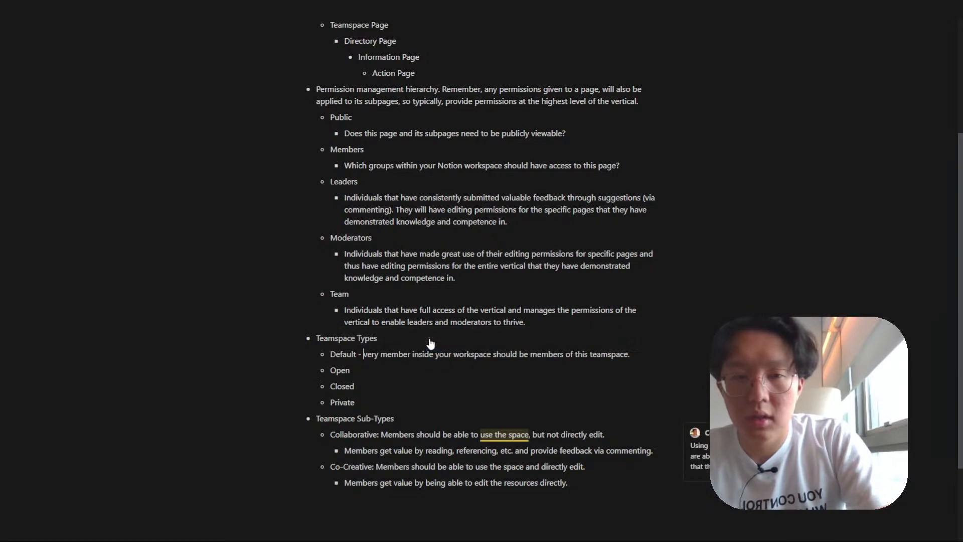
pyautogui.press('BackSpace')
pyautogui.write('When e')
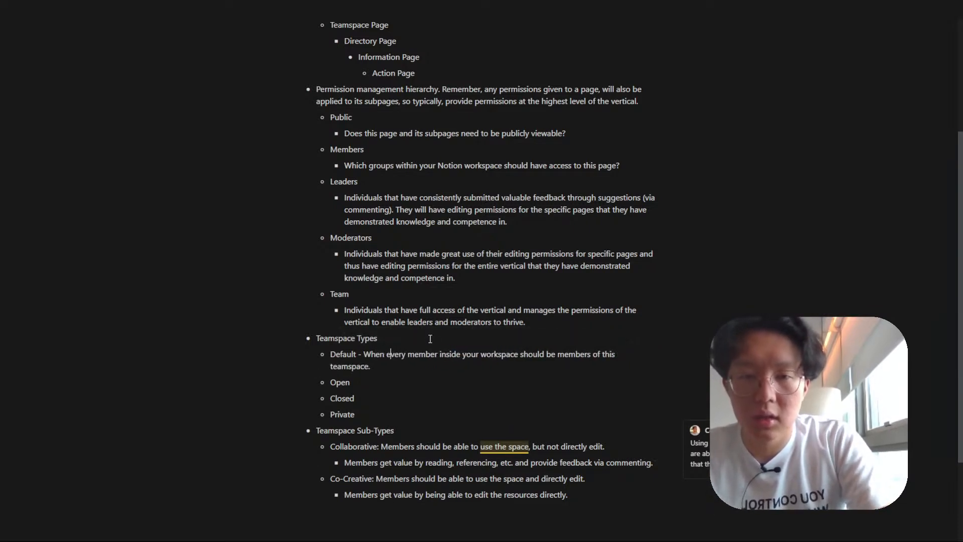
# Replace "should be" with "are" in the Default description.
pyautogui.hotkey('ctrl', 'Right')
pyautogui.hotkey('ctrl', 'Right')
pyautogui.hotkey('ctrl', 'shift', 'Right')
pyautogui.write('are')
pyautogui.press('Delete')
pyautogui.press('Delete')
pyautogui.press('Delete')
# Add a dash after "Open" and copy the Default bullet's description, starting at "When every member", into the Open bullet.
pyautogui.write('-')
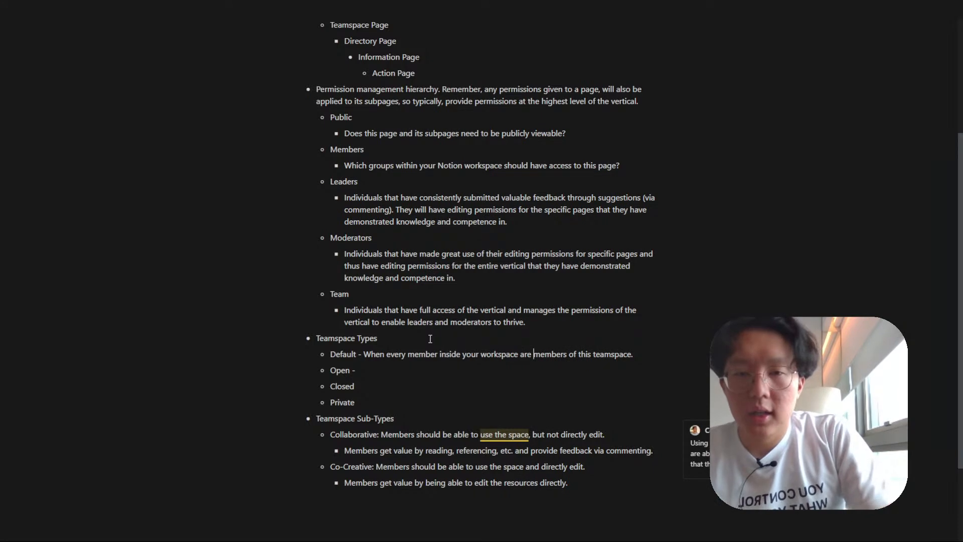
pyautogui.hotkey('ctrl', 'Left')
pyautogui.hotkey('ctrl', 'Left')
pyautogui.hotkey('ctrl', 'Left')
pyautogui.hotkey('shift', 'Down')
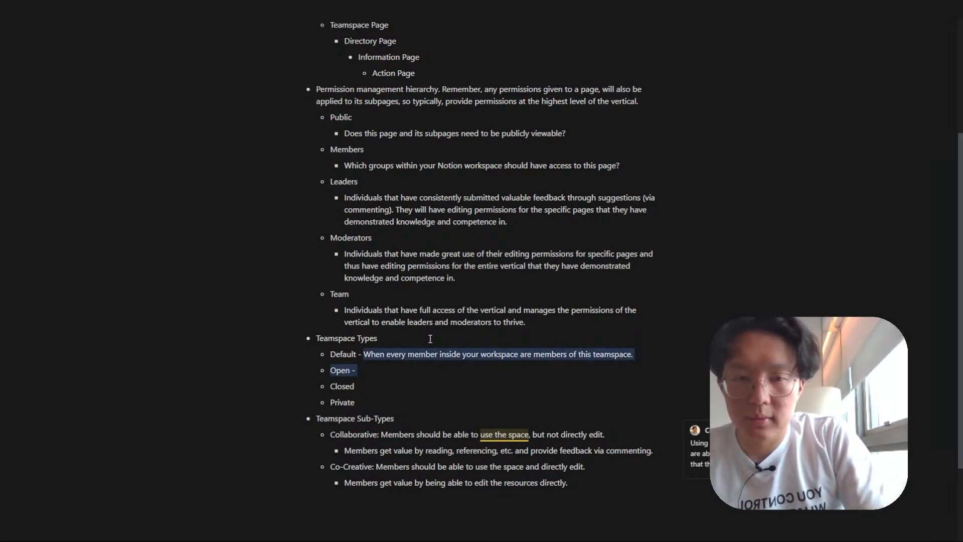
pyautogui.hotkey('ctrl', 'shift', 'Left')
pyautogui.hotkey('ctrl', 'shift', 'Left')
pyautogui.hotkey('ctrl', 'c')
pyautogui.press('Down')
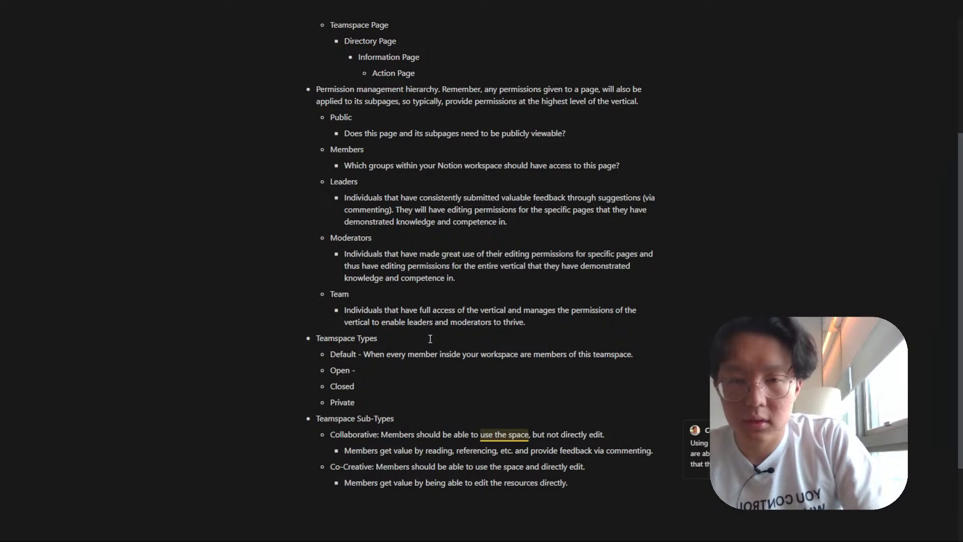
pyautogui.hotkey('ctrl', 'v')
# Replace "are" with "can be" in the Open description and with "should be" in the Default description.
pyautogui.doubleClick(519, 370)
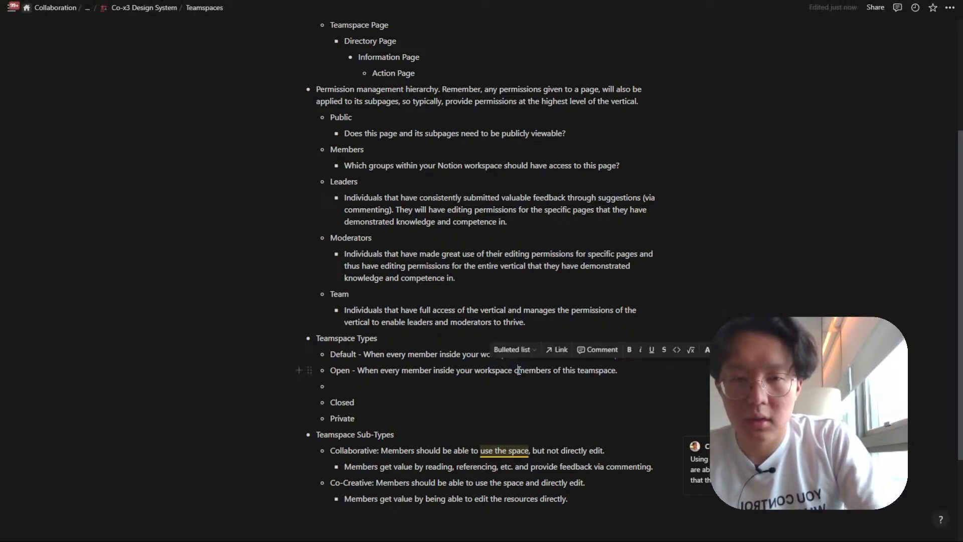
pyautogui.write('can be')
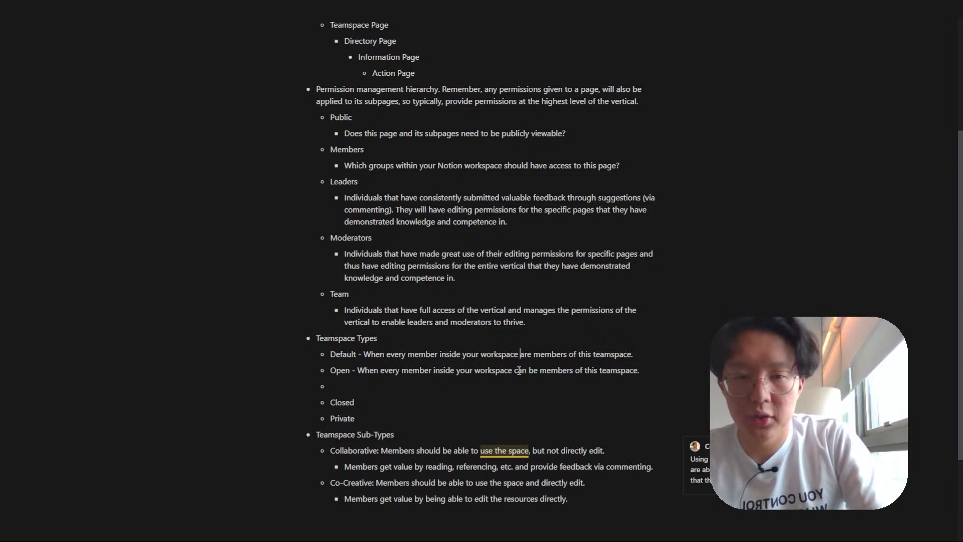
pyautogui.hotkey('ctrl', 'shift', 'Left')
pyautogui.write('should be')
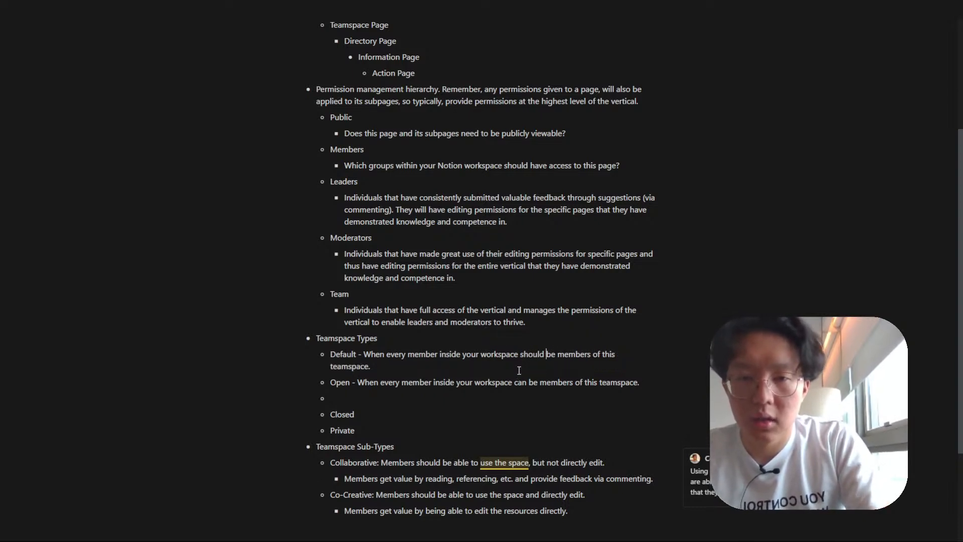
# Replace "every member" with "all members" in both the Default and Open descriptions.
pyautogui.hotkey('ctrl', 'Left')
pyautogui.hotkey('ctrl', 'Left')
pyautogui.hotkey('ctrl', 'Left')
pyautogui.hotkey('ctrl', 'shift', 'Right')
pyautogui.write('all')
pyautogui.hotkey('ctrl', 'Right')
pyautogui.write('s')
pyautogui.press('Down')
pyautogui.hotkey('ctrl', 'shift', 'Right')
pyautogui.hotkey('ctrl', 'shift', 'Right')
pyautogui.write('all members')
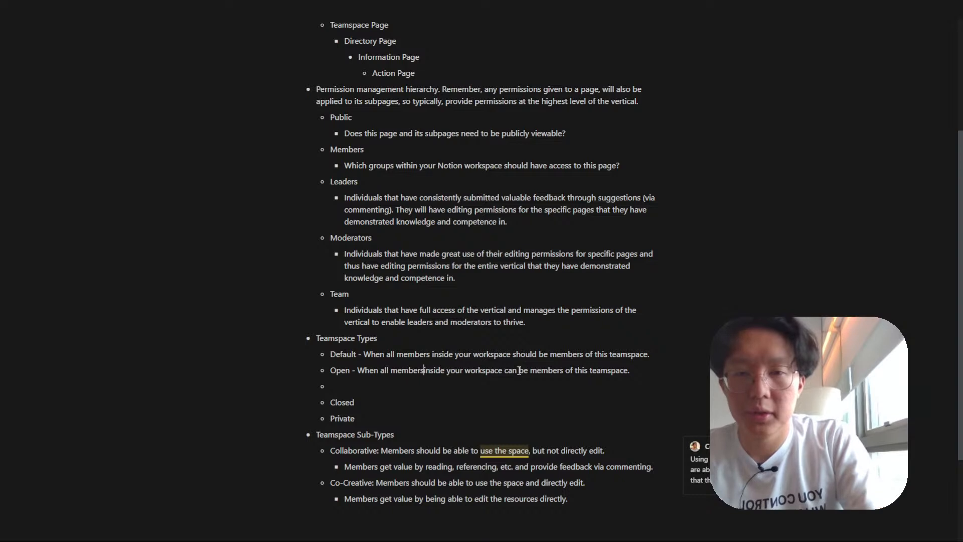
# Remove the empty bullet and append "- When some members inside your workspace should be members of this teamspace." to Closed.
pyautogui.press('Down')
pyautogui.press('BackSpace')
pyautogui.write('- When some g')
pyautogui.press('BackSpace')
pyautogui.write('members')
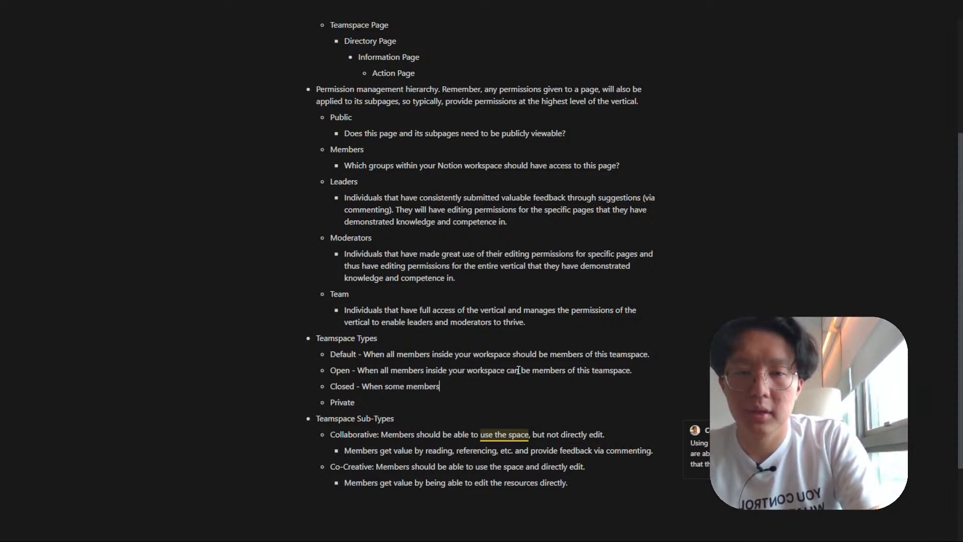
pyautogui.write(' inside your wor')
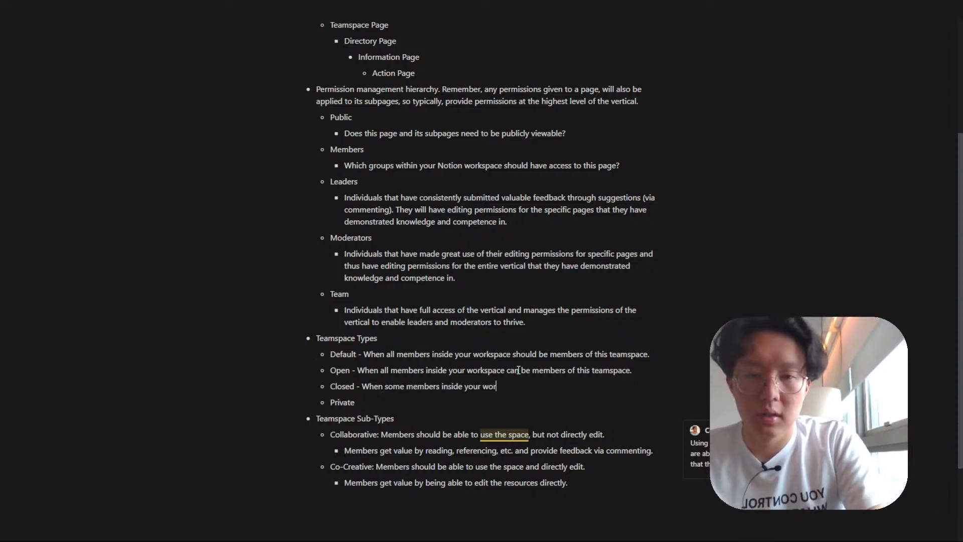
pyautogui.write('kspace should be membe')
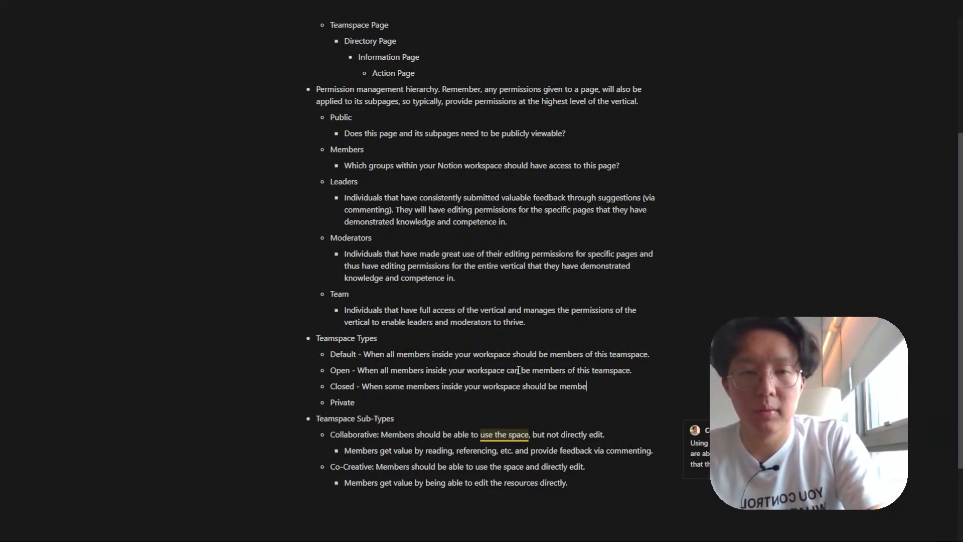
pyautogui.write('rs of this teamspace.')
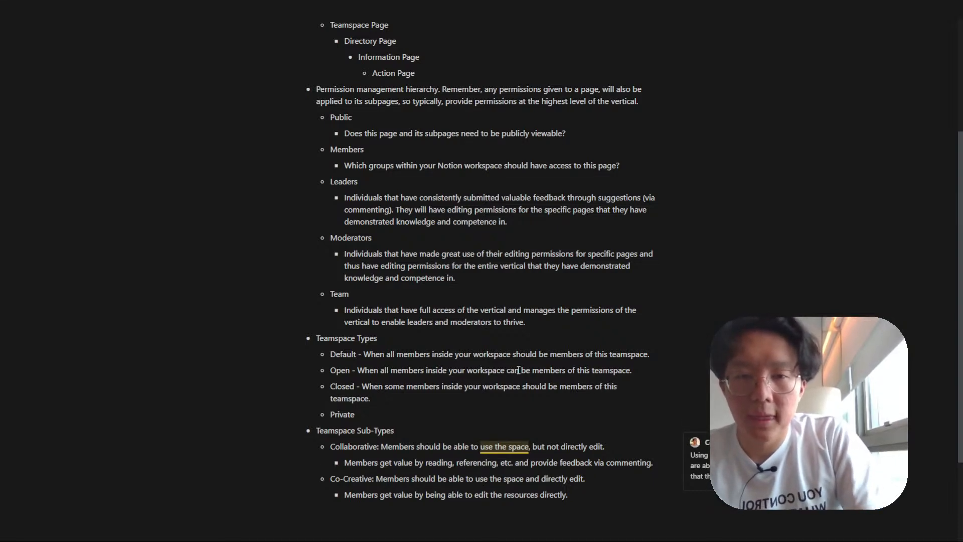
# Underline "all members" in the Default description.
pyautogui.press('Up')
pyautogui.press('Up')
pyautogui.hotkey('ctrl', 'shift', 'Right')
pyautogui.hotkey('ctrl', 'shift', 'Right')
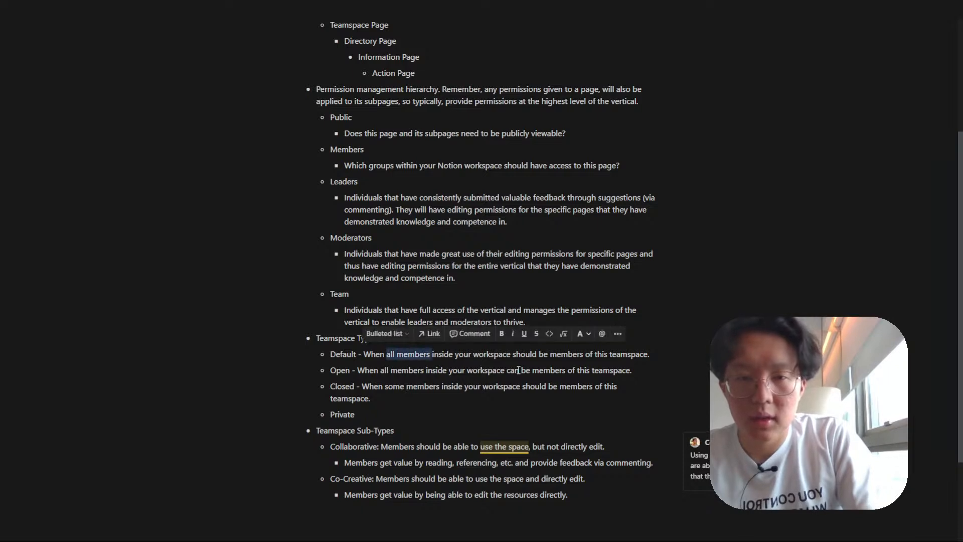
pyautogui.hotkey('ctrl', 'u')
# Underline "should be members" in the Default description, leaving out the trailing space.
pyautogui.hotkey('ctrl', 'Right')
pyautogui.hotkey('ctrl', 'Right')
pyautogui.hotkey('ctrl', 'Right')
pyautogui.hotkey('ctrl', 'Right')
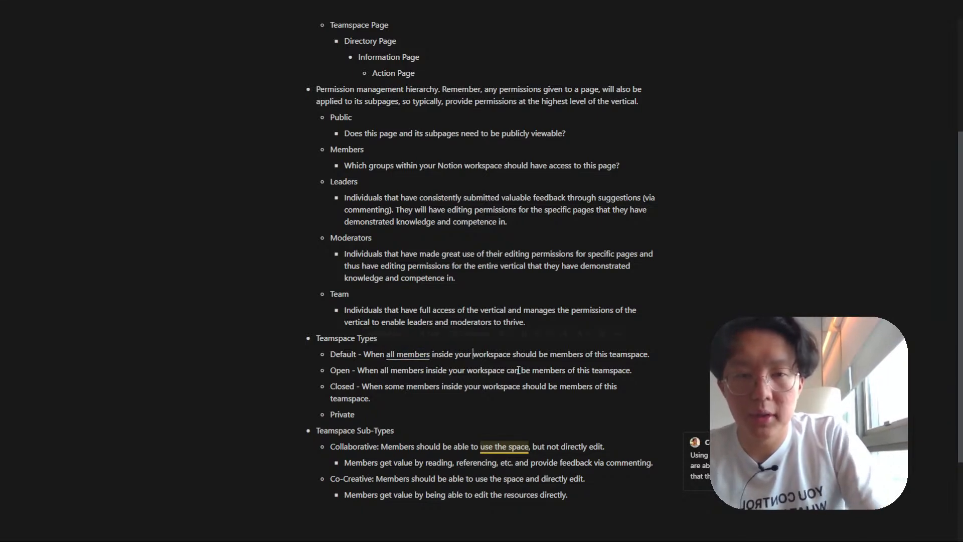
pyautogui.hotkey('ctrl', 'shift', 'Left')
pyautogui.hotkey('ctrl', 'shift', 'Right')
pyautogui.hotkey('ctrl', 'shift', 'Right')
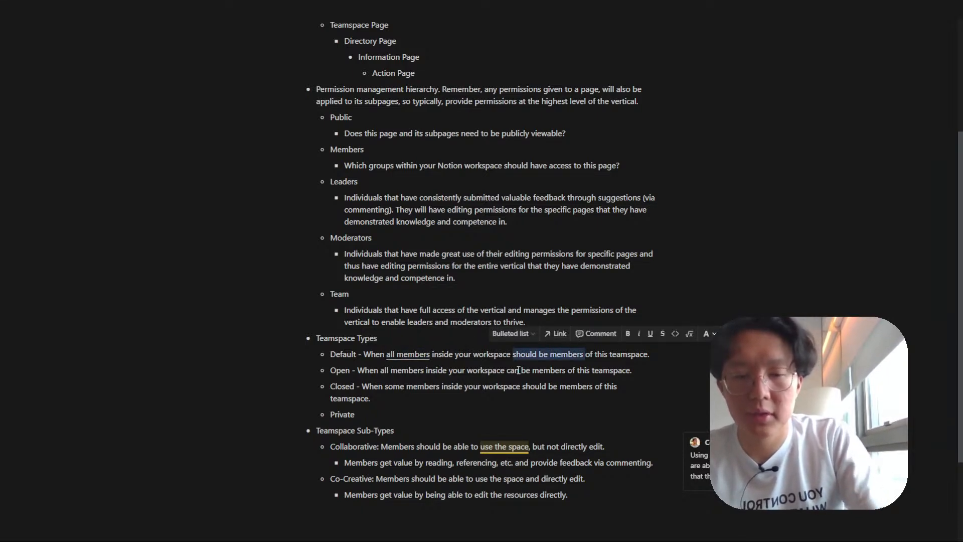
pyautogui.hotkey('ctrl', 'u')
pyautogui.hotkey('ctrl', 'u')
pyautogui.press('Right')
pyautogui.hotkey('ctrl', 'shift', 'Left')
pyautogui.hotkey('ctrl', 'shift', 'Left')
pyautogui.hotkey('ctrl', 'shift', 'Left')
pyautogui.hotkey('ctrl', 'u')
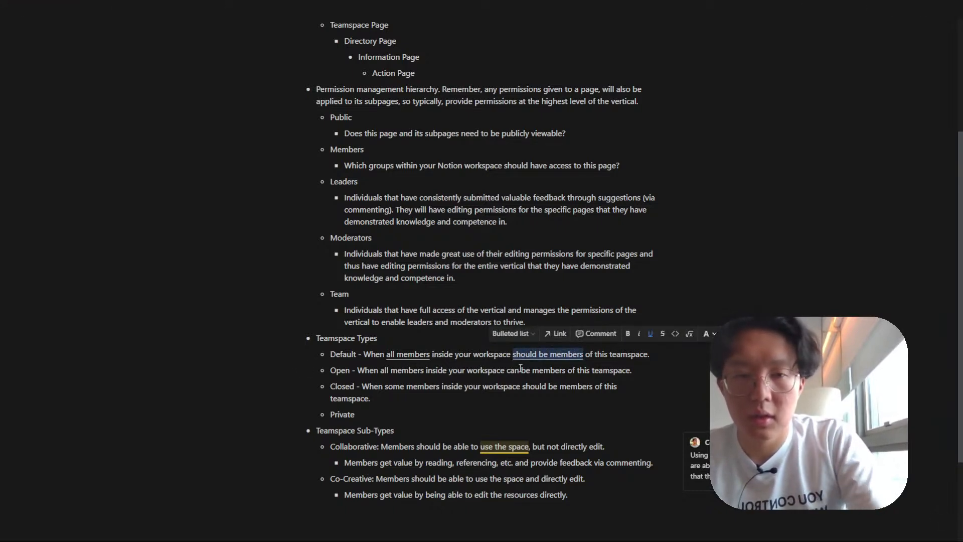
# Underline "all members" and "can be members" in the Open description.
pyautogui.click(379, 369)
pyautogui.hotkey('ctrl', 'shift', 'Right')
pyautogui.hotkey('ctrl', 'shift', 'Right')
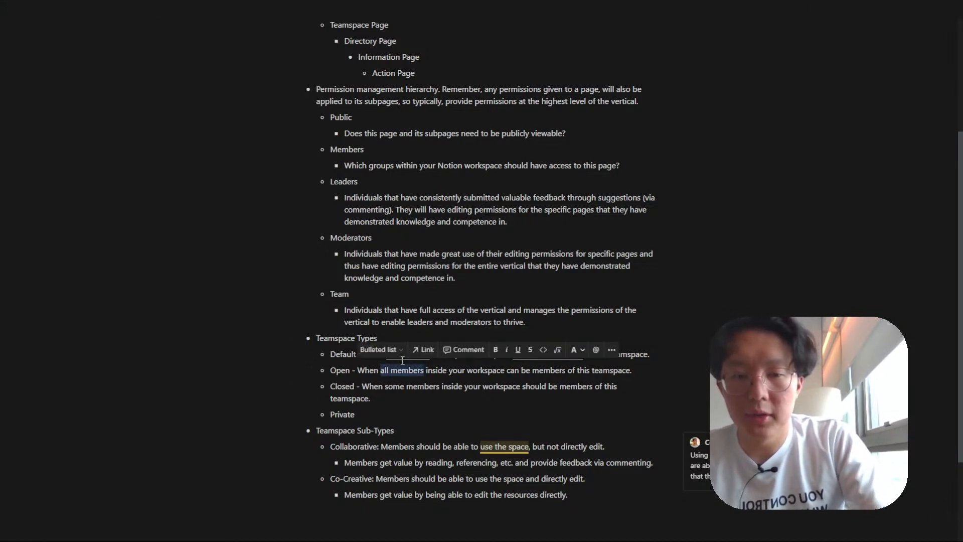
pyautogui.hotkey('ctrl', 'u')
pyautogui.press('Right')
pyautogui.hotkey('ctrl', 'Right')
pyautogui.hotkey('ctrl', 'Right')
pyautogui.hotkey('ctrl', 'Right')
pyautogui.hotkey('ctrl', 'shift', 'Right')
pyautogui.hotkey('ctrl', 'shift', 'Right')
pyautogui.hotkey('ctrl', 'shift', 'Right')
pyautogui.hotkey('ctrl', 'u')
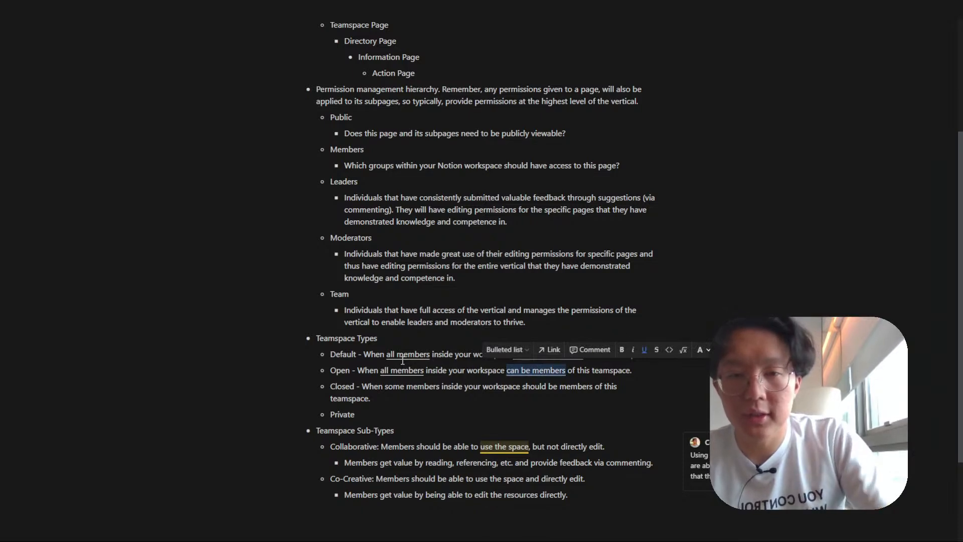
# Underline "some members" and "should be members" in the Closed description.
pyautogui.click(387, 388)
pyautogui.hotkey('ctrl', 'shift', 'Right')
pyautogui.hotkey('ctrl', 'shift', 'Right')
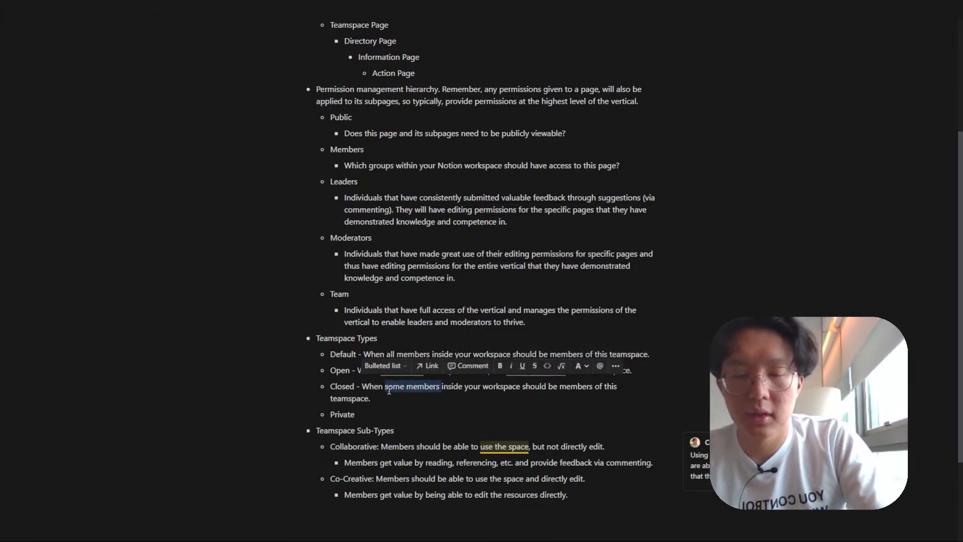
pyautogui.hotkey('ctrl', 'u')
pyautogui.hotkey('ctrl', 'Right')
pyautogui.hotkey('ctrl', 'Right')
pyautogui.hotkey('ctrl', 'Right')
pyautogui.hotkey('ctrl', 'Right')
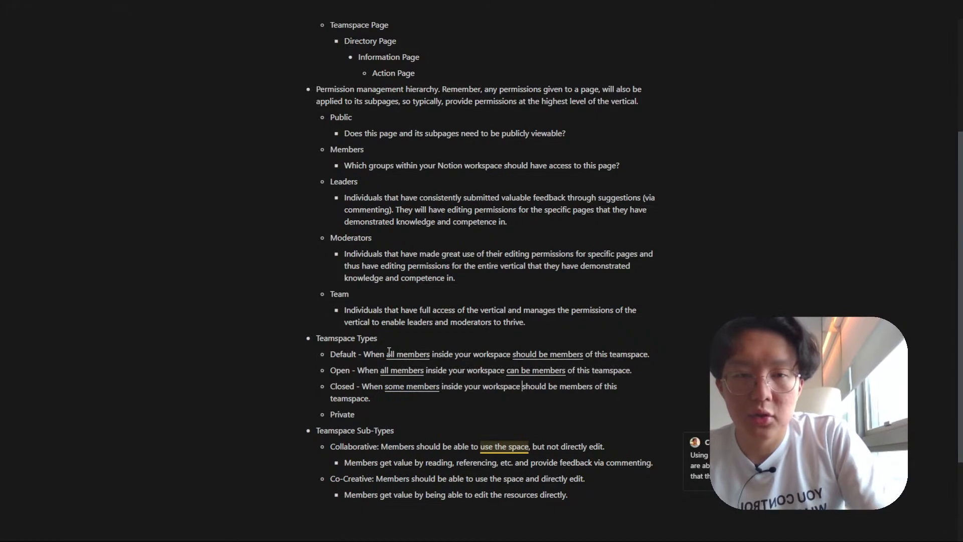
pyautogui.hotkey('ctrl', 'shift', 'Right')
pyautogui.hotkey('ctrl', 'shift', 'Right')
pyautogui.hotkey('ctrl', 'shift', 'Right')
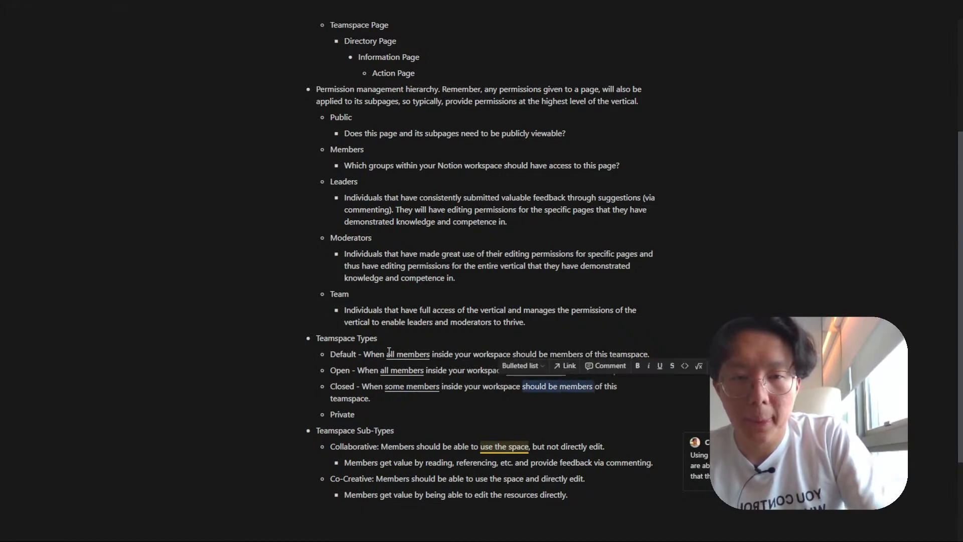
pyautogui.hotkey('ctrl', 'u')
pyautogui.press('Right')
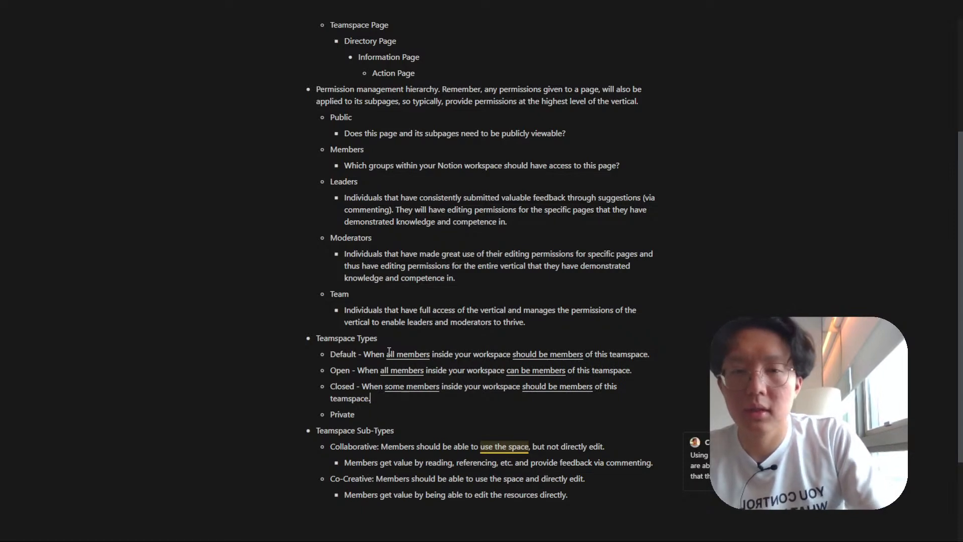
pyautogui.write(', and everyo')
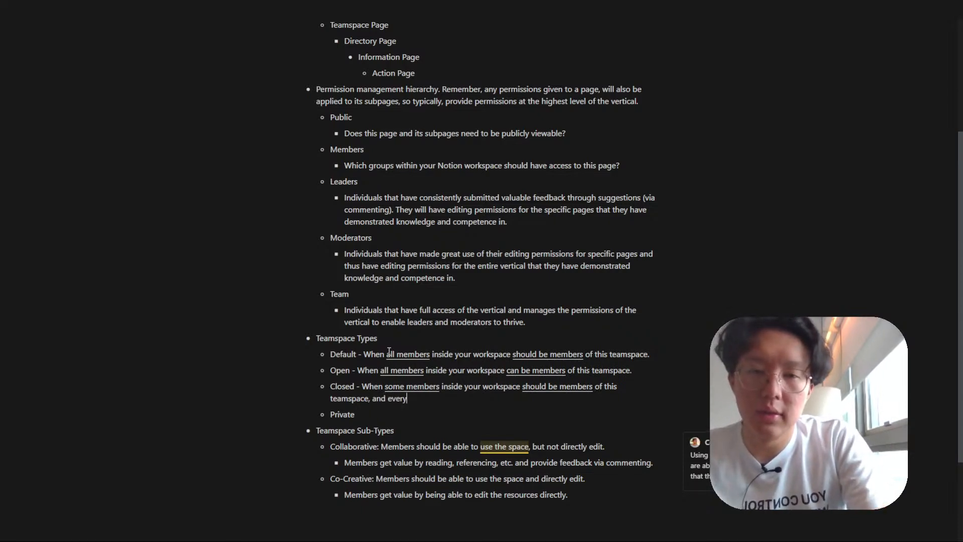
pyautogui.hotkey('ctrl', 'BackSpace')
pyautogui.hotkey('ctrl', 'BackSpace')
pyautogui.hotkey('ctrl', 'BackSpace')
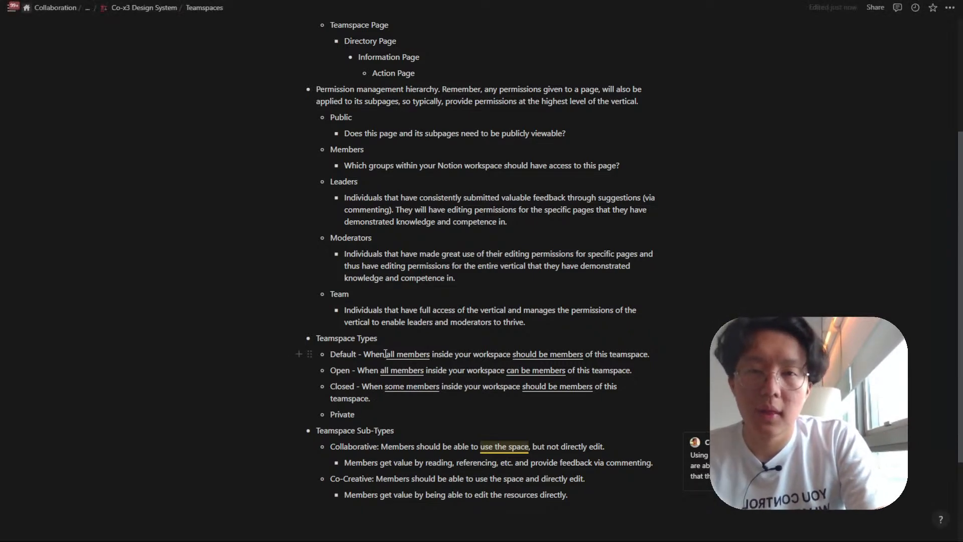
# Append the sentence "Every member in the workspace should know of this teamspace." to the Closed description.
pyautogui.write('Every member in')
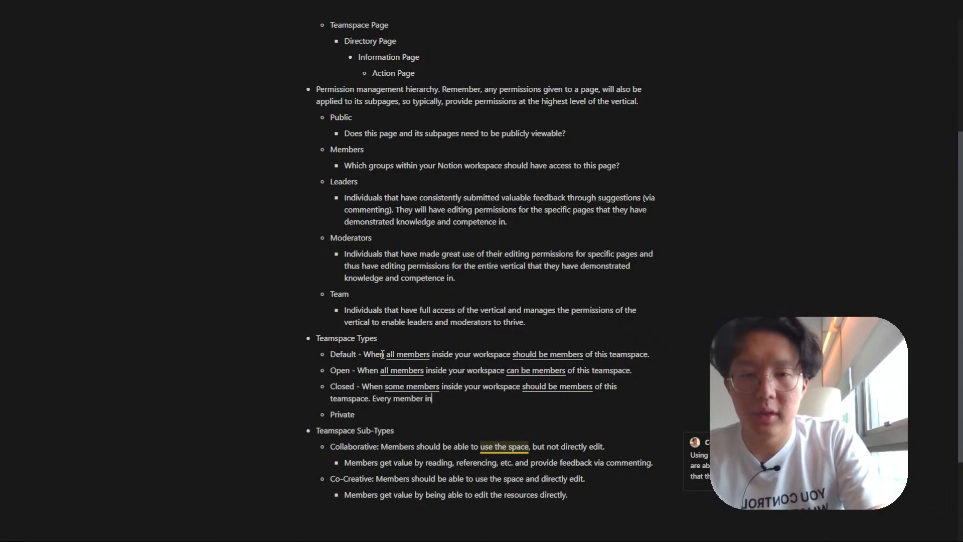
pyautogui.write(' the workspace shoul')
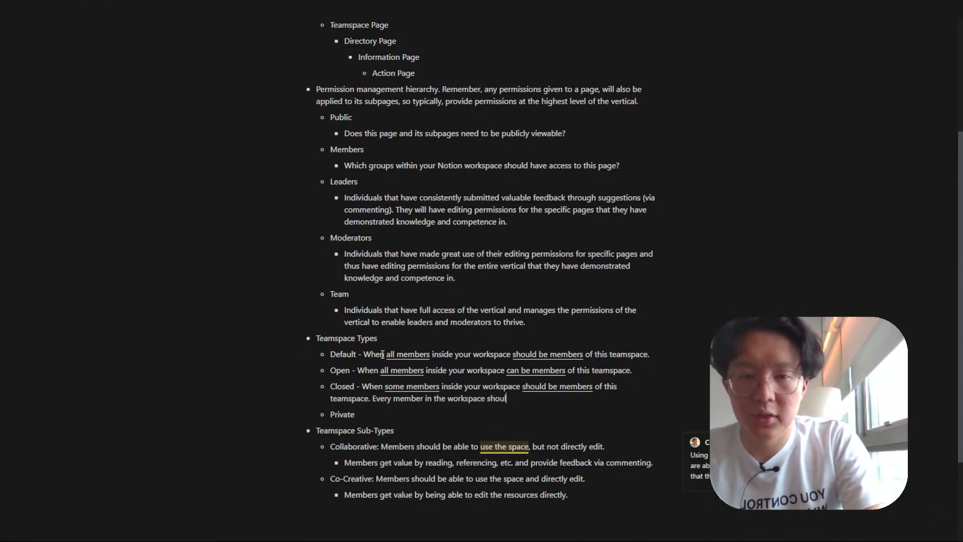
pyautogui.write('d know of this teamspace.')
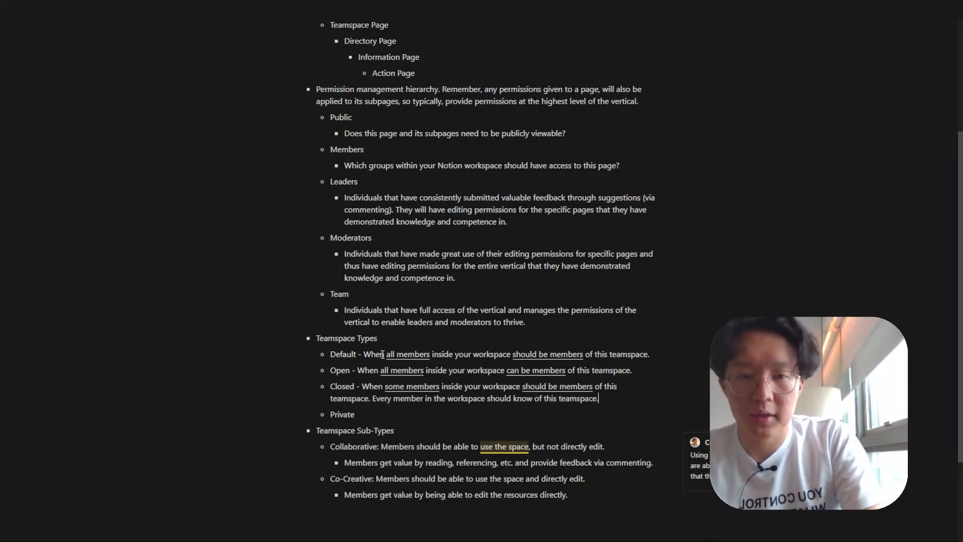
# Add a dash after "Private" and copy the full Closed description into the Private bullet.
pyautogui.moveTo(365, 390); pyautogui.dragTo(600, 399)
pyautogui.hotkey('ctrl', 'c')
pyautogui.click(383, 413)
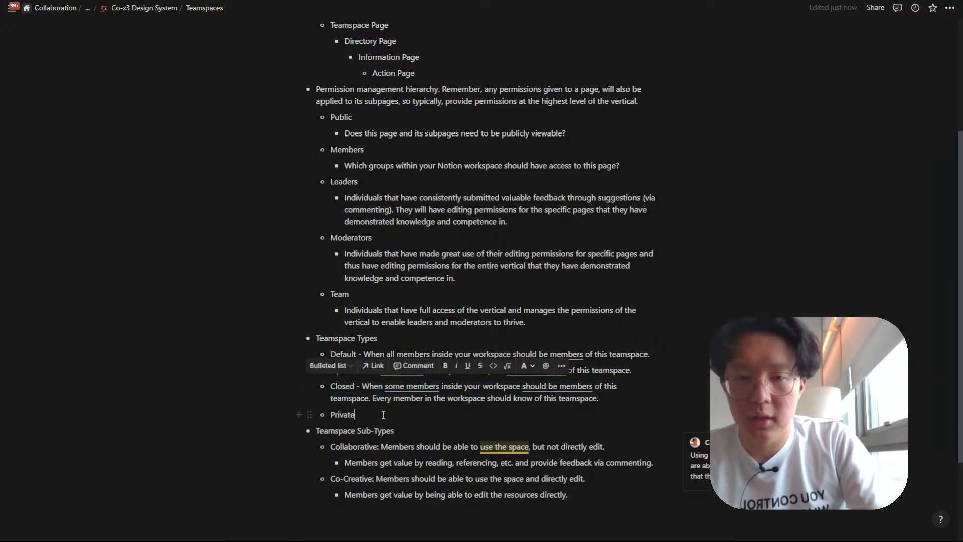
pyautogui.write('-')
pyautogui.hotkey('ctrl', 'v')
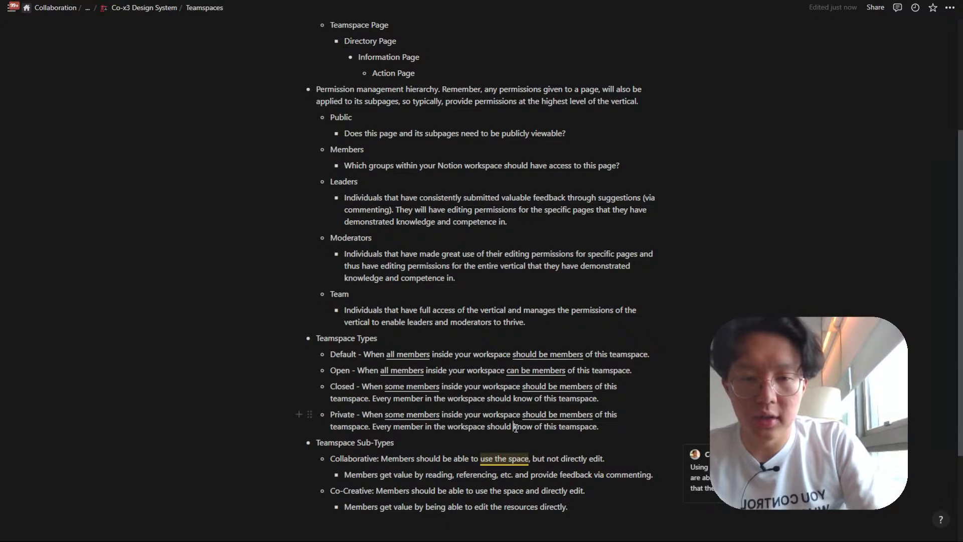
# Insert "not" before "know" in the Private description and underline "should not know".
pyautogui.write('not')
pyautogui.hotkey('ctrl', 'shift', 'Right')
pyautogui.hotkey('ctrl', 'shift', 'Right')
pyautogui.hotkey('ctrl', 'shift', 'Right')
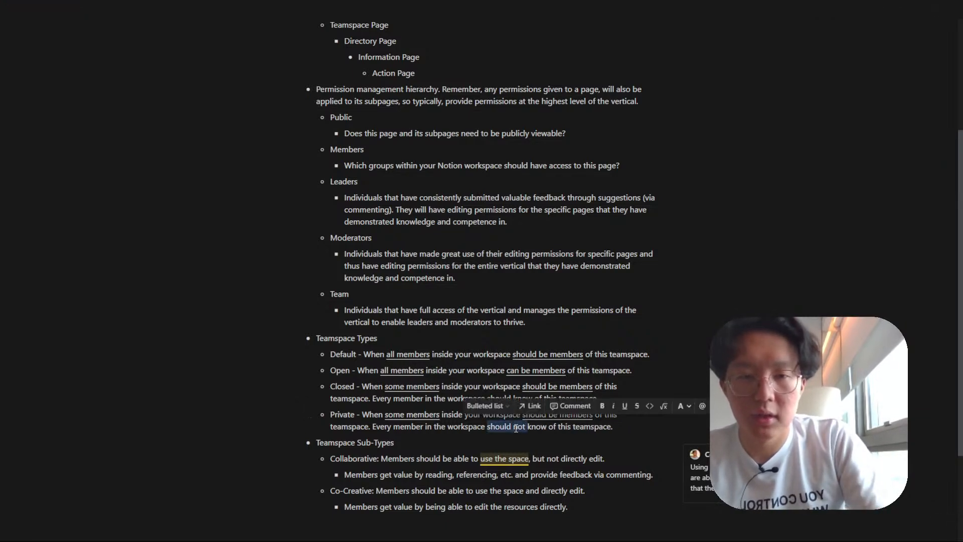
pyautogui.hotkey('ctrl', 'u')
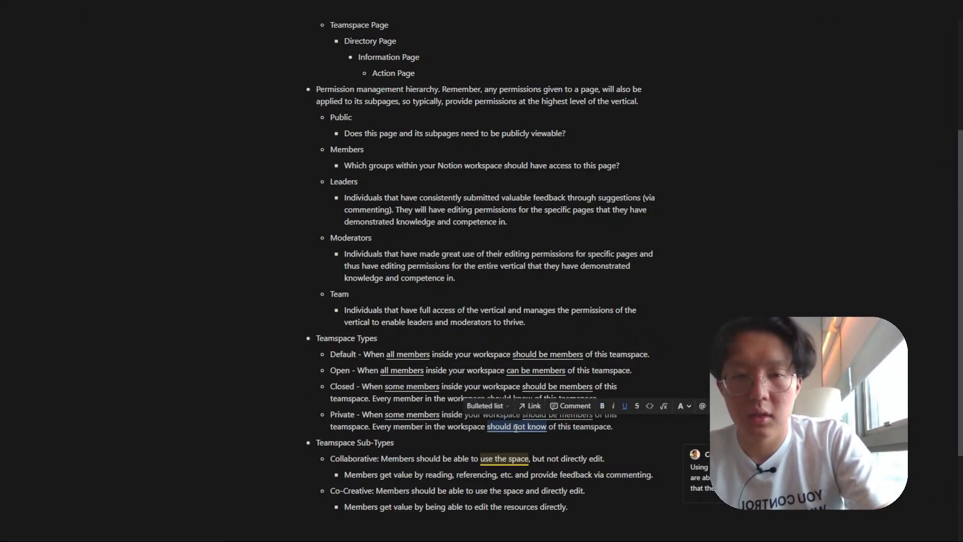
pyautogui.click(516, 427)
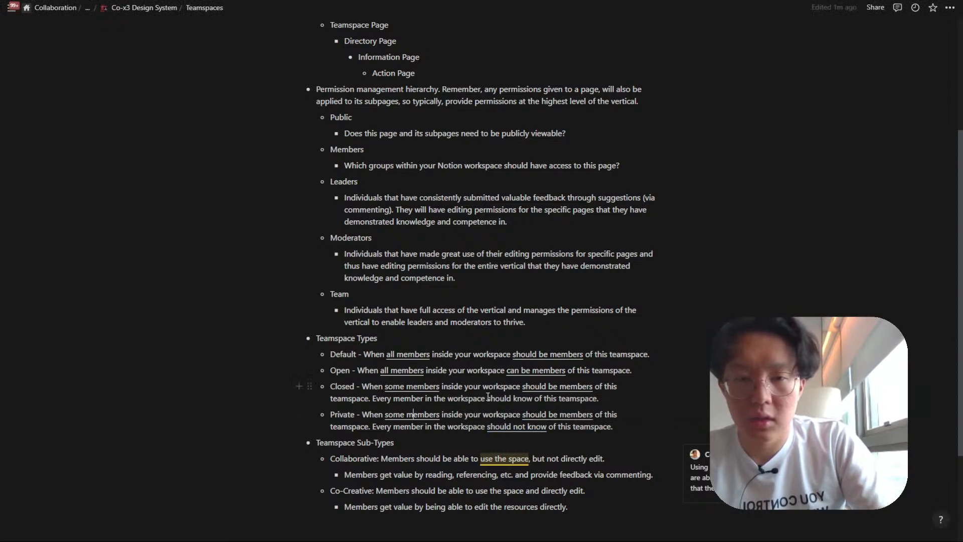
# Underline "should know" in the second sentence of the Closed description.
pyautogui.hotkey('ctrl', 'shift', 'Right')
pyautogui.hotkey('ctrl', 'shift', 'Right')
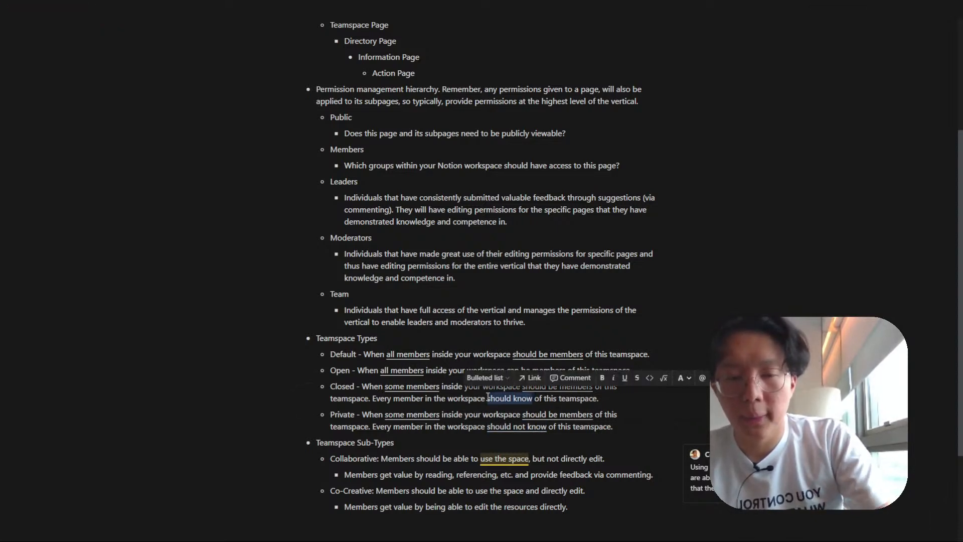
pyautogui.hotkey('ctrl', 'u')
pyautogui.press('Right')
# Bold the teamspace type names "Default", "Open", "Closed" and "Private" at the start of their bullets.
pyautogui.scroll(-1, 476, 334)
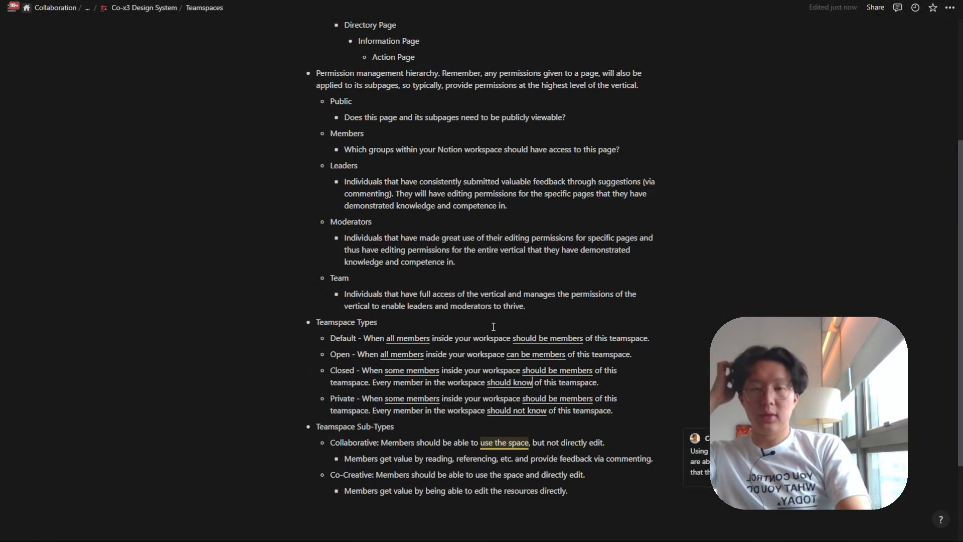
pyautogui.doubleClick(343, 338)
pyautogui.hotkey('ctrl', 'b')
pyautogui.doubleClick(340, 354)
pyautogui.hotkey('ctrl', 'b')
pyautogui.doubleClick(339, 368)
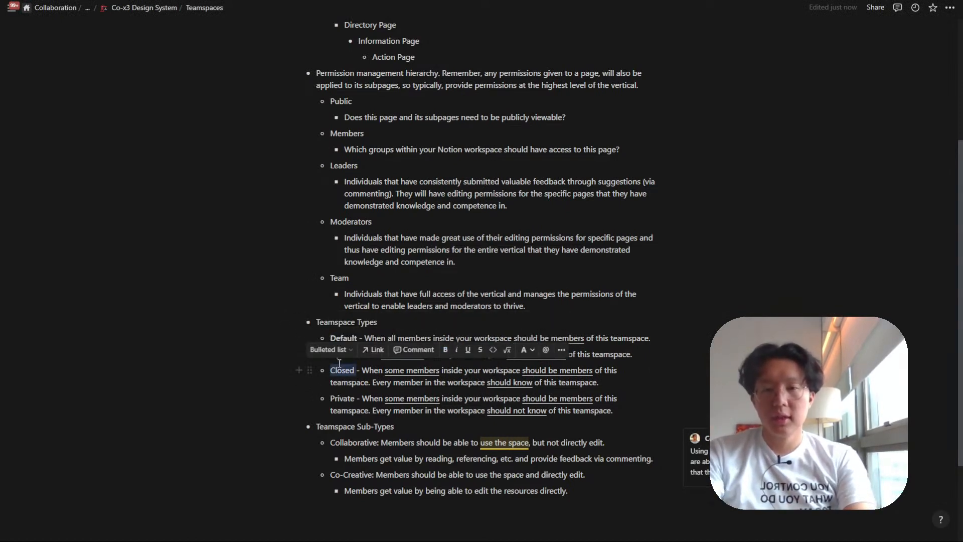
pyautogui.hotkey('ctrl', 'b')
pyautogui.doubleClick(341, 397)
pyautogui.hotkey('ctrl', 'b')
# Replace the dash after "Default" with a colon.
pyautogui.click(368, 336)
pyautogui.press('BackSpace')
pyautogui.press('BackSpace')
pyautogui.write(':')
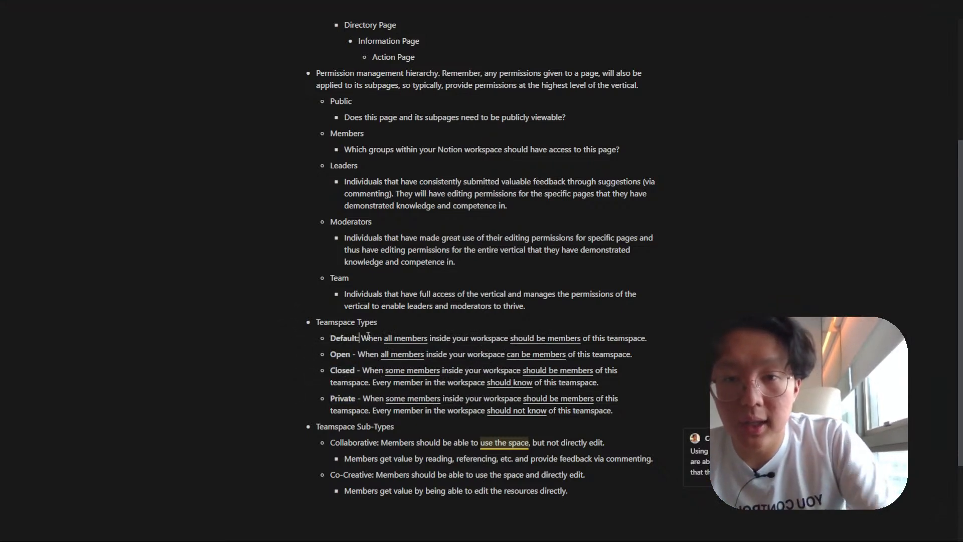
# Replace the dashes after "Open", "Closed" and "Private" with colons in the Teamspace Types list.
pyautogui.press('BackSpace')
pyautogui.press('BackSpace')
pyautogui.write(':')
pyautogui.press('Down')
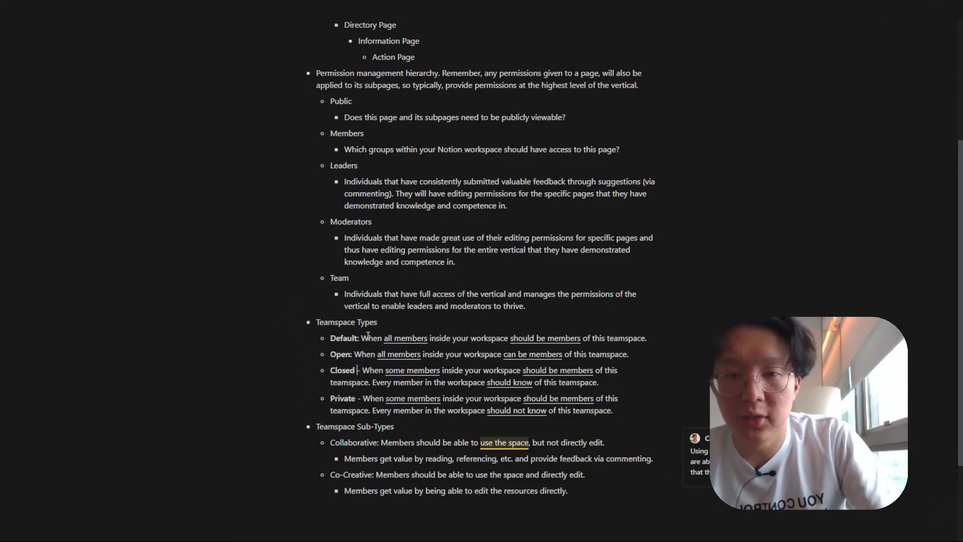
pyautogui.press('BackSpace')
pyautogui.press('BackSpace')
pyautogui.write(':')
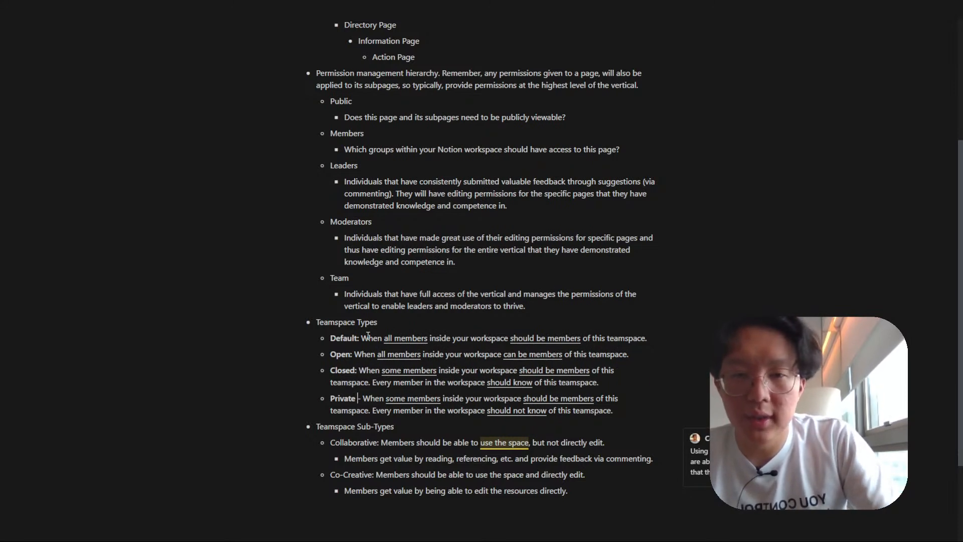
pyautogui.press('BackSpace')
pyautogui.press('BackSpace')
pyautogui.write(':')
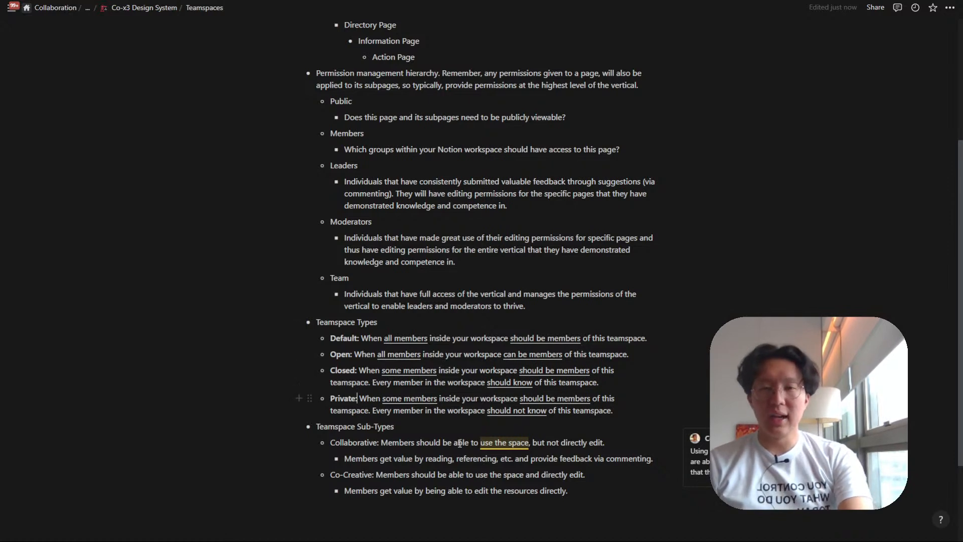
# Bold the label "Collaborative:" at the start of its bullet under Teamspace Sub-Types.
pyautogui.scroll(-1, 441, 429)
pyautogui.moveTo(239, 428); pyautogui.dragTo(369, 468)
pyautogui.click(347, 442)
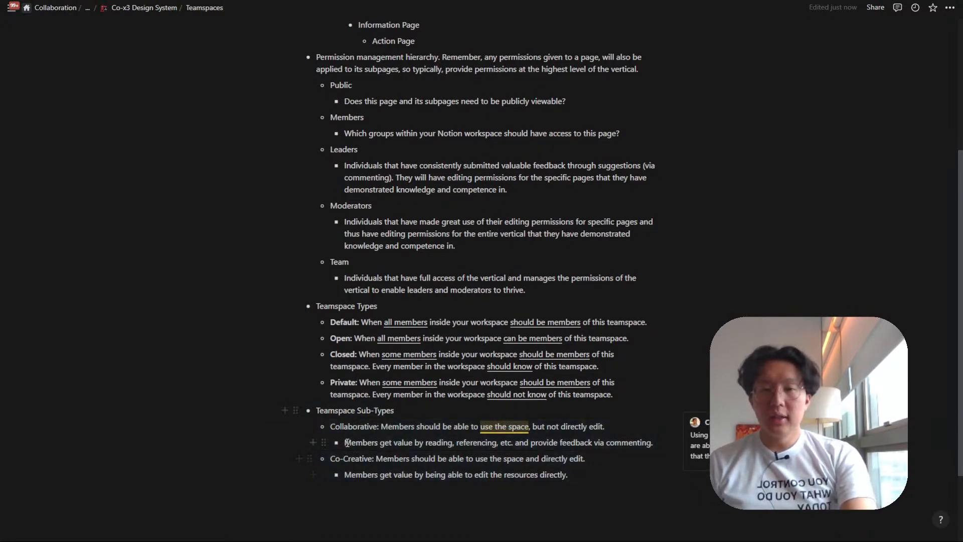
pyautogui.press('Left')
pyautogui.press('Left')
pyautogui.hotkey('shift', 'Home')
pyautogui.hotkey('ctrl', 'b')
# Bold the label "Co-Creative:" at the start of its bullet under Teamspace Sub-Types.
pyautogui.press('Down')
pyautogui.press('Down')
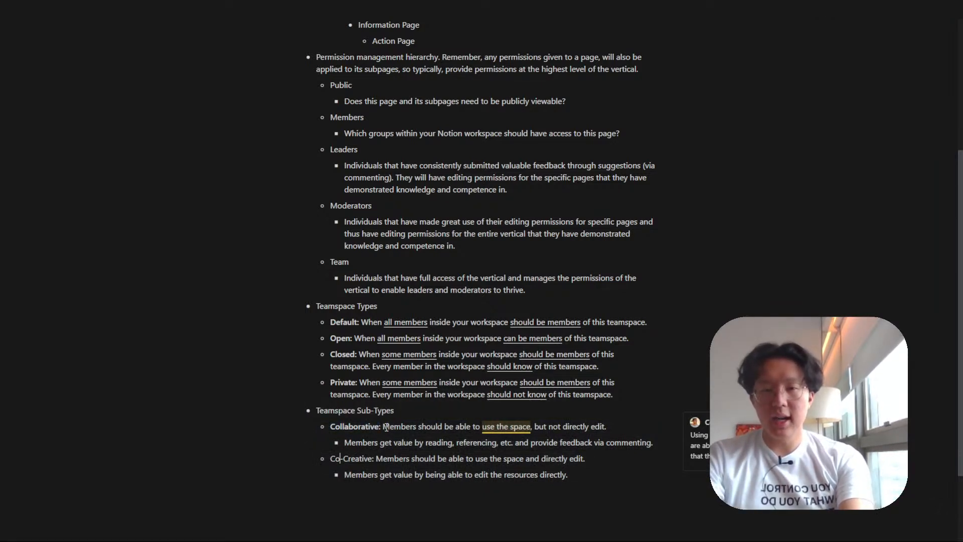
pyautogui.hotkey('ctrl', 'shift', 'Right')
pyautogui.hotkey('ctrl', 'shift', 'Right')
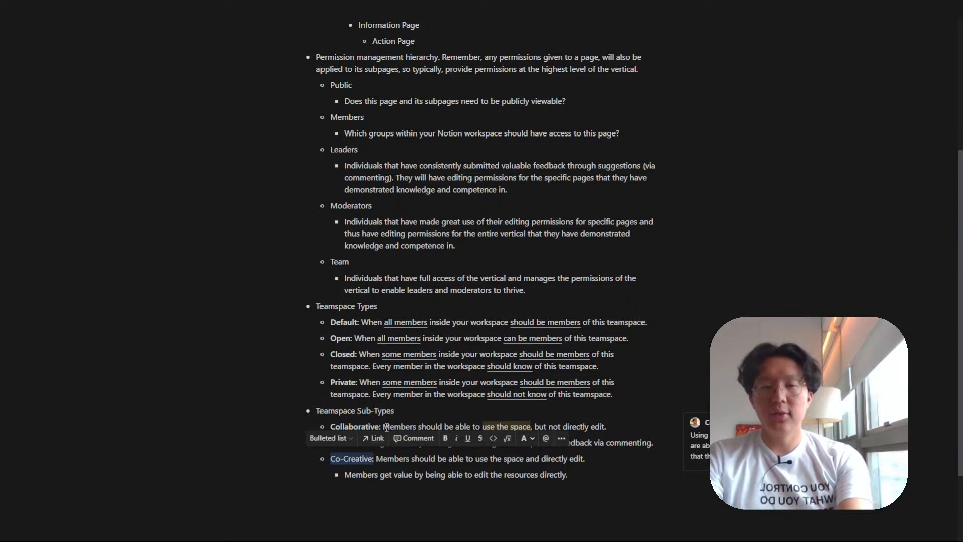
pyautogui.hotkey('ctrl', 'b')
pyautogui.press('Right')
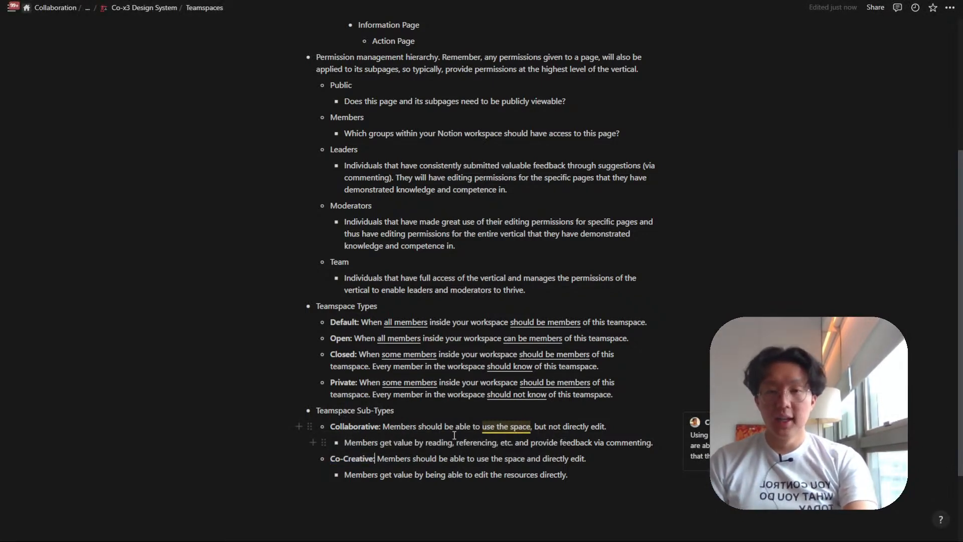
# Add a second sub-bullet under Collaborative: "Leaders / Moderators can get value by directly editing the relevant resources.".
pyautogui.scroll(-1, 454, 435)
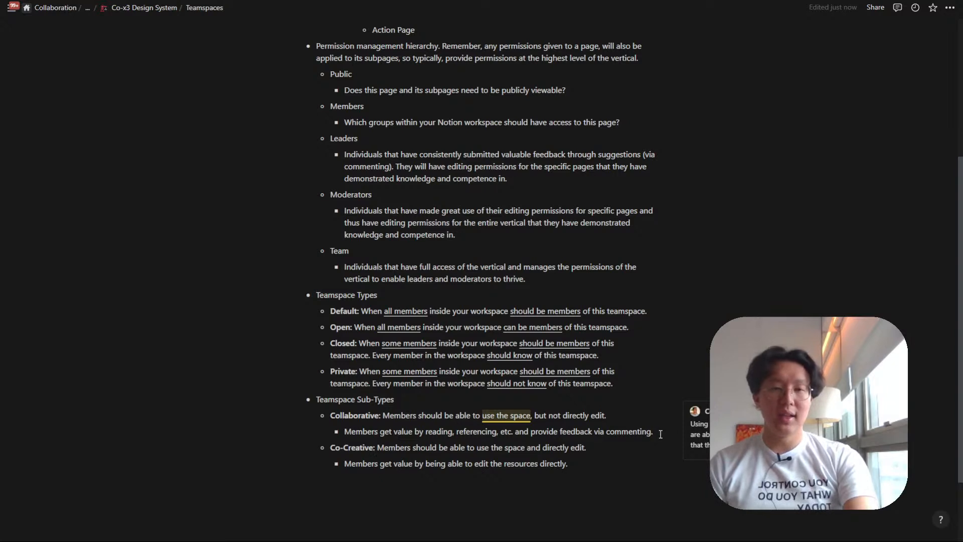
pyautogui.press('Return')
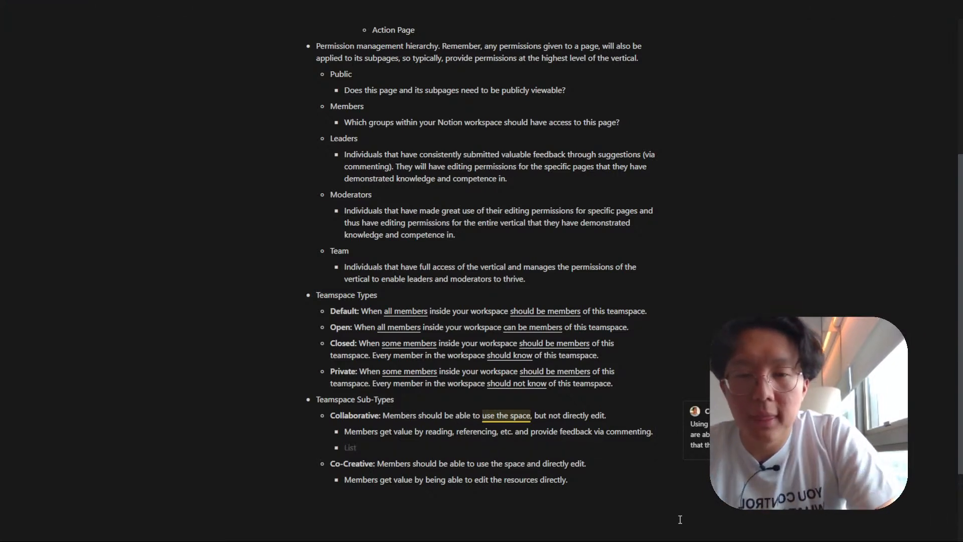
pyautogui.write('Leaders / Moderators can get value by directly editing the')
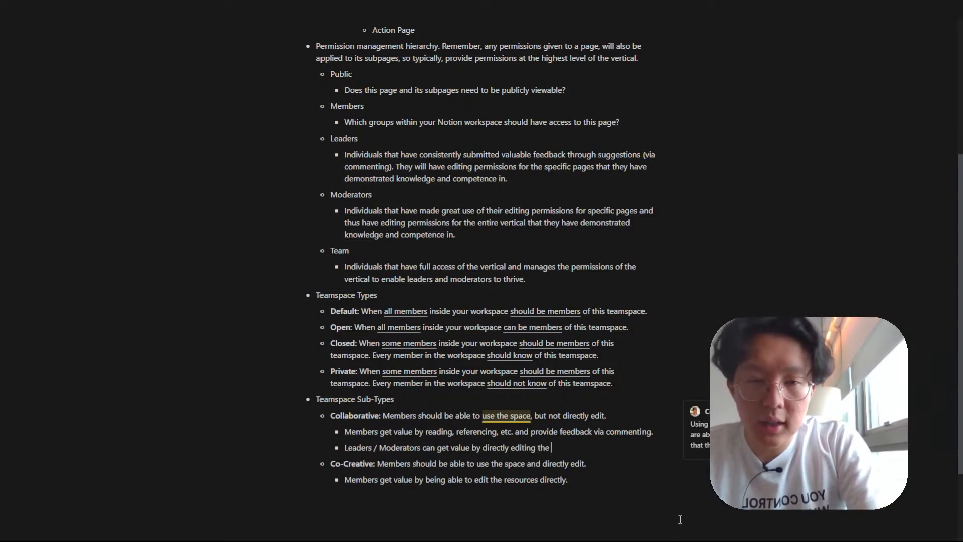
pyautogui.write(' relevant resources.')
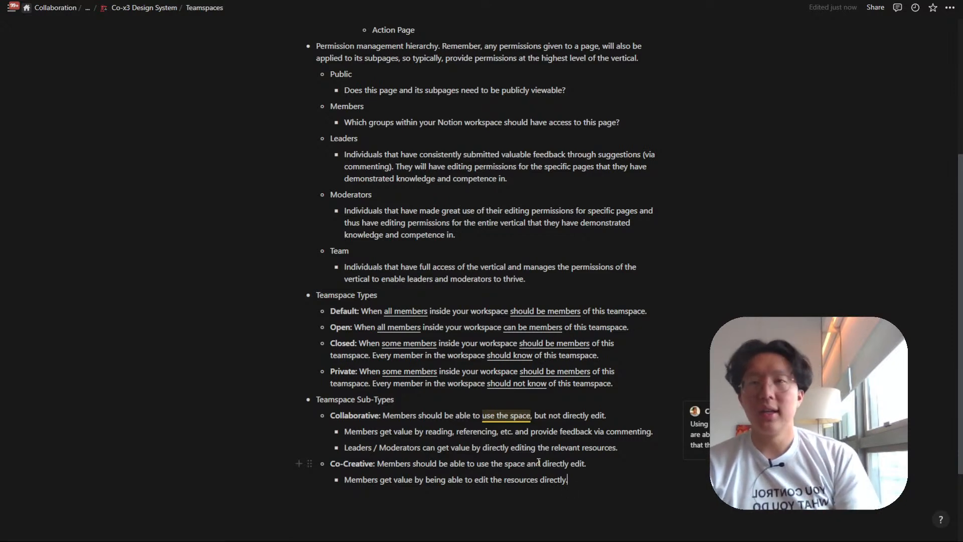
# Extend the Co-Creative description so it ends with "directly edit action pages and/or database contents.".
pyautogui.scroll(-1, 427, 306)
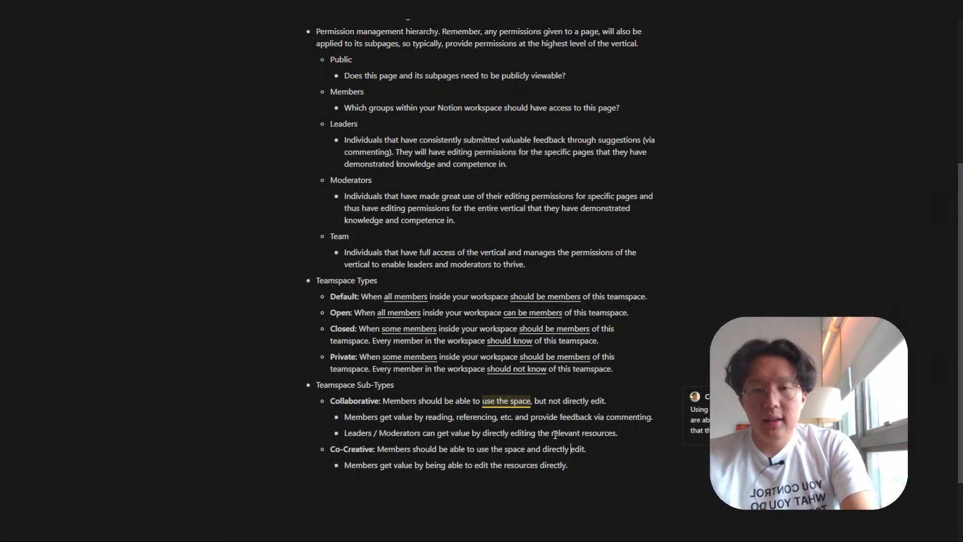
pyautogui.write('database contents')
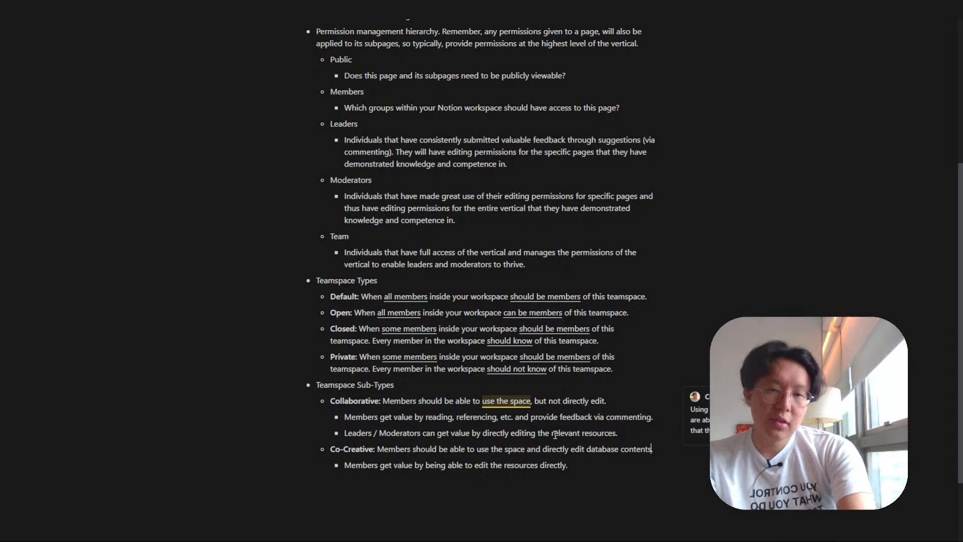
pyautogui.hotkey('ctrl', 'Left')
pyautogui.hotkey('ctrl', 'Left')
pyautogui.write('page')
pyautogui.press('Left')
pyautogui.write('s and/or')
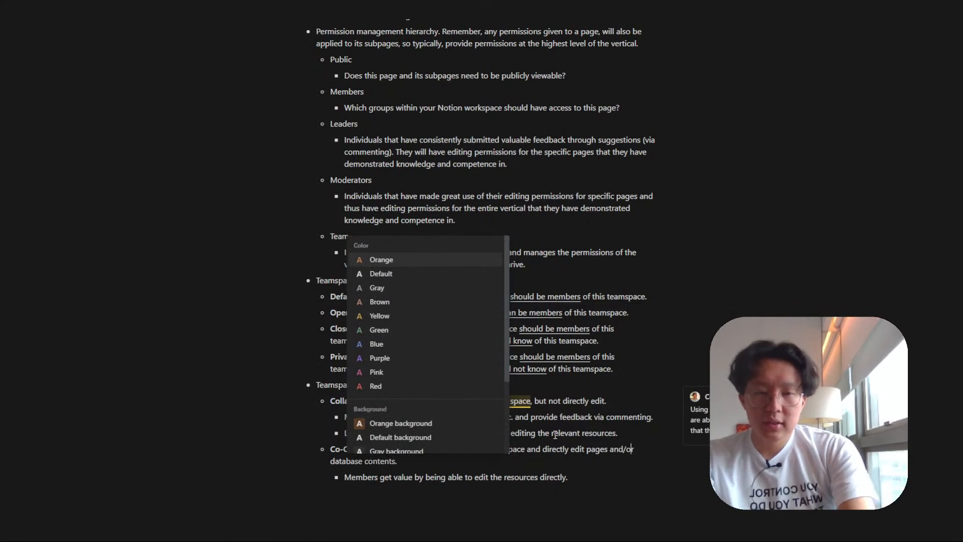
pyautogui.press('Down')
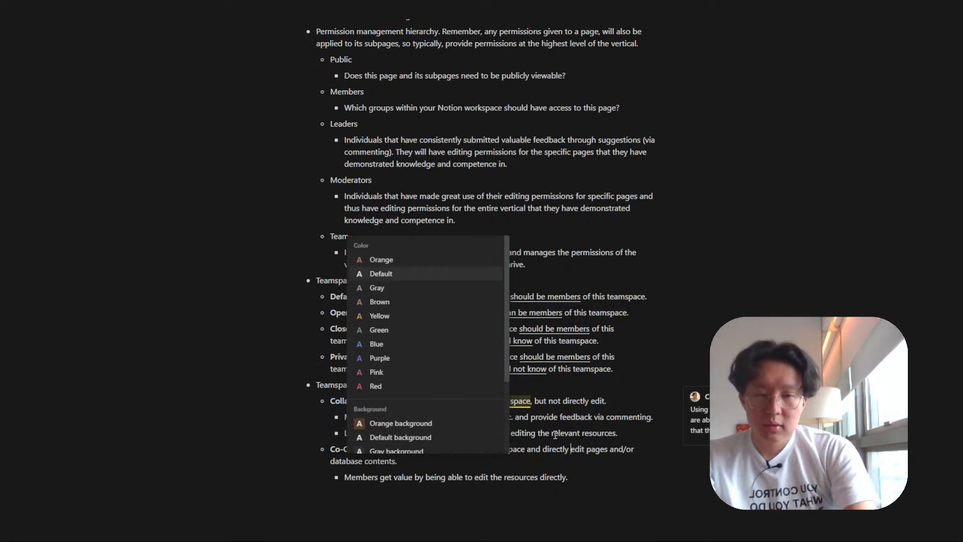
pyautogui.press('Escape')
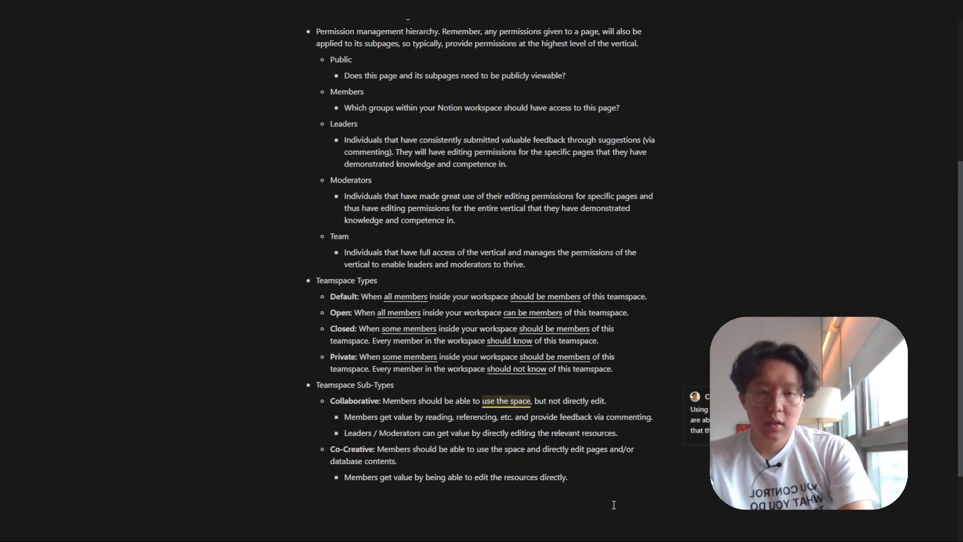
pyautogui.write('action')
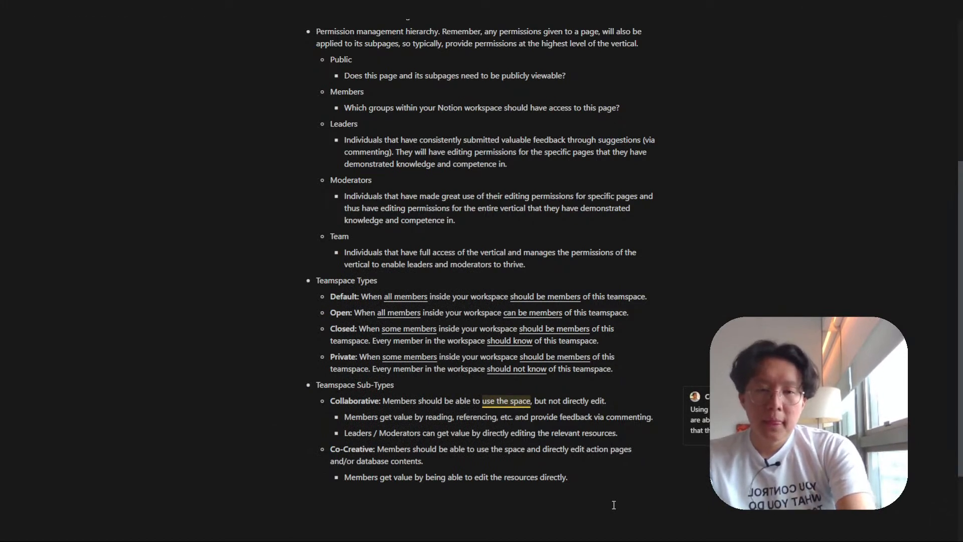
pyautogui.press('Down')
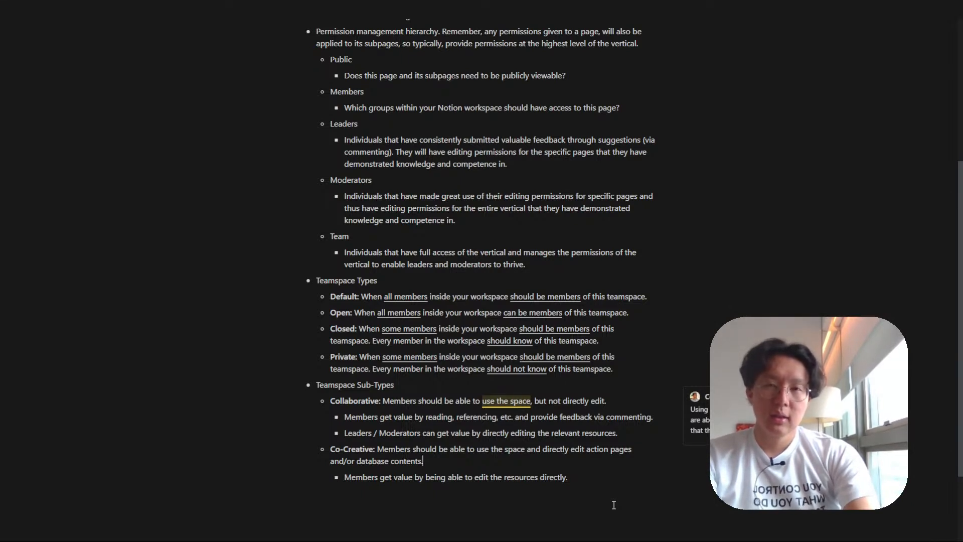
# Set the teamspace members' permission for the Co-Creation teamspace to "Can comment" and close its settings.
pyautogui.moveTo(5, 286)
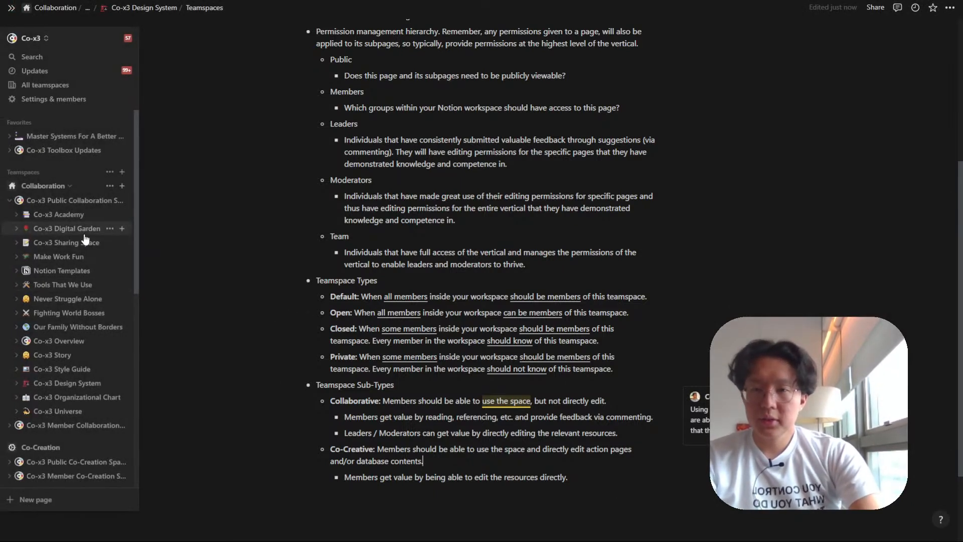
pyautogui.scroll(-2, 68, 370)
pyautogui.click(110, 403)
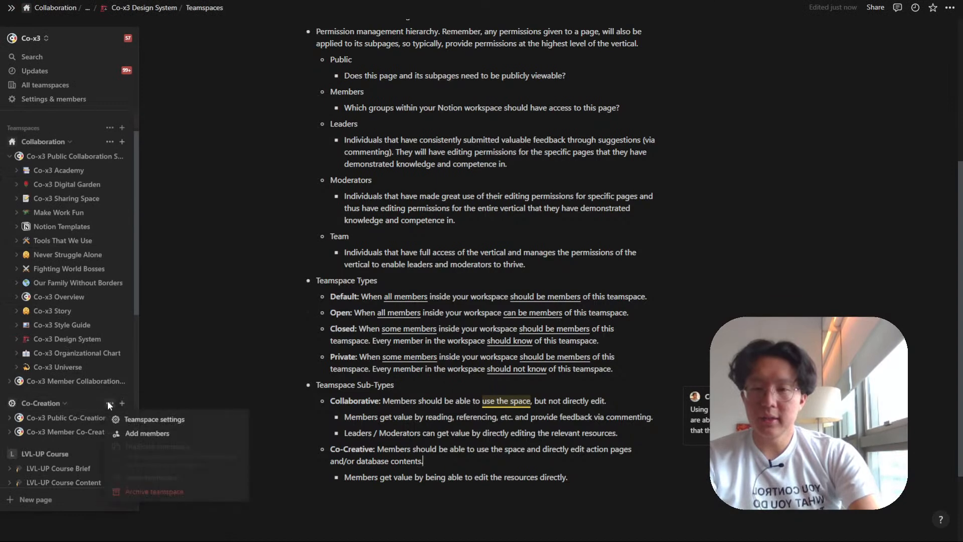
pyautogui.click(150, 419)
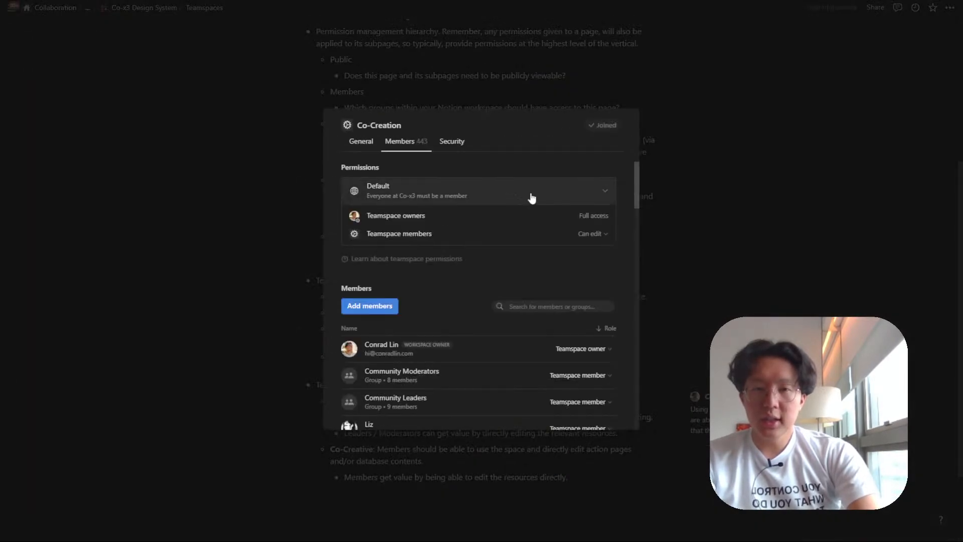
pyautogui.click(587, 234)
pyautogui.click(600, 300)
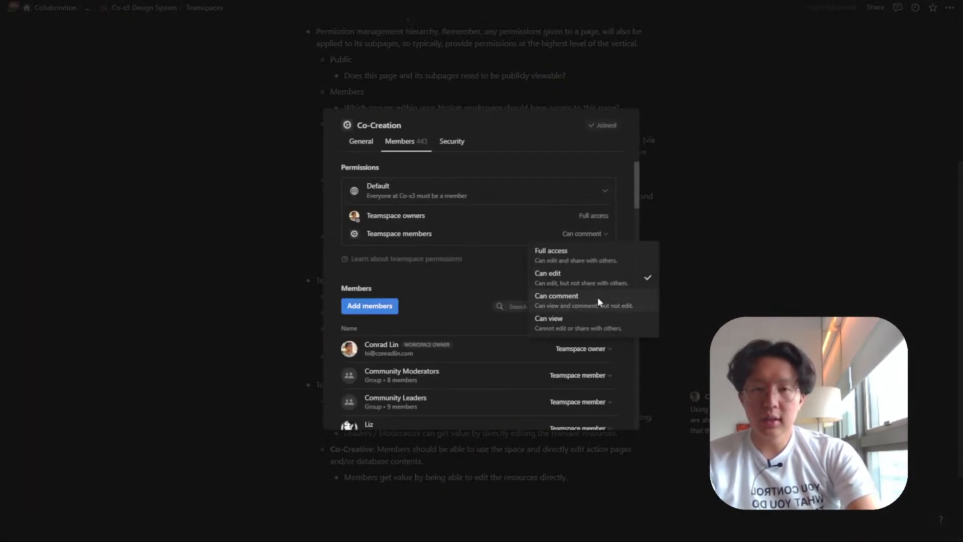
pyautogui.click(672, 270)
pyautogui.scroll(-1, 516, 451)
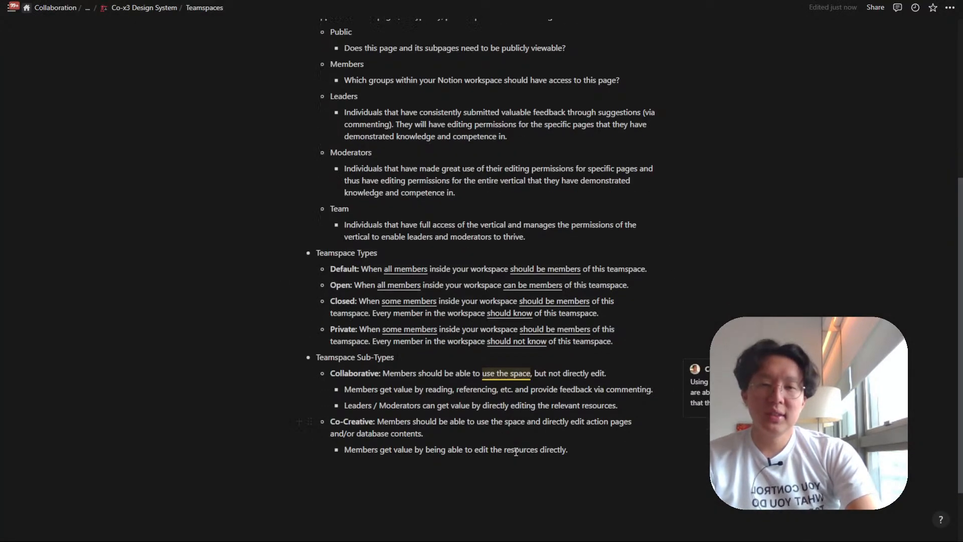
# Add a second sub-bullet under Co-Creative containing a copy of Collaborative's "Leaders / Moderators" sentence.
pyautogui.click(520, 433)
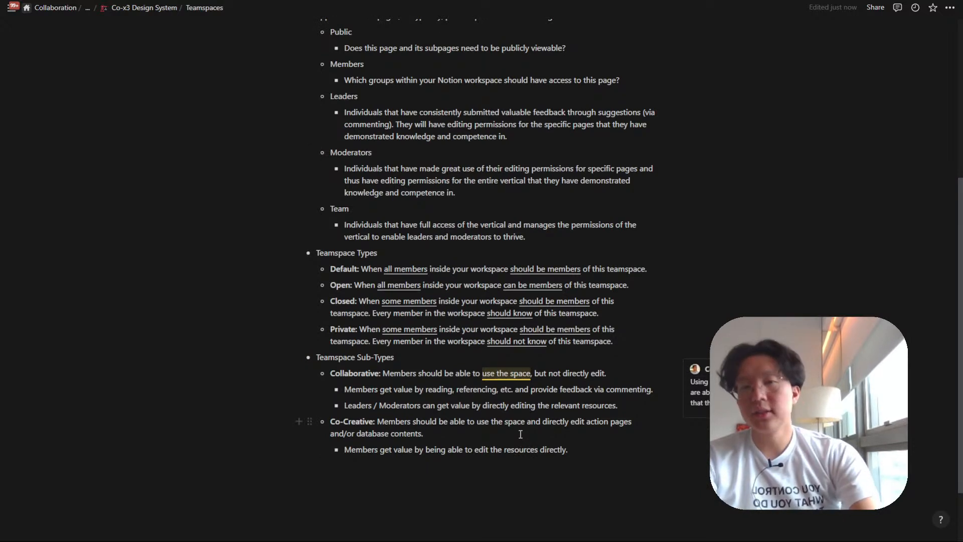
pyautogui.click(582, 446)
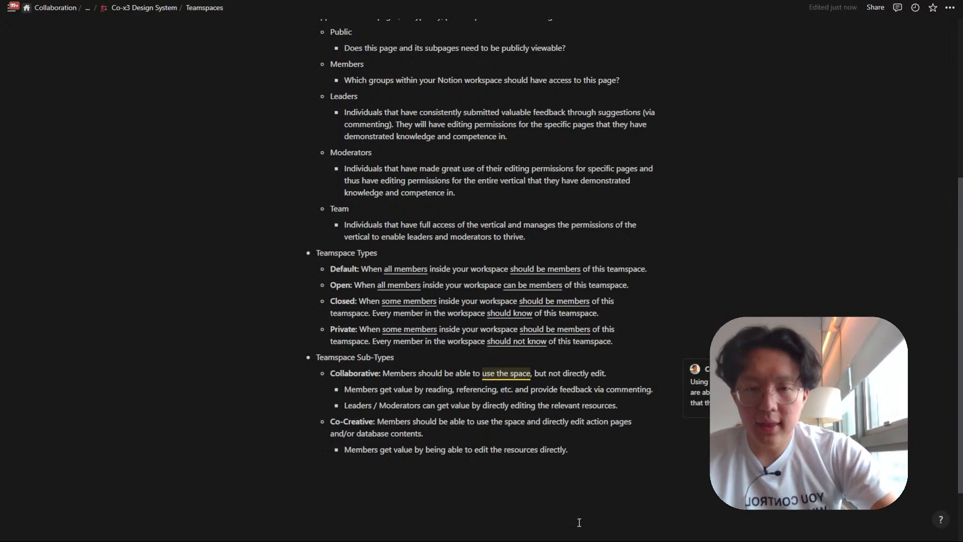
pyautogui.press('Return')
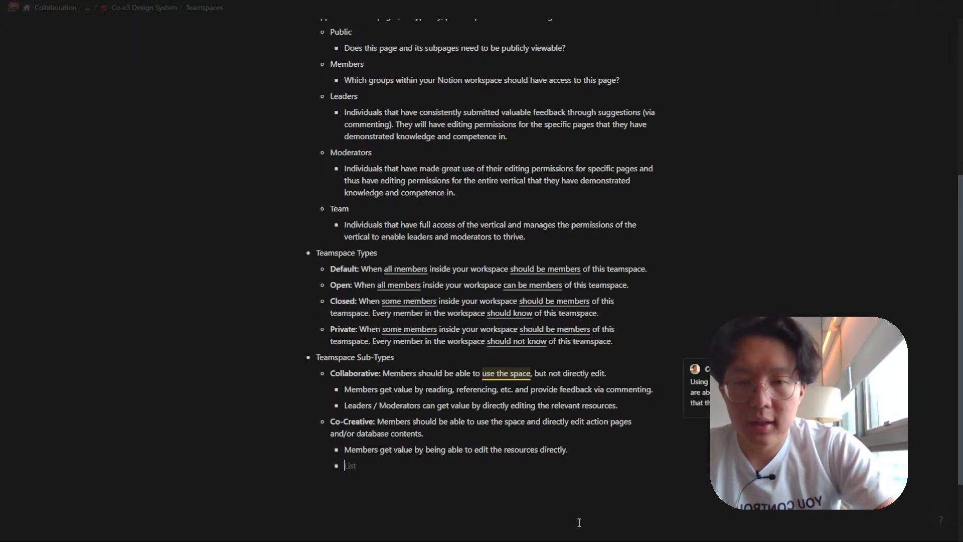
pyautogui.scroll(1, 482, 407)
pyautogui.tripleClick(482, 409)
pyautogui.hotkey('ctrl', 'c')
pyautogui.click(448, 475)
pyautogui.hotkey('ctrl', 'v')
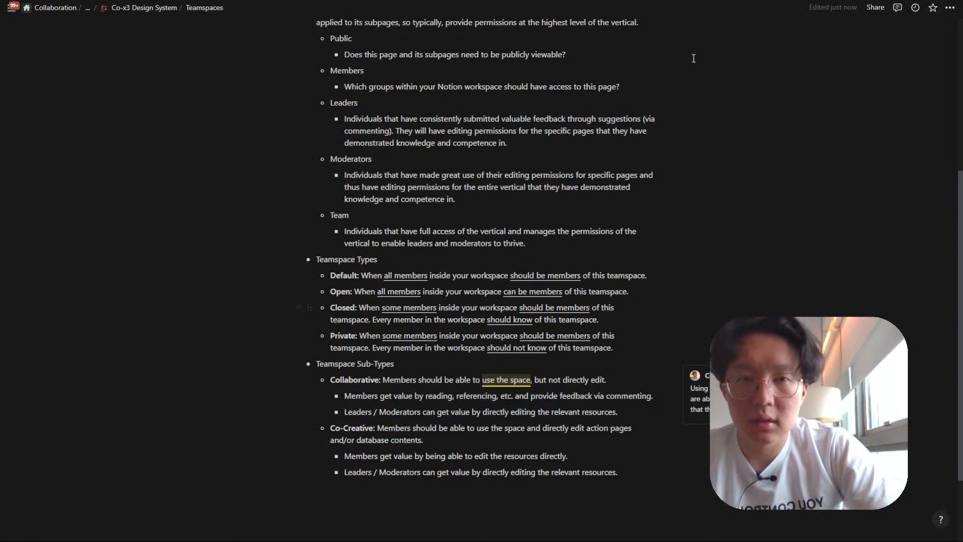
# Extend the Members question to end with "this page, and what kind of permissions do they need to be effective?".
pyautogui.click(647, 86)
pyautogui.write('What')
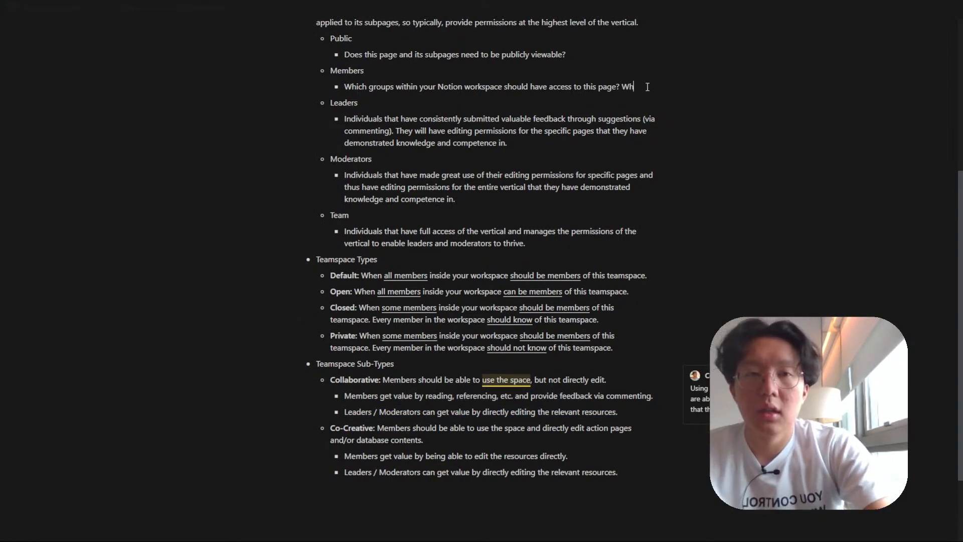
pyautogui.press('BackSpace')
pyautogui.press('BackSpace')
pyautogui.press('BackSpace')
pyautogui.press('BackSpace')
pyautogui.press('BackSpace')
pyautogui.press('BackSpace')
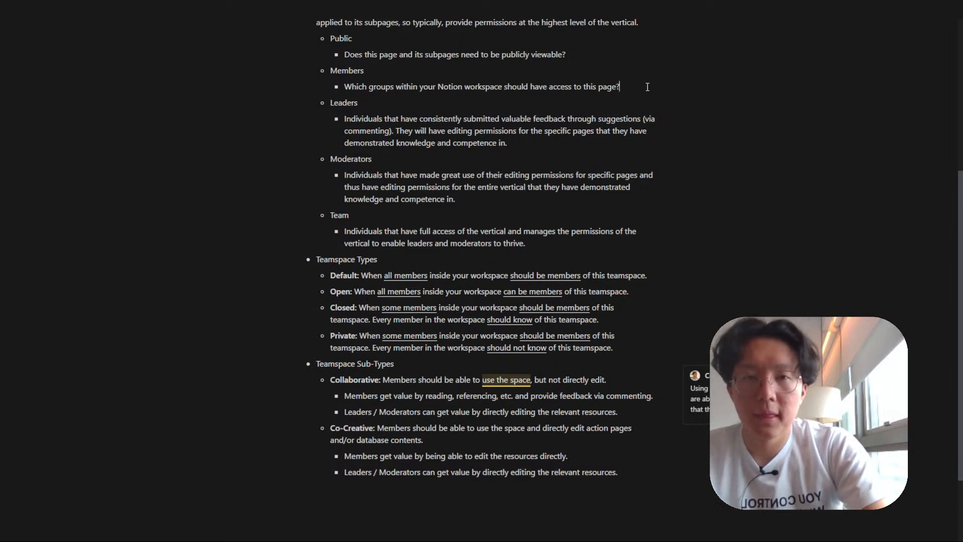
pyautogui.write('and ')
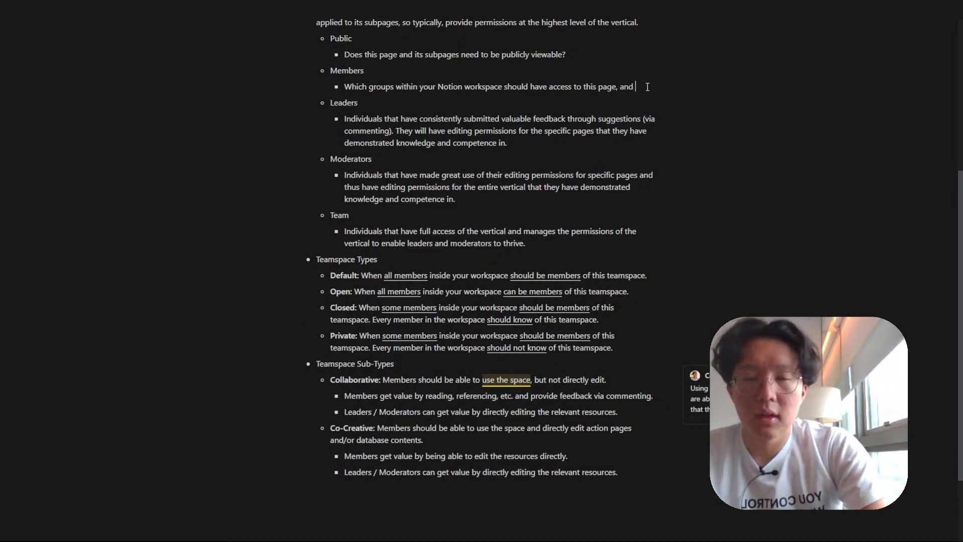
pyautogui.write('what kind of p')
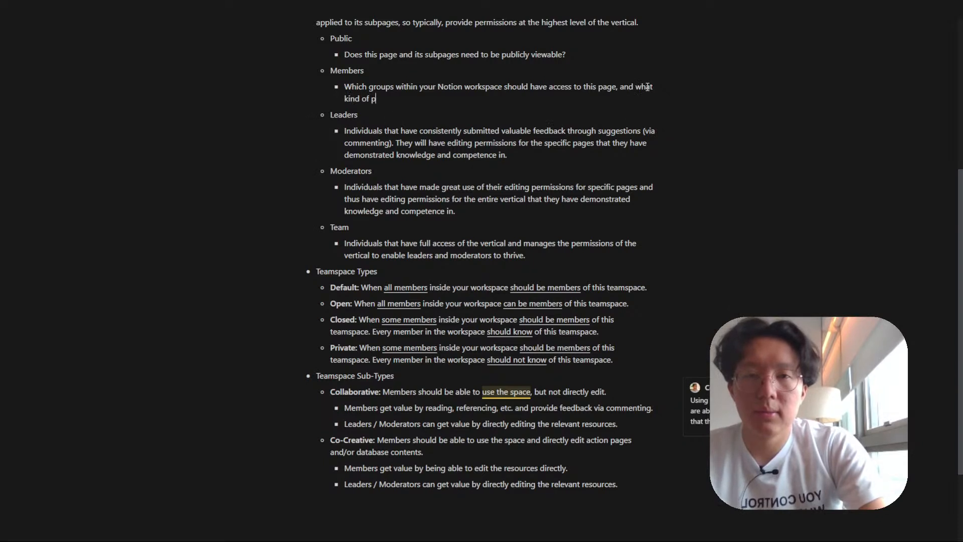
pyautogui.write('ermissions do they nee')
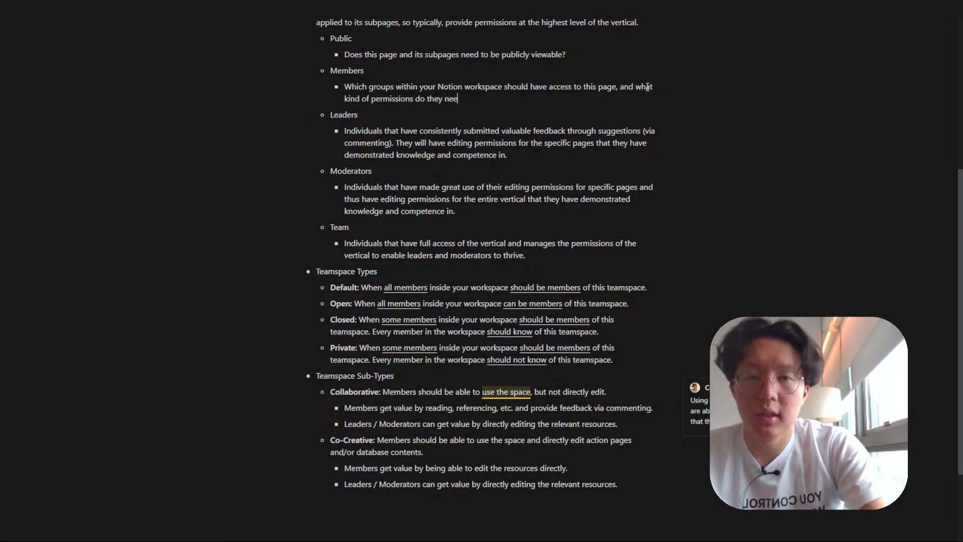
pyautogui.write('d to be effective?')
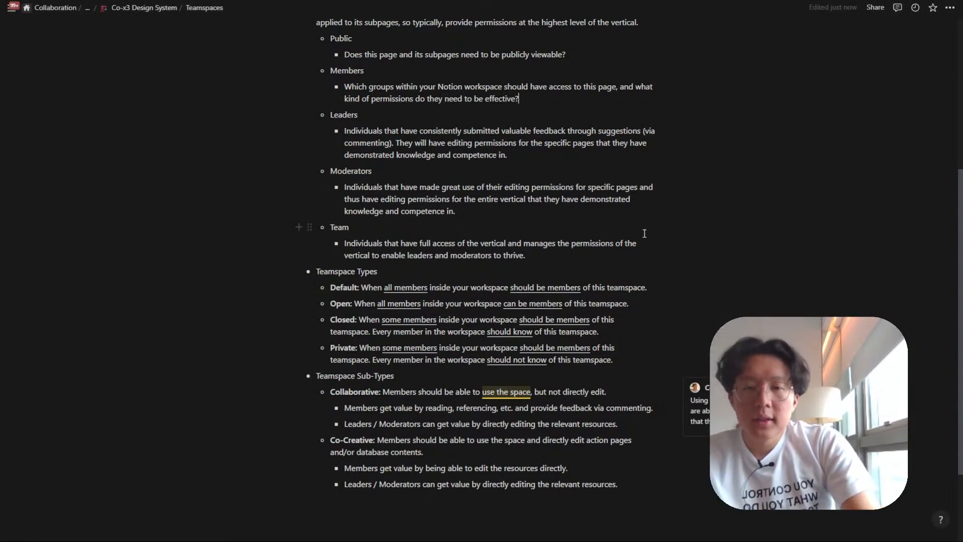
pyautogui.scroll(-1, 644, 233)
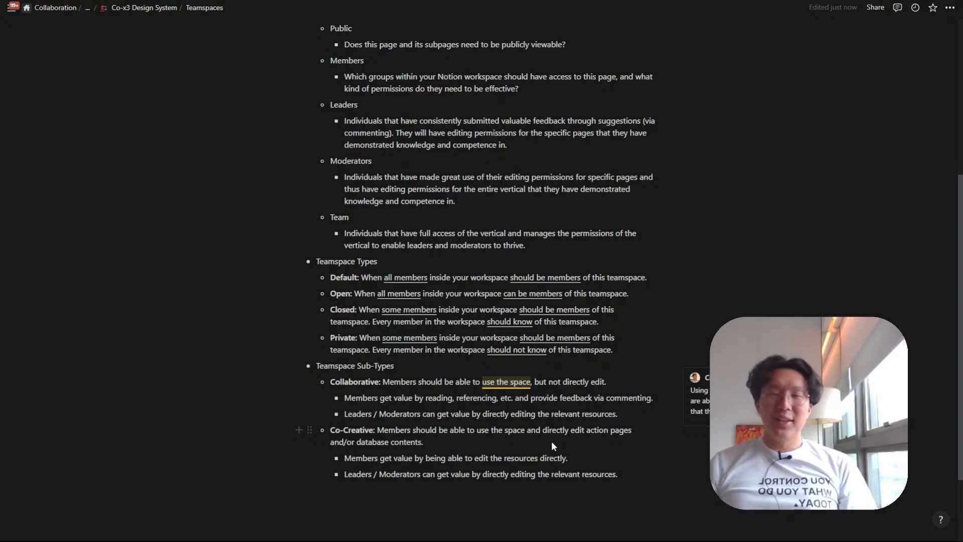
pyautogui.click(551, 441)
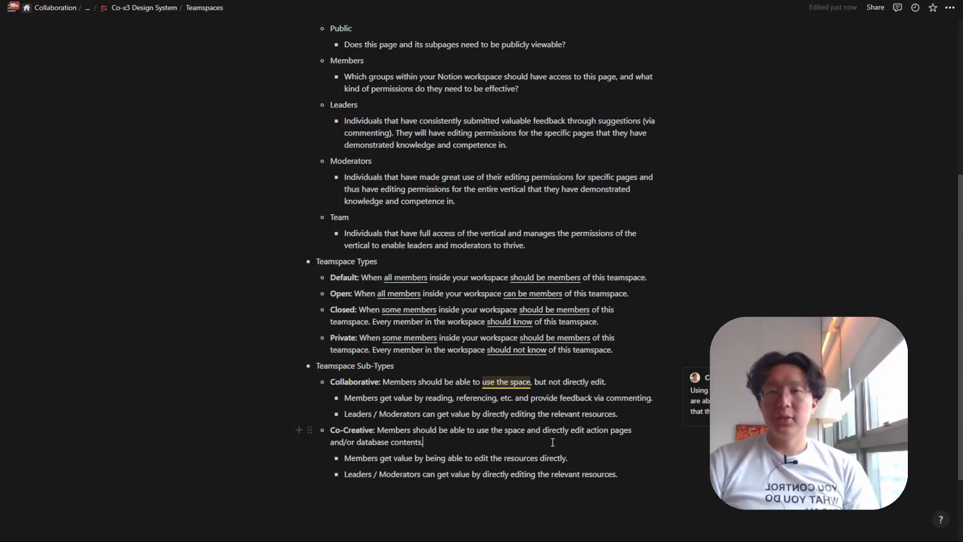
# Copy the Teamspaces page's public web link from its sharing settings.
pyautogui.scroll(5, 521, 372)
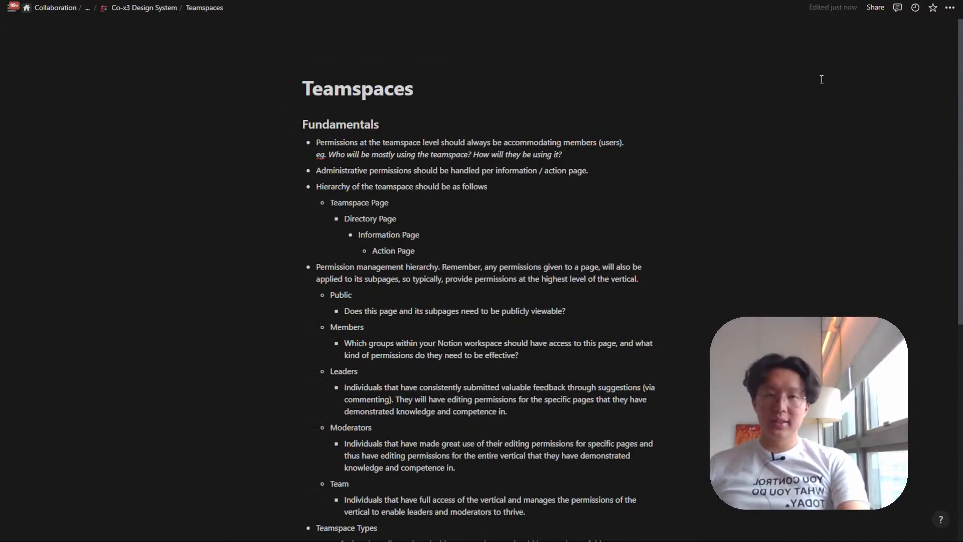
pyautogui.scroll(-7, 820, 79)
pyautogui.scroll(7, 820, 80)
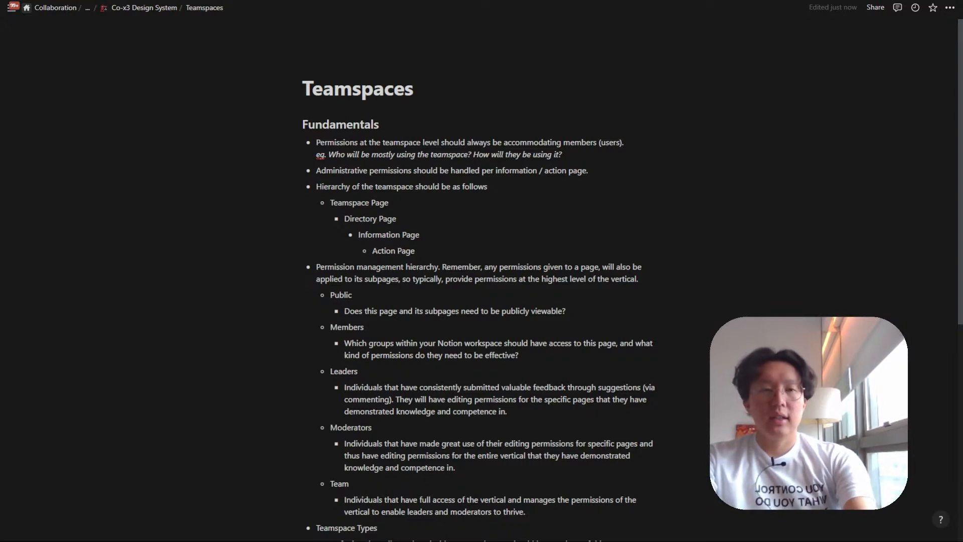
pyautogui.click(875, 7)
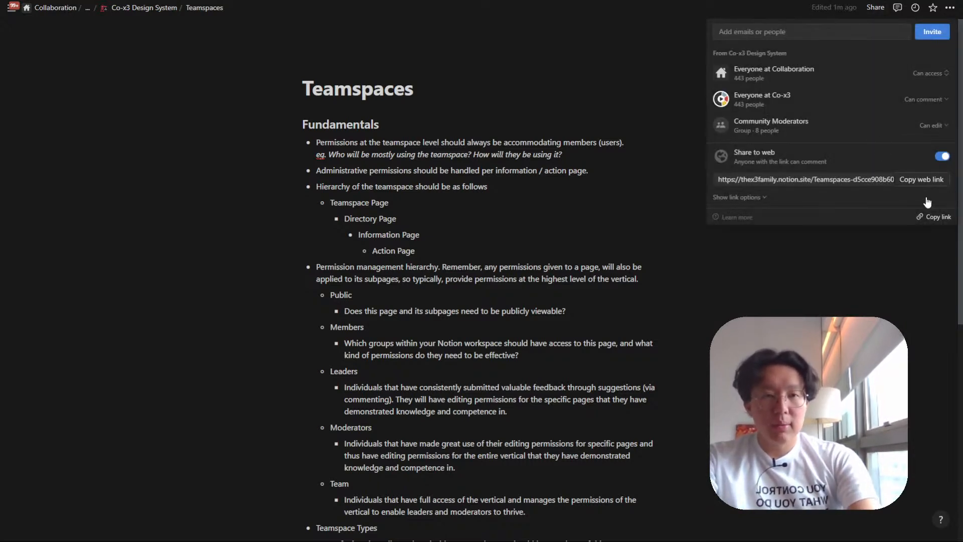
pyautogui.click(937, 186)
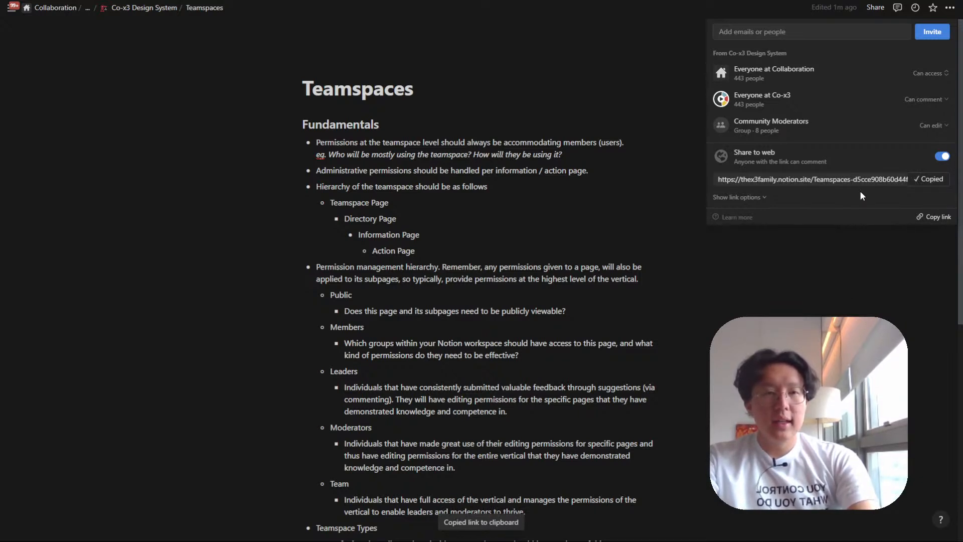
# Open the System Architecture page and examine the page types and role permissions in its Co-x3 Workspace table.
pyautogui.click(494, 185)
pyautogui.scroll(-7, 495, 185)
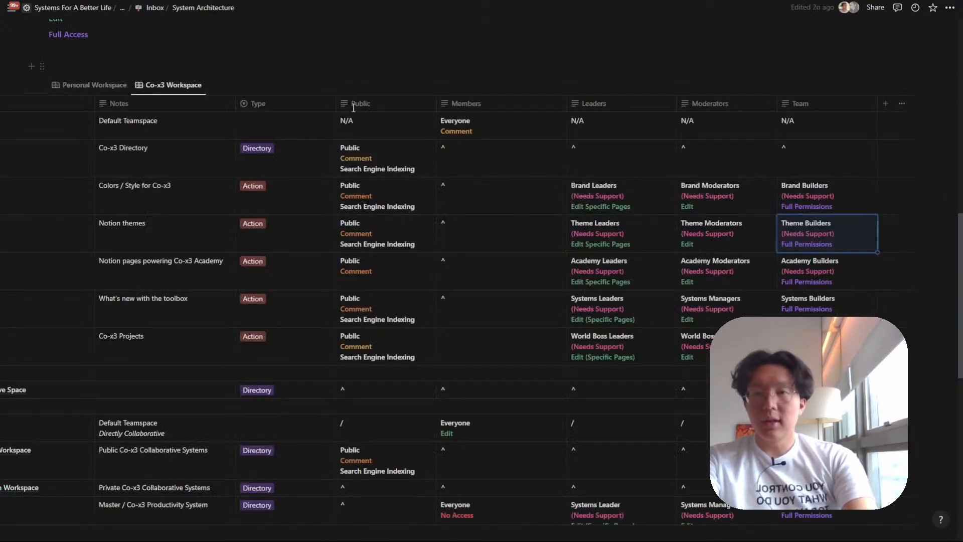
pyautogui.scroll(-1, 341, 145)
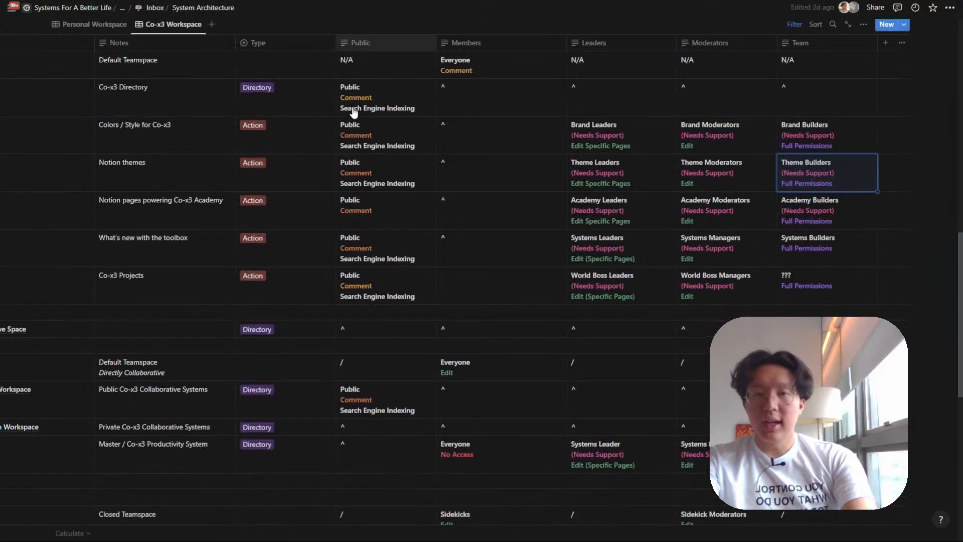
pyautogui.hscroll(-4, 341, 146)
pyautogui.scroll(-6, 341, 146)
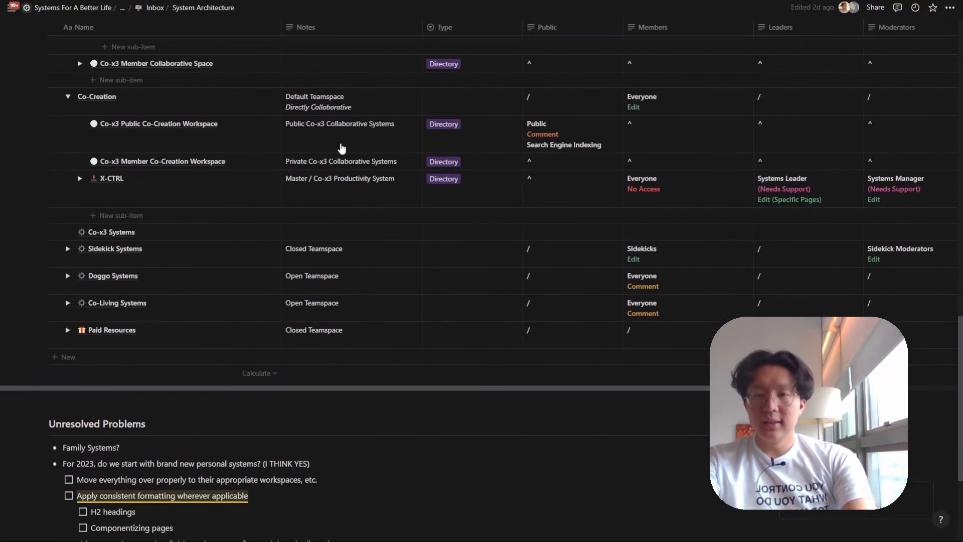
pyautogui.scroll(1, 341, 148)
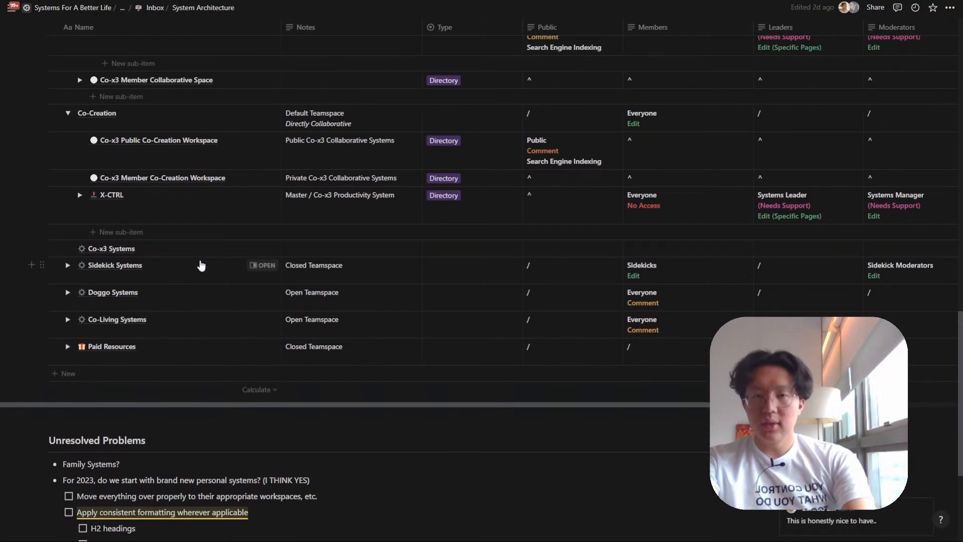
pyautogui.scroll(1, 200, 265)
pyautogui.scroll(9, 200, 265)
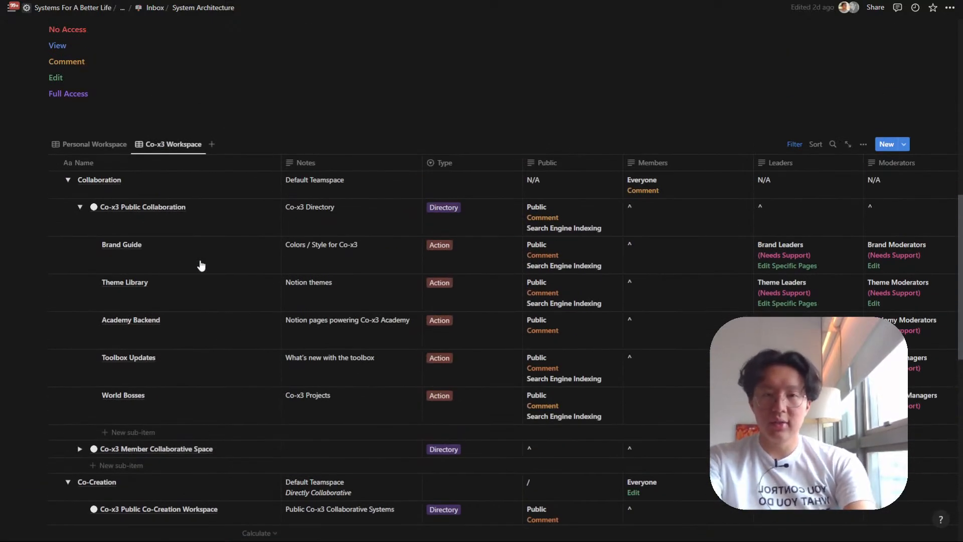
pyautogui.hscroll(1, 200, 264)
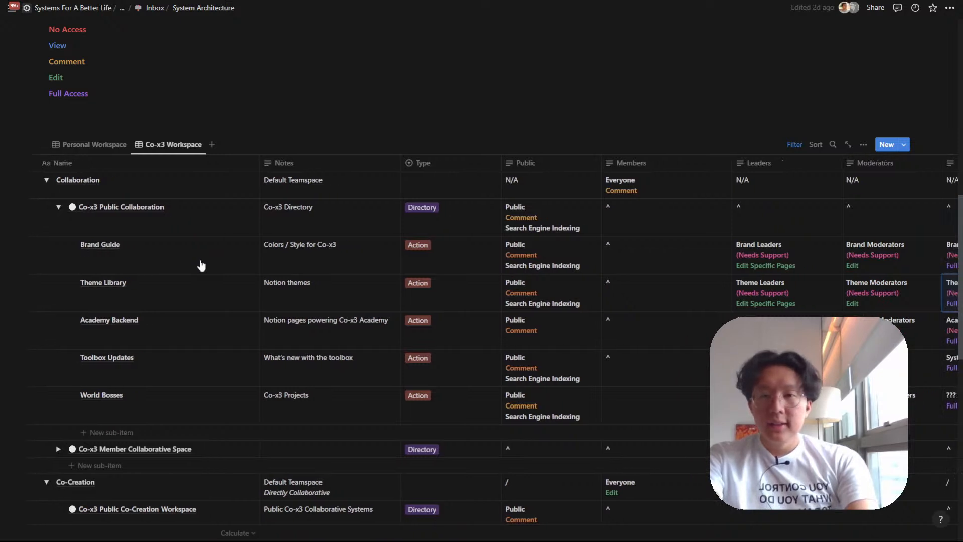
pyautogui.hscroll(-1, 201, 265)
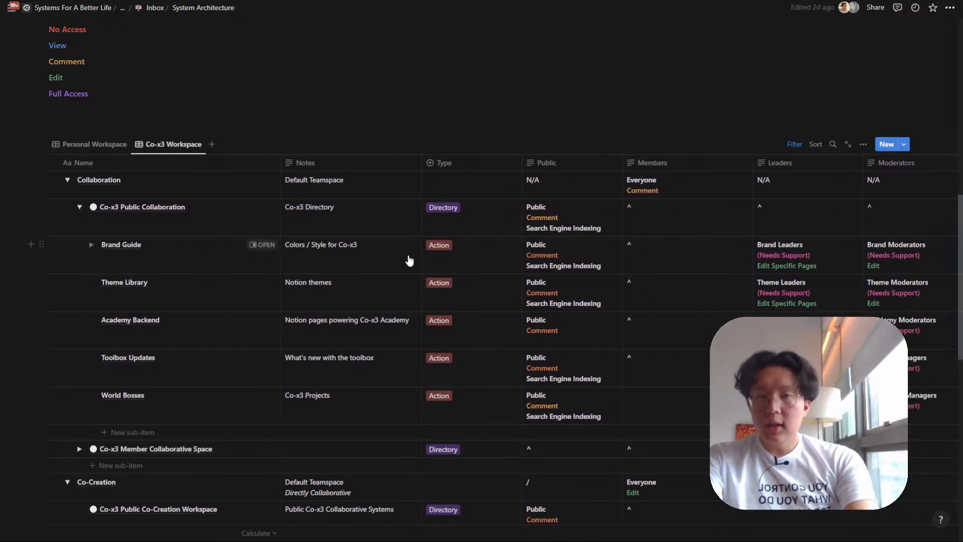
# Set the Type to Information for Brand Guide, Theme Library, Academy Backend, Toolbox Updates and World Bosses.
pyautogui.click(452, 258)
pyautogui.click(468, 288)
pyautogui.moveTo(470, 260); pyautogui.dragTo(486, 389)
pyautogui.hotkey('ctrl', 'v')
# Examine the Co-Creation rows of the Co-x3 Workspace table, including the sub-items of X-CTRL, and collapse them again.
pyautogui.scroll(-3, 487, 393)
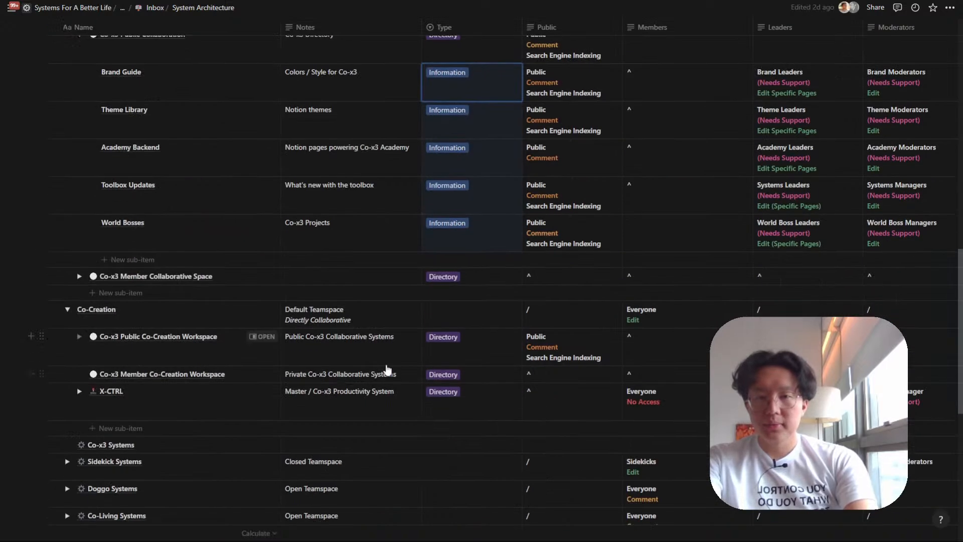
pyautogui.click(80, 391)
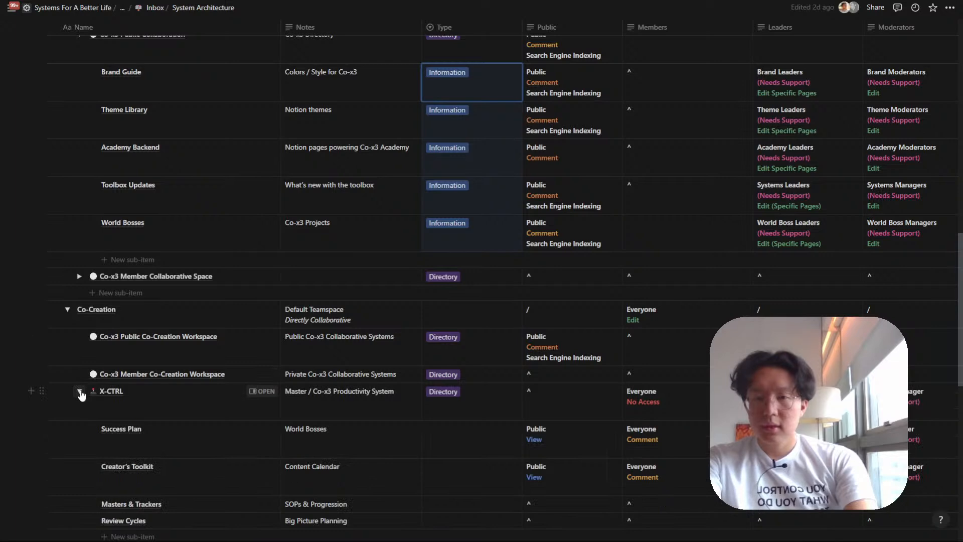
pyautogui.scroll(-2, 115, 391)
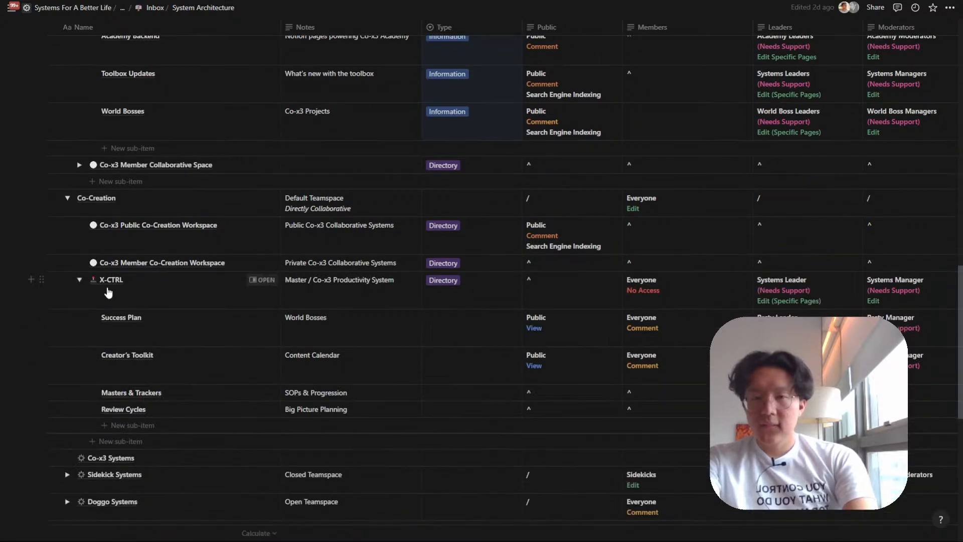
pyautogui.click(80, 279)
pyautogui.scroll(1, 175, 294)
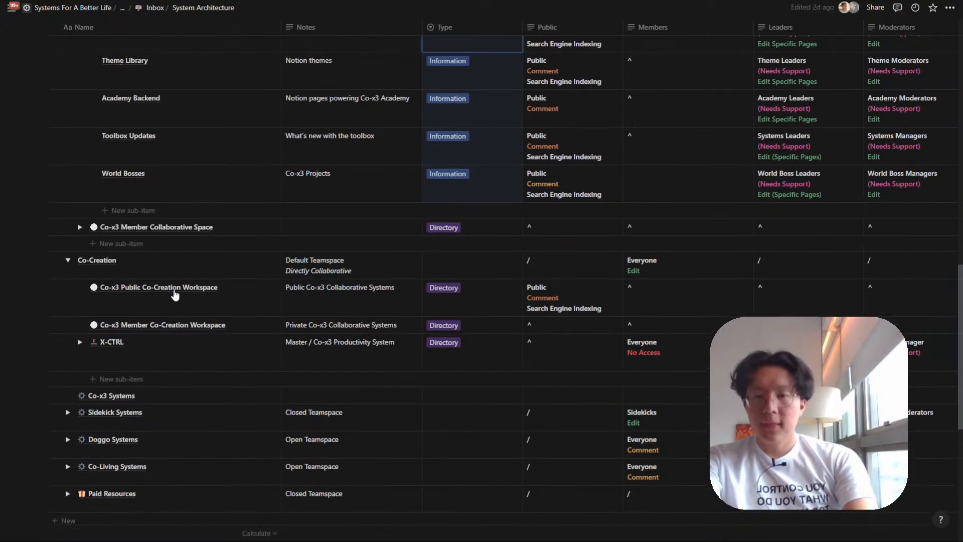
pyautogui.scroll(4, 174, 295)
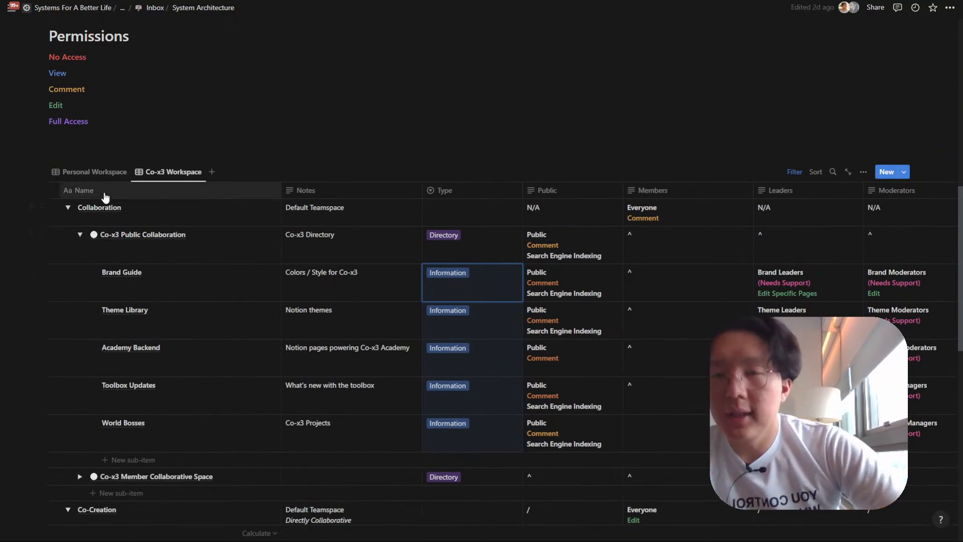
pyautogui.scroll(-1, 105, 193)
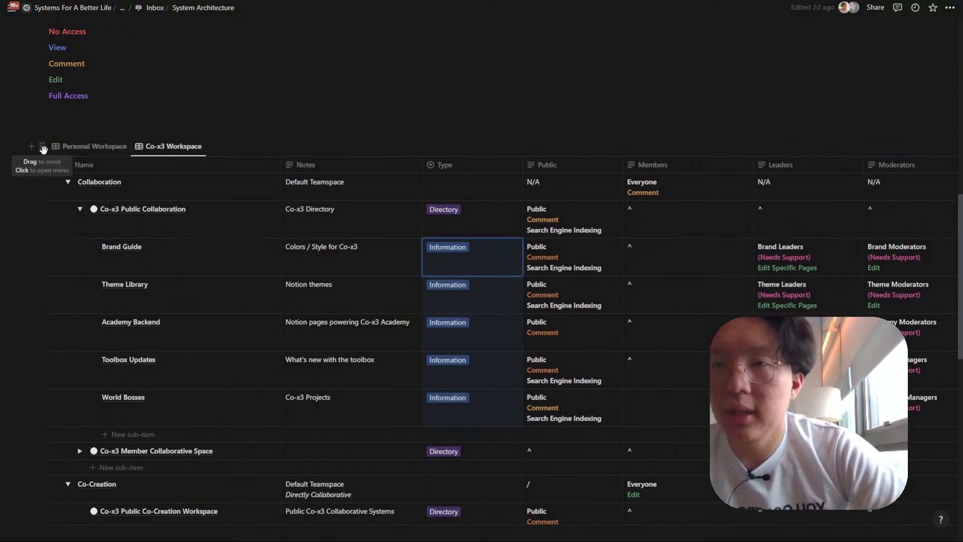
# Copy the System Architecture workspace database and paste it at the end of the Teamspaces page, below the Co-Creative bullets.
pyautogui.click(43, 147)
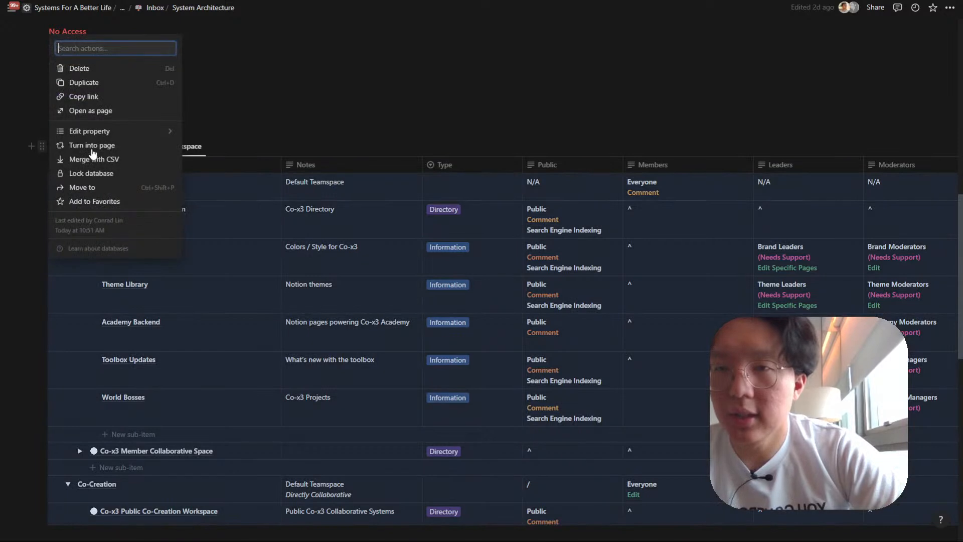
pyautogui.click(255, 203)
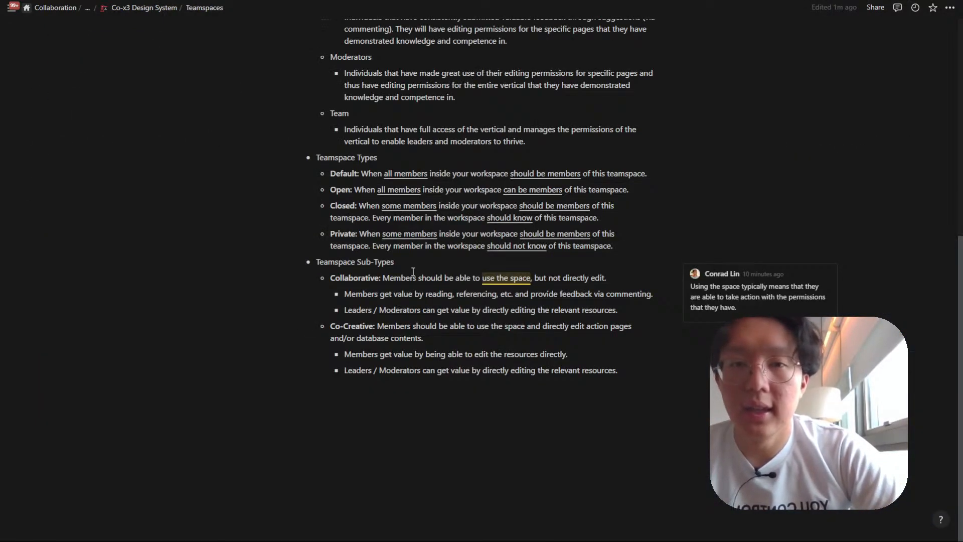
pyautogui.click(381, 414)
pyautogui.press('BackSpace')
pyautogui.press('BackSpace')
pyautogui.press('Return')
pyautogui.hotkey('ctrl', 'v')
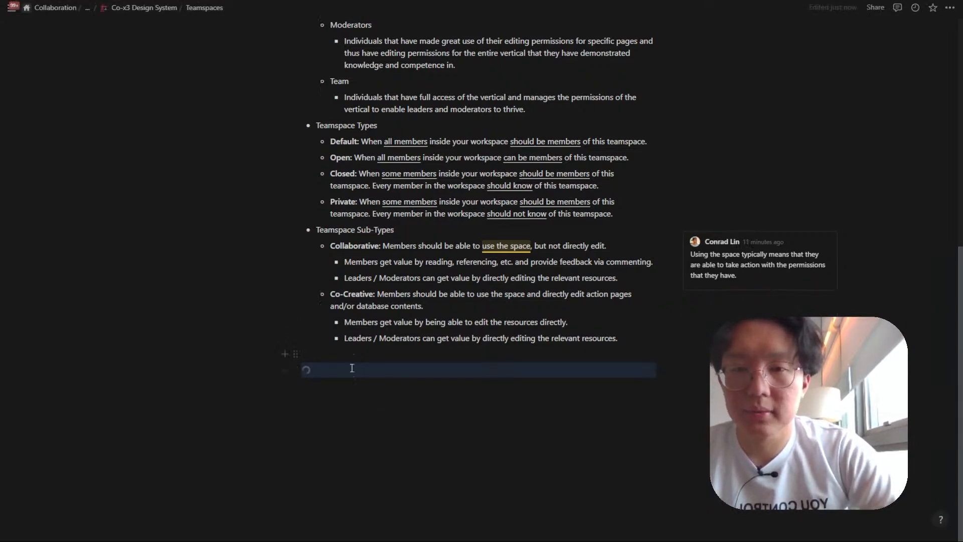
# Add a level-2 heading "Workspace Organization" directly above the pasted database.
pyautogui.write('## ')
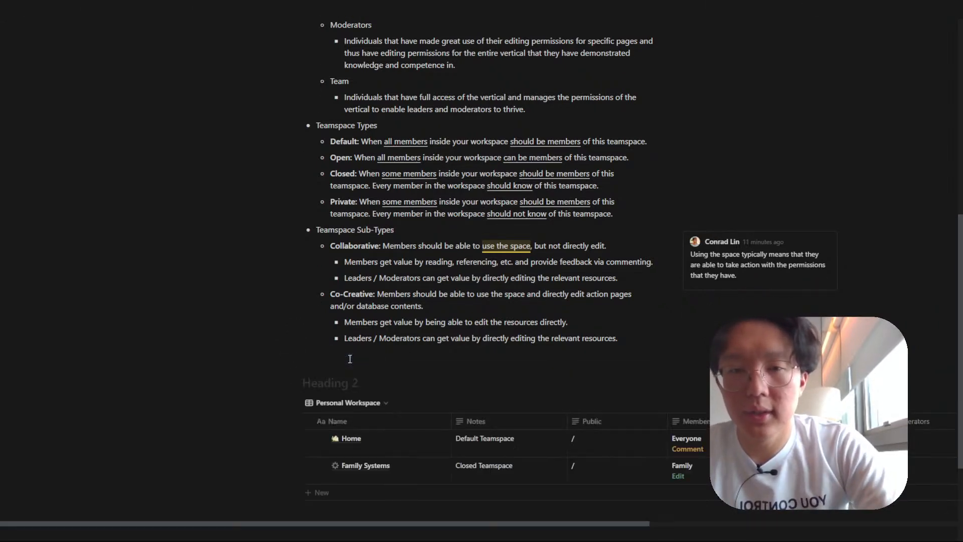
pyautogui.write('Workspace')
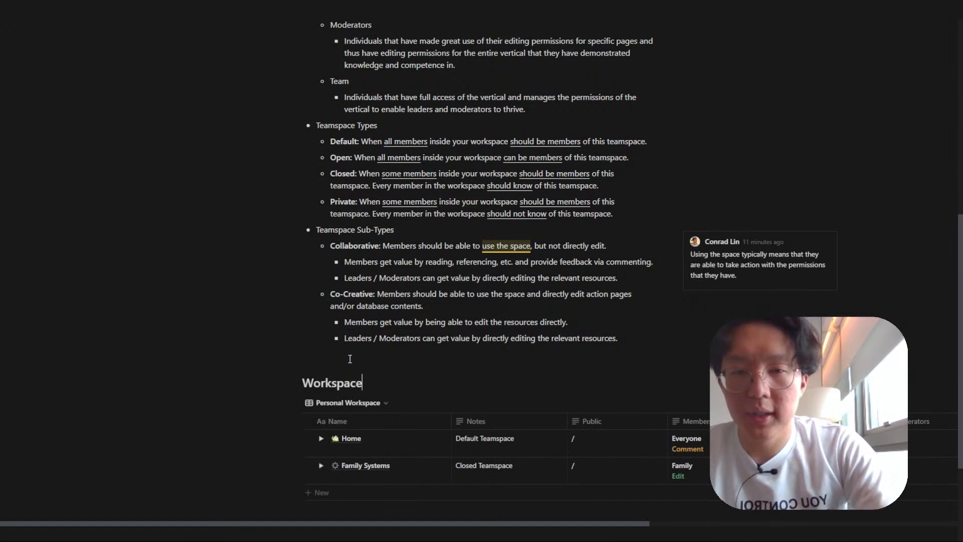
pyautogui.write(' Organization')
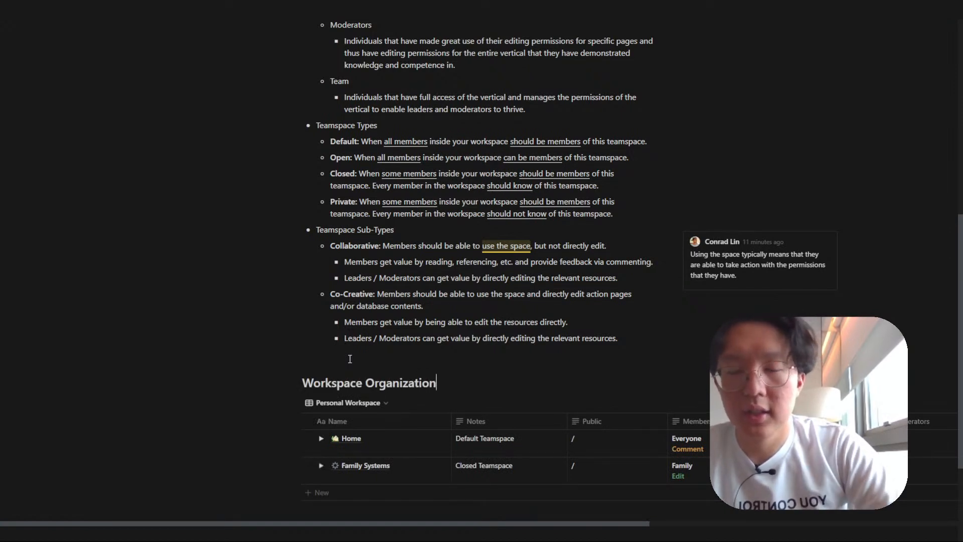
# Delete the Home and Family Systems rows from the pasted database's Personal Workspace view.
pyautogui.scroll(-2, 356, 351)
pyautogui.click(356, 286)
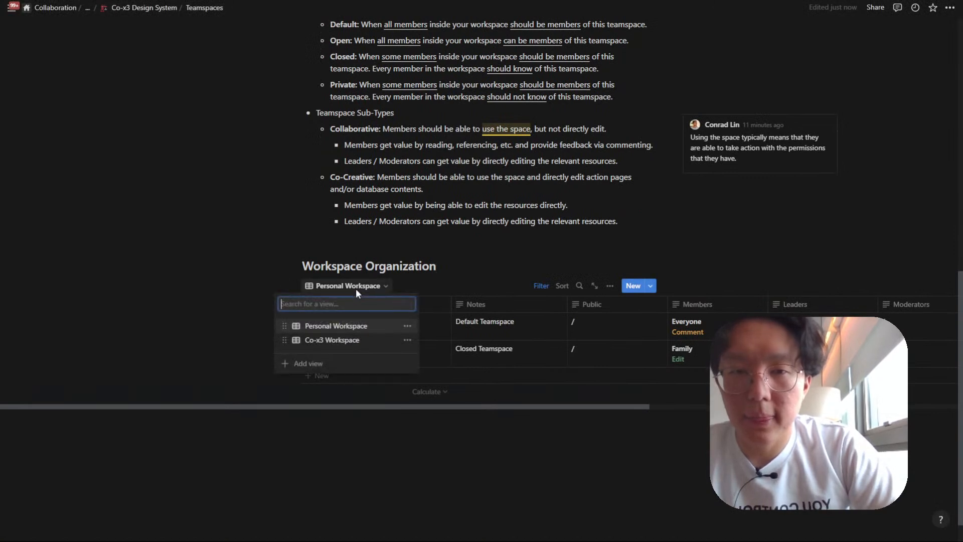
pyautogui.click(354, 286)
pyautogui.hscroll(3, 469, 344)
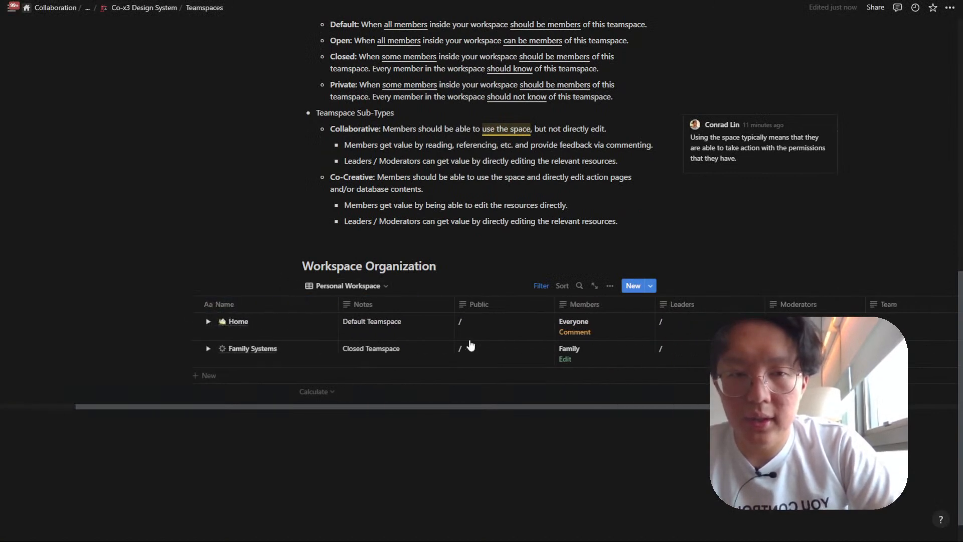
pyautogui.hscroll(-3, 470, 345)
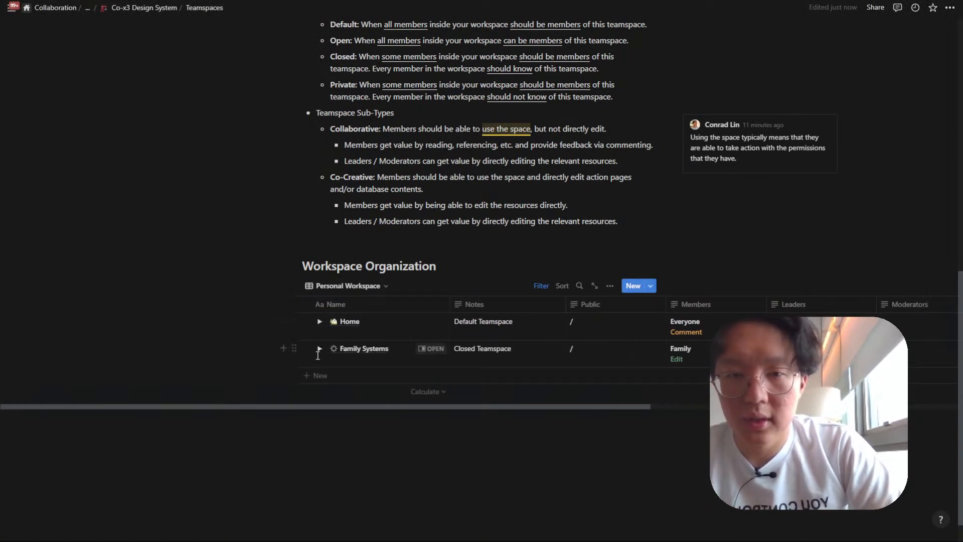
pyautogui.click(307, 349)
pyautogui.click(307, 348)
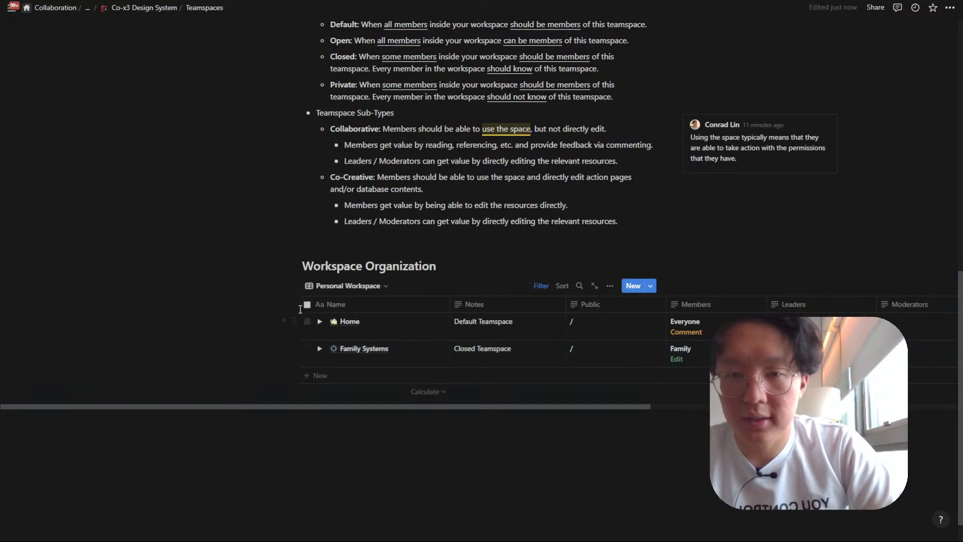
pyautogui.click(294, 321)
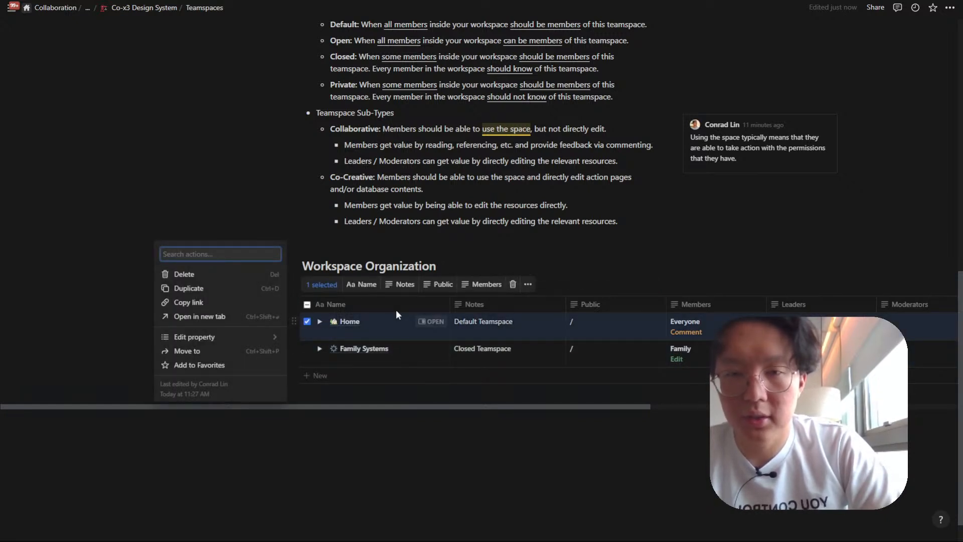
pyautogui.press('Escape')
pyautogui.hotkey('ctrl', 'a')
pyautogui.press('Delete')
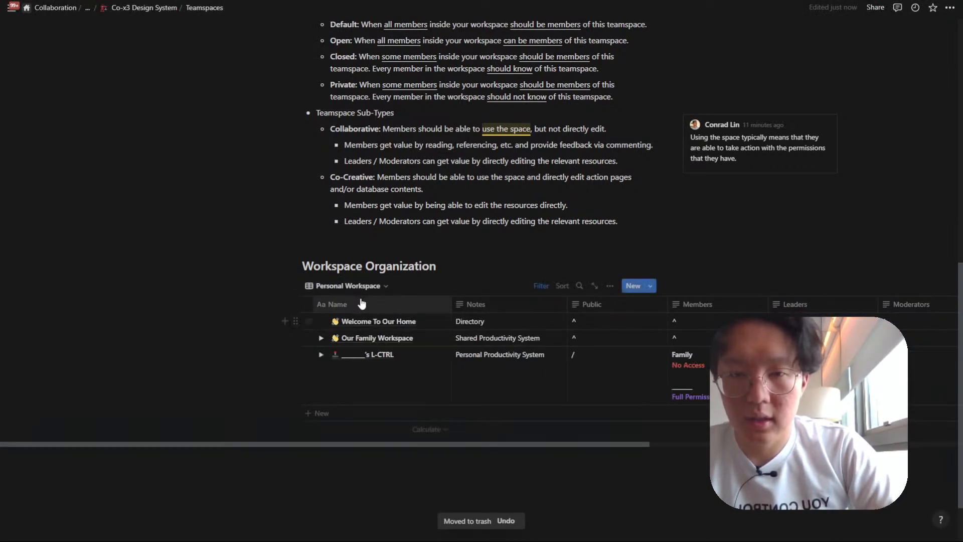
# Delete the Welcome To Our Home, Our Family Workspace and L-CTRL rows from the Personal Workspace view.
pyautogui.click(297, 321)
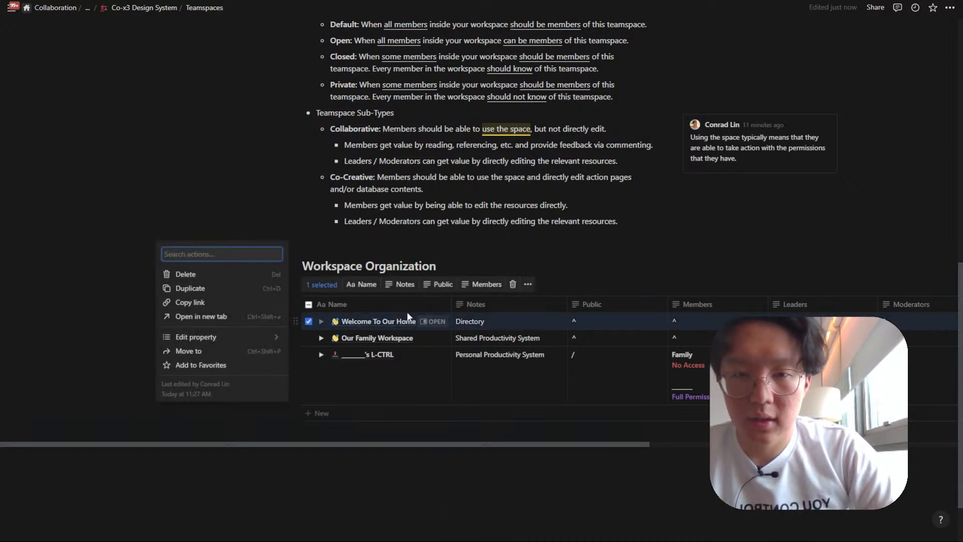
pyautogui.click(365, 264)
pyautogui.hotkey('ctrl', 'a')
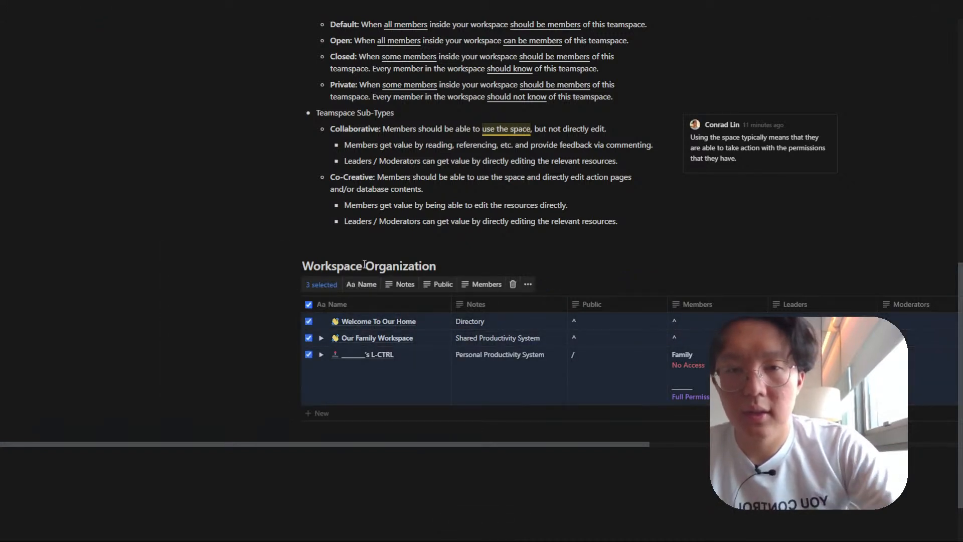
pyautogui.press('Delete')
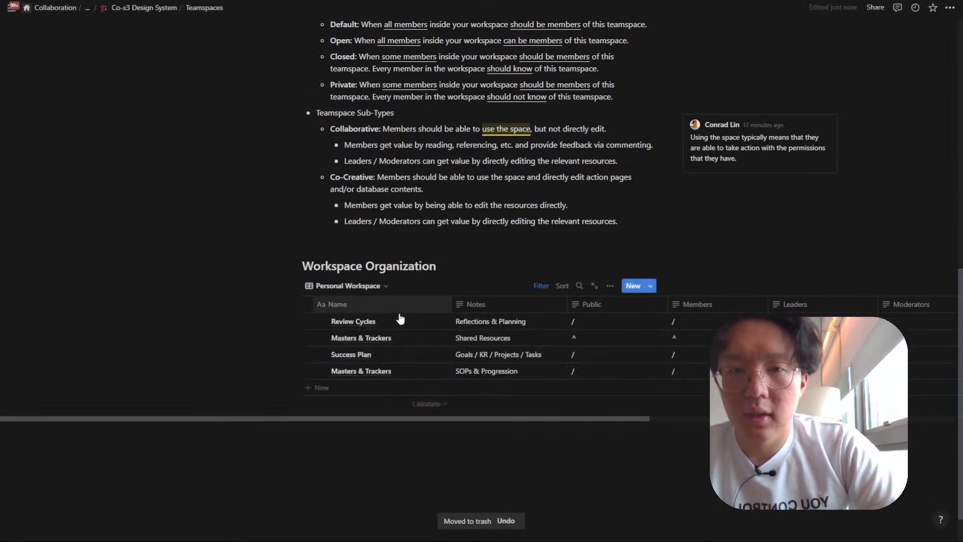
# Delete the remaining Review Cycles, Success Plan and both Masters & Trackers rows from the Personal Workspace view.
pyautogui.click(296, 321)
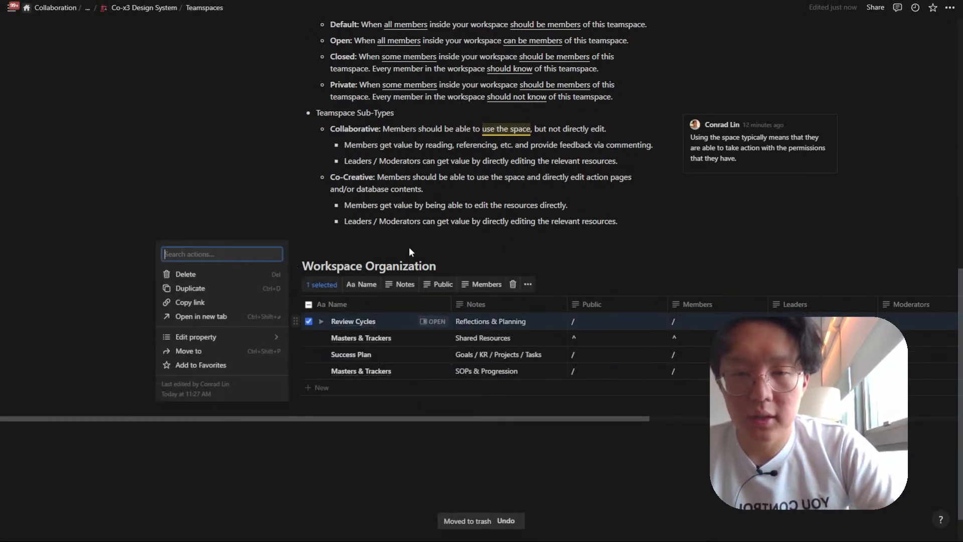
pyautogui.click(409, 246)
pyautogui.hotkey('ctrl', 'a')
pyautogui.press('Delete')
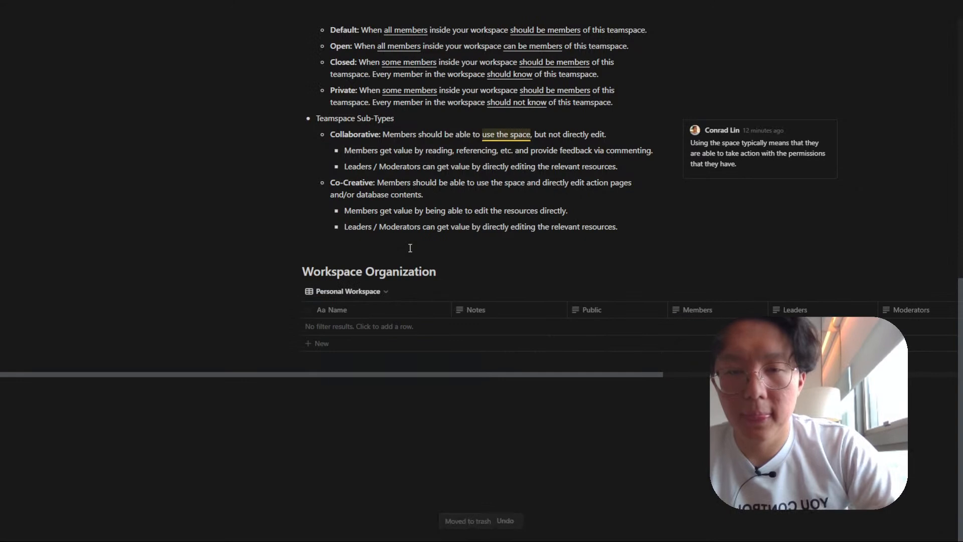
# Delete the Personal Workspace view from the database in the Workspace Organization section.
pyautogui.click(373, 296)
pyautogui.click(407, 330)
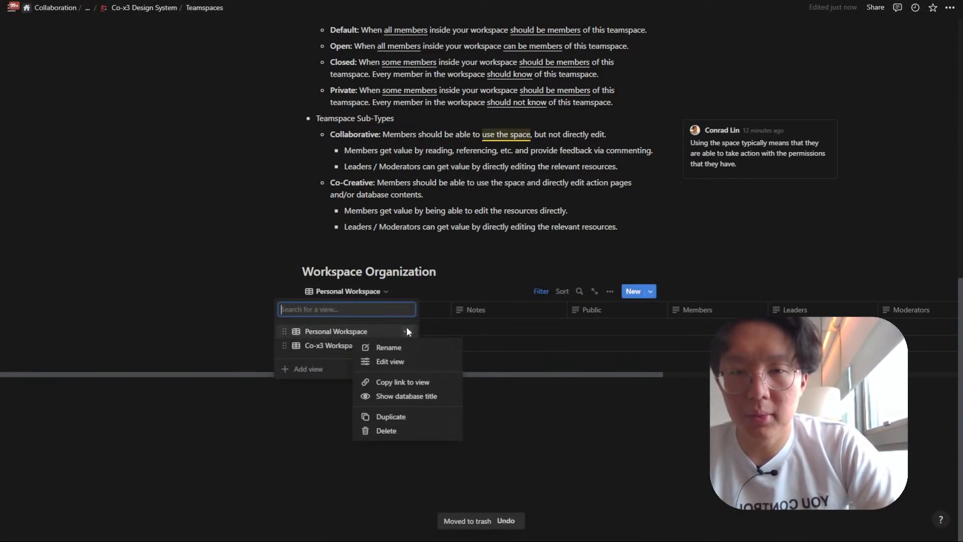
pyautogui.click(385, 430)
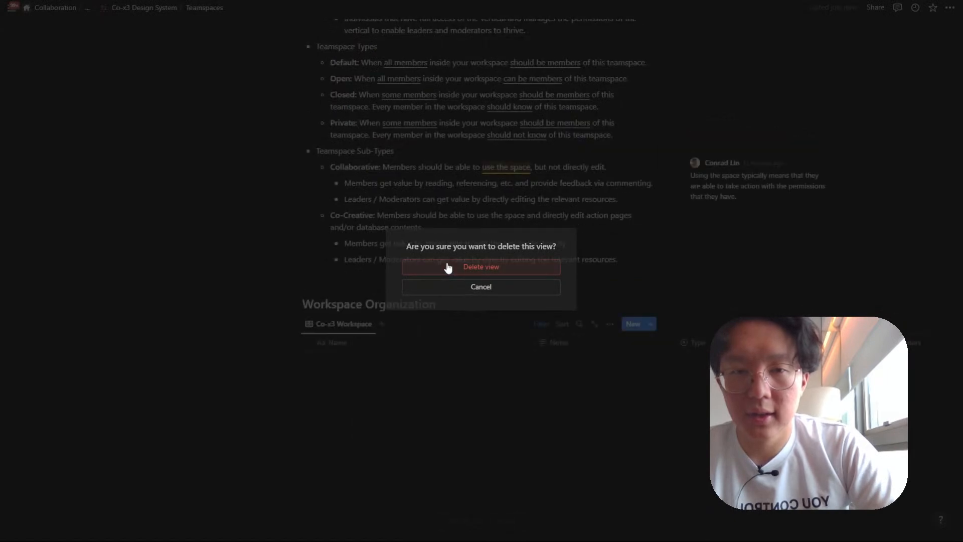
pyautogui.click(446, 267)
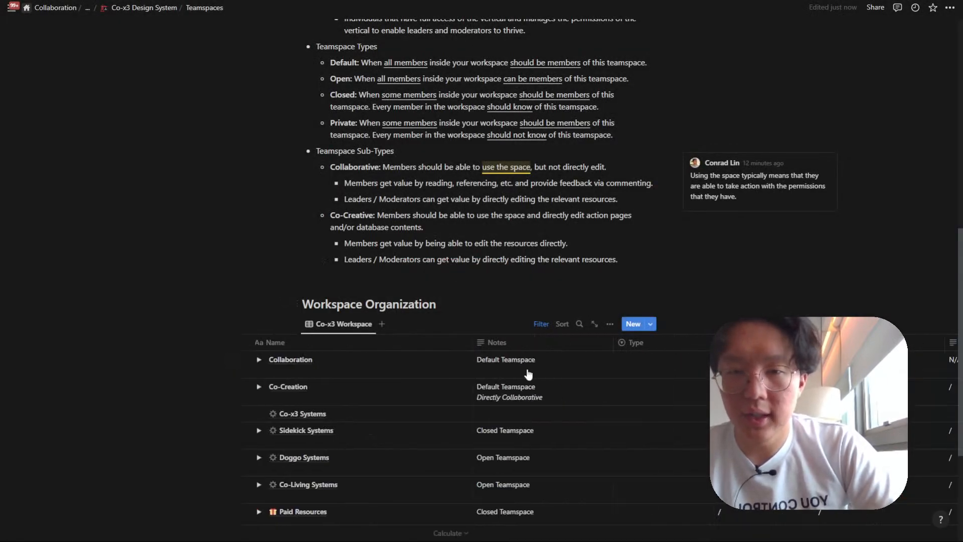
# Change the heading above the Co-x3 Workspace table to "Workspace Permissions Management".
pyautogui.scroll(-3, 527, 375)
pyautogui.hscroll(2, 527, 375)
pyautogui.hscroll(2, 579, 329)
pyautogui.hscroll(-5, 580, 328)
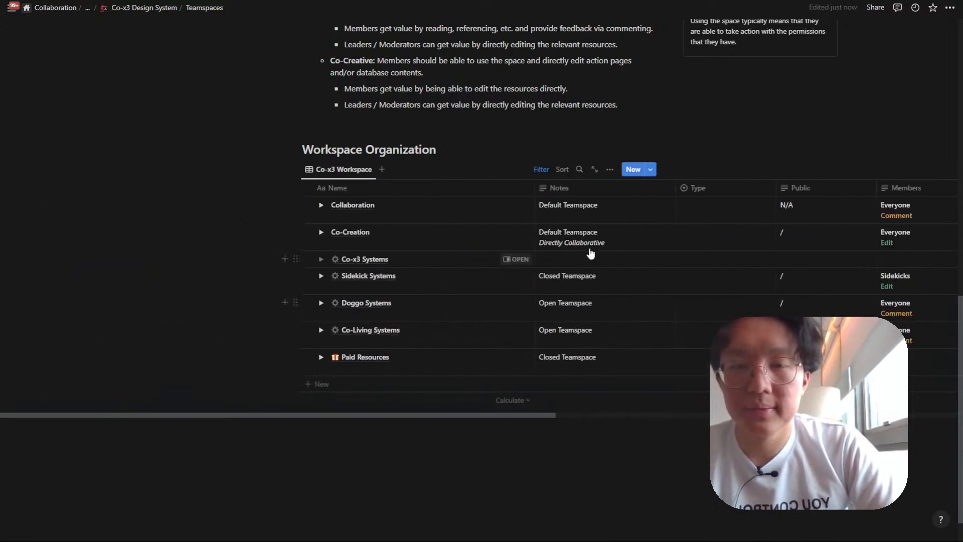
pyautogui.click(437, 151)
pyautogui.doubleClick(435, 149)
pyautogui.write('Permissions Management')
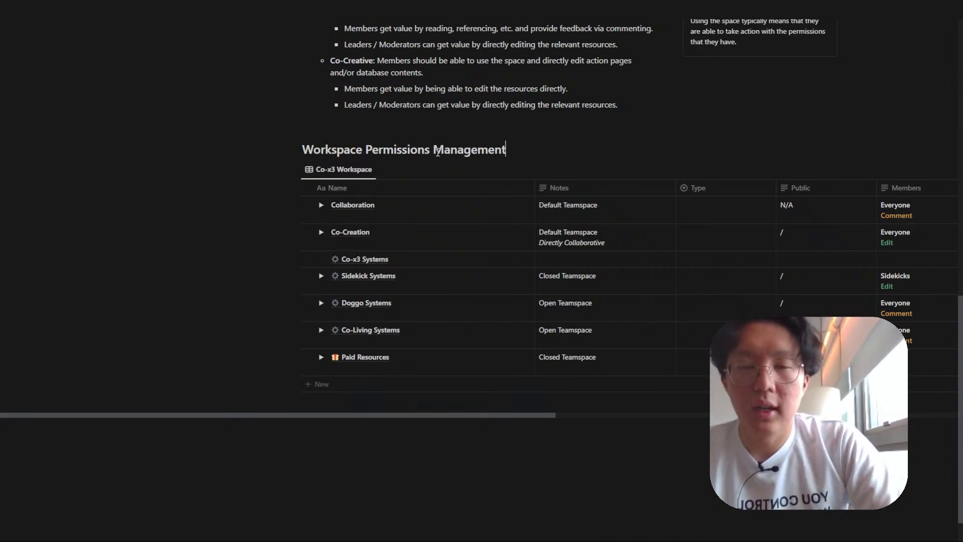
# Rewrite the heading above the Co-x3 Workspace table as "Workspace Organization".
pyautogui.hotkey('ctrl', 'BackSpace')
pyautogui.hotkey('ctrl', 'BackSpace')
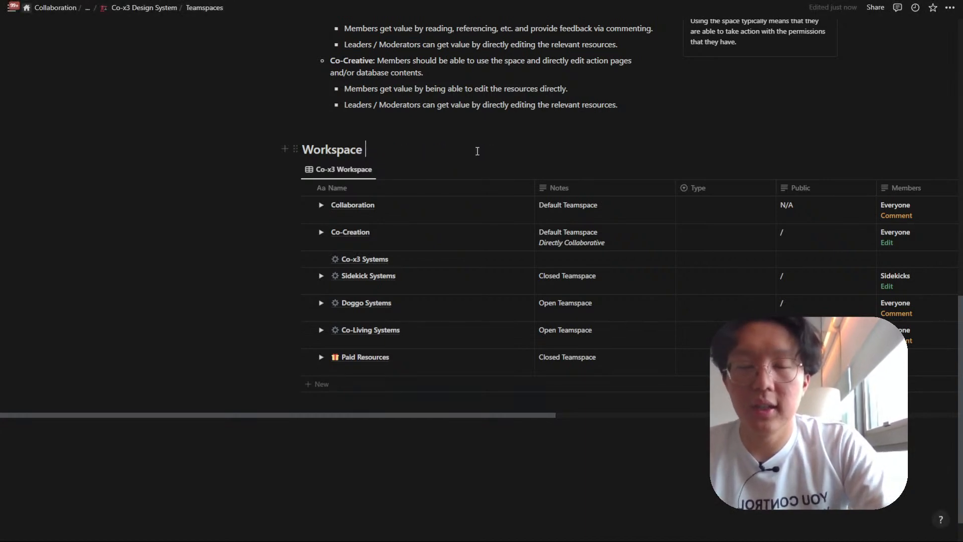
pyautogui.hotkey('ctrl', 'BackSpace')
pyautogui.write('Work')
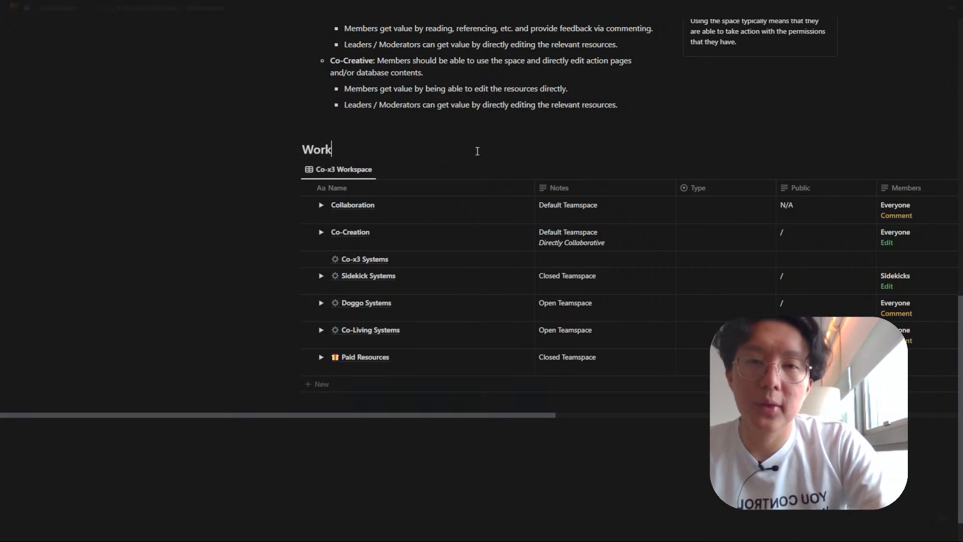
pyautogui.write('space Organization')
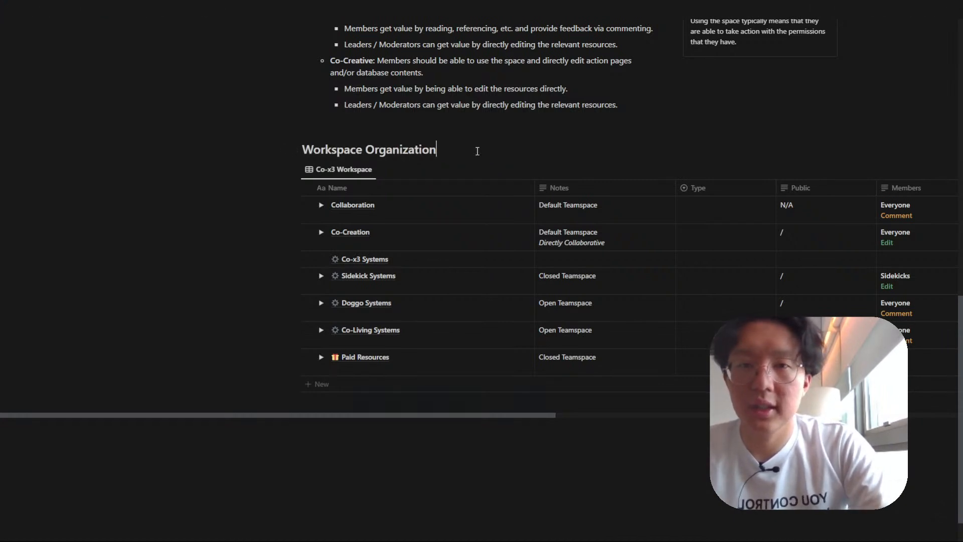
# Insert a divider between the Workspace Organization heading and the Co-x3 Workspace table.
pyautogui.press('Return')
pyautogui.write('---')
pyautogui.press('BackSpace')
# Insert a table of contents directly under the Teamspaces page title.
pyautogui.scroll(15, 476, 151)
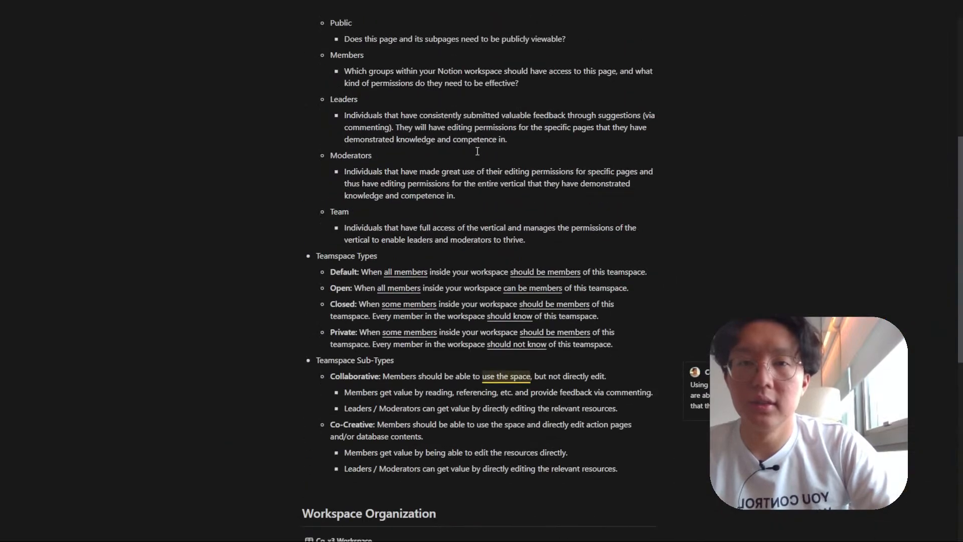
pyautogui.scroll(-15, 477, 151)
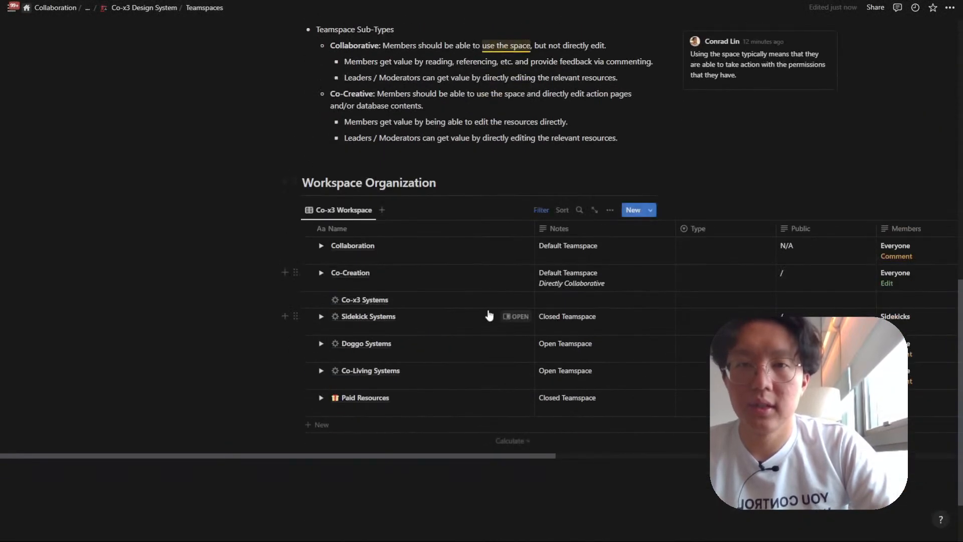
pyautogui.scroll(9, 489, 146)
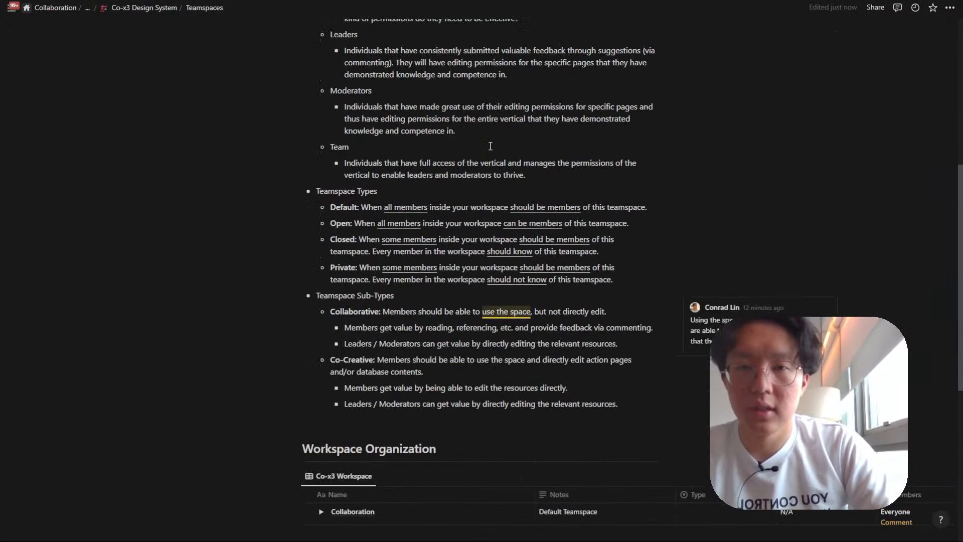
pyautogui.scroll(3, 490, 146)
pyautogui.click(423, 90)
pyautogui.press('Return')
pyautogui.write('/table')
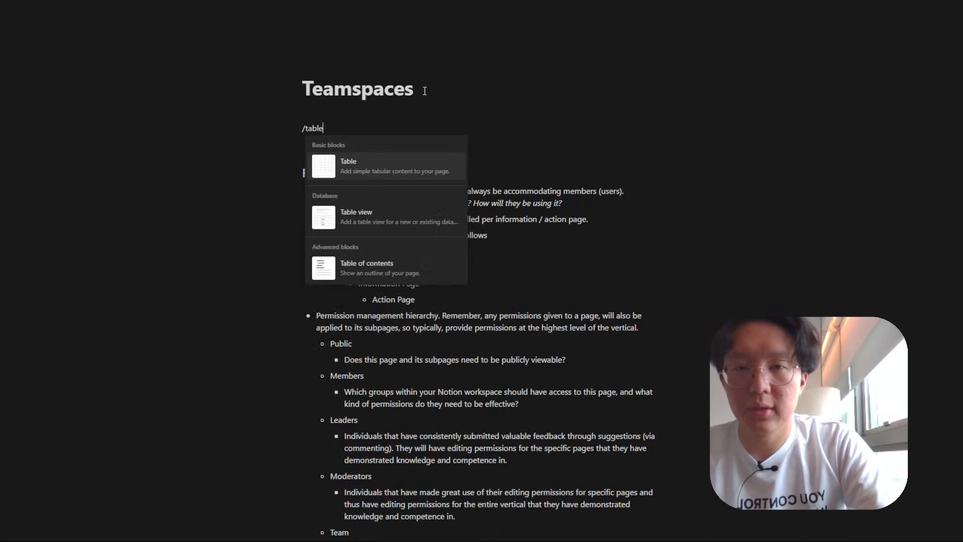
pyautogui.press('Down')
pyautogui.press('Down')
pyautogui.press('Return')
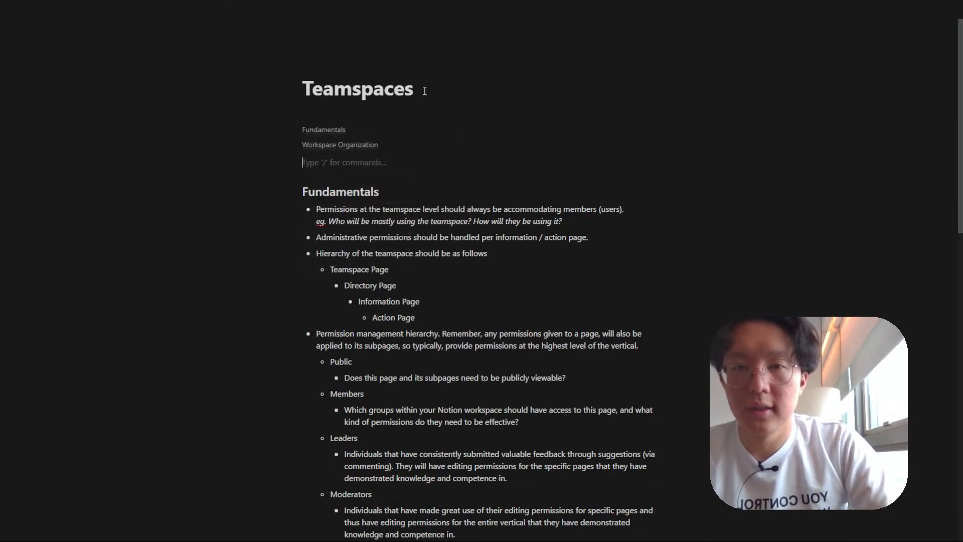
# Add a divider below the table of contents, before the Fundamentals section.
pyautogui.scroll(-1, 502, 166)
pyautogui.click(398, 169)
pyautogui.press('Return')
pyautogui.write('---')
# Add a level-2 heading "Permissions Management" with a divider beneath it, below the Co-x3 Workspace table.
pyautogui.scroll(-5, 398, 169)
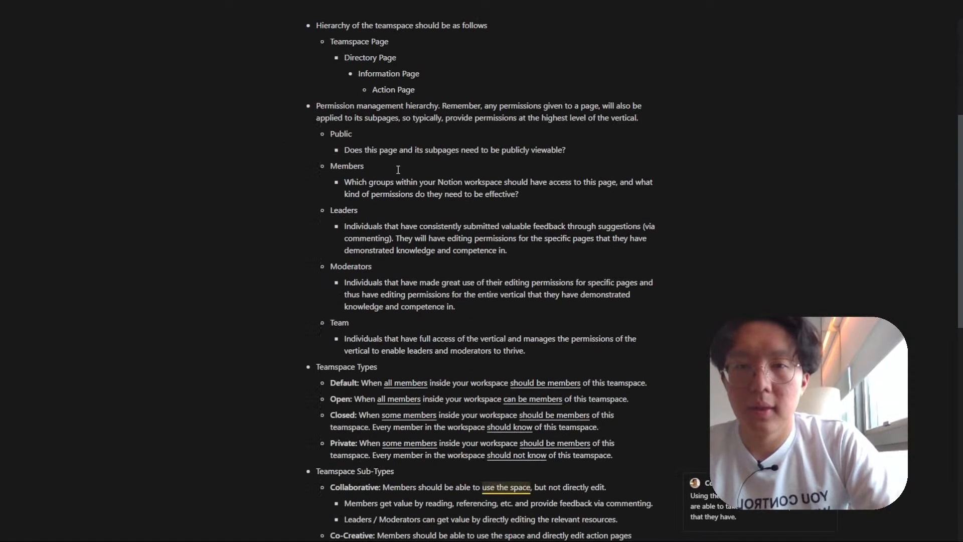
pyautogui.scroll(-10, 398, 170)
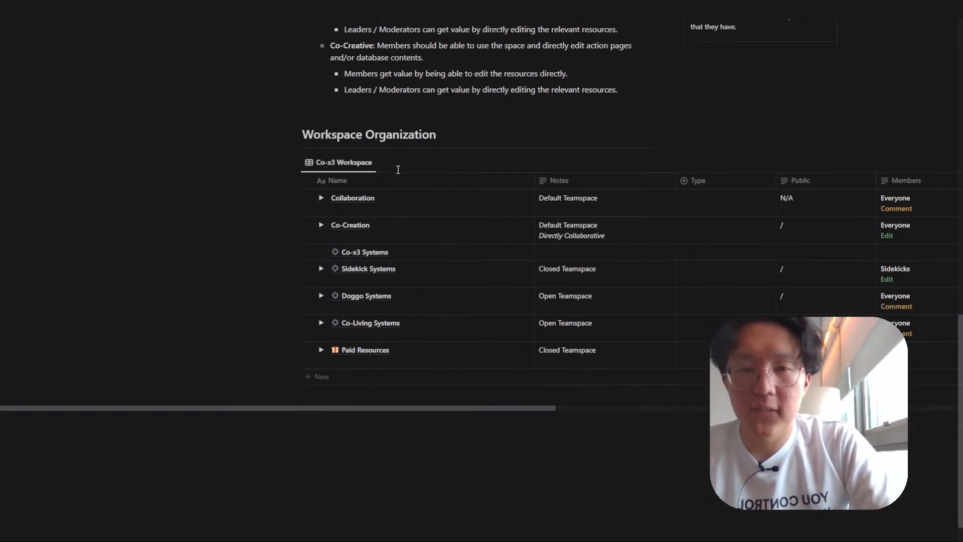
pyautogui.click(388, 464)
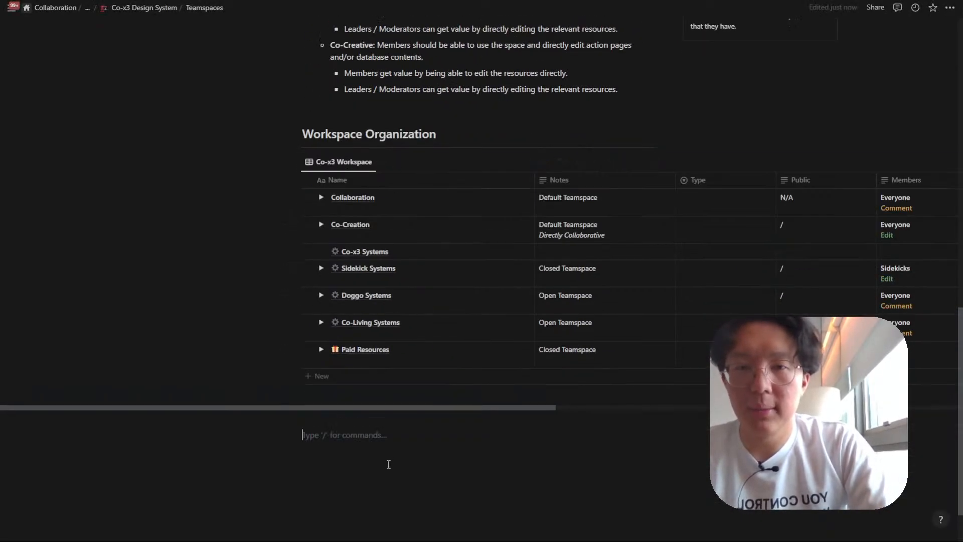
pyautogui.write('# Pe')
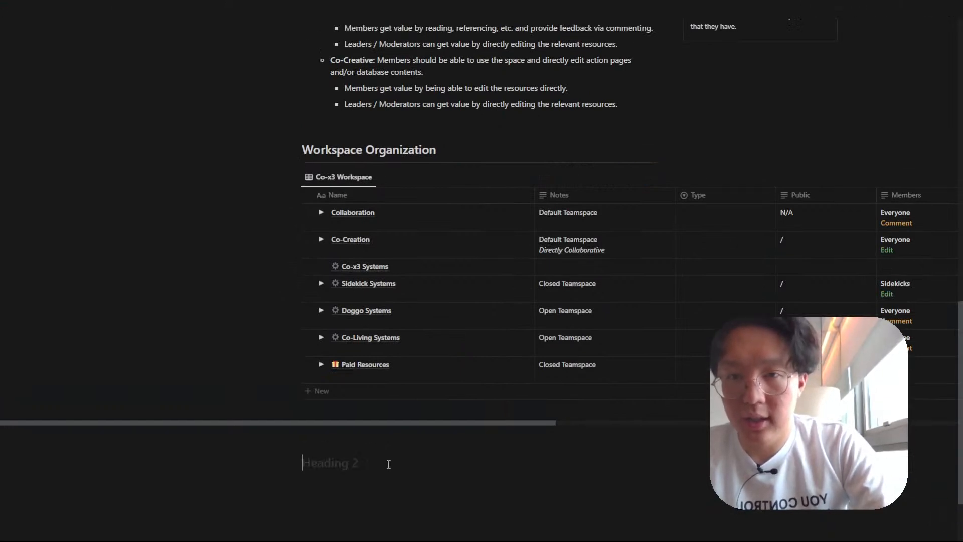
pyautogui.write('rmissions Management')
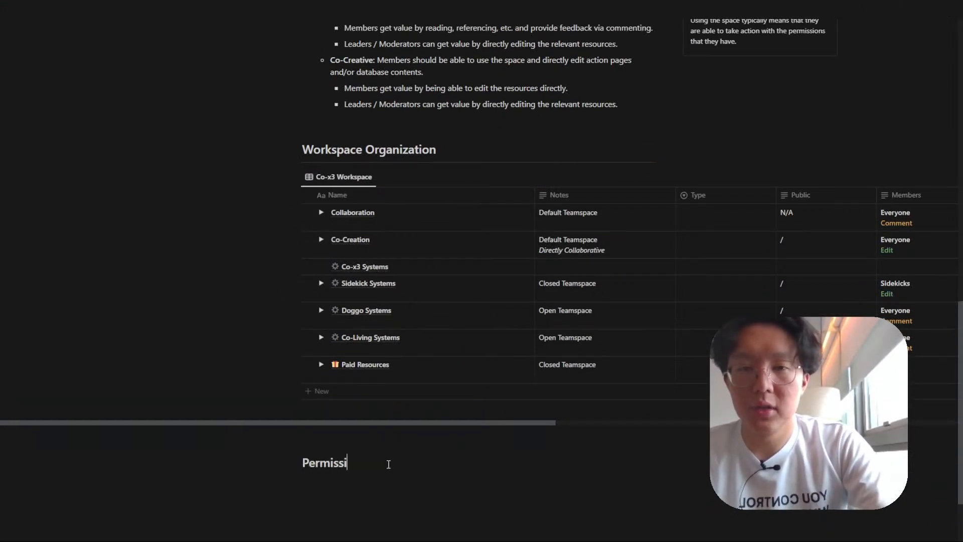
pyautogui.press('Return')
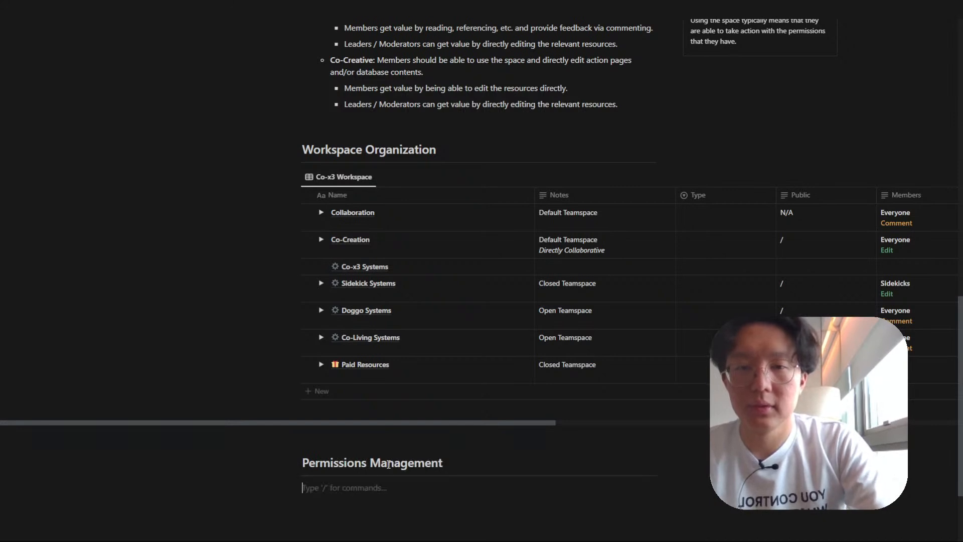
# Review the permission columns of the Co-x3 Workspace table and expand the Collaboration row to examine its sub-items.
pyautogui.scroll(-2, 388, 464)
pyautogui.hscroll(6, 615, 247)
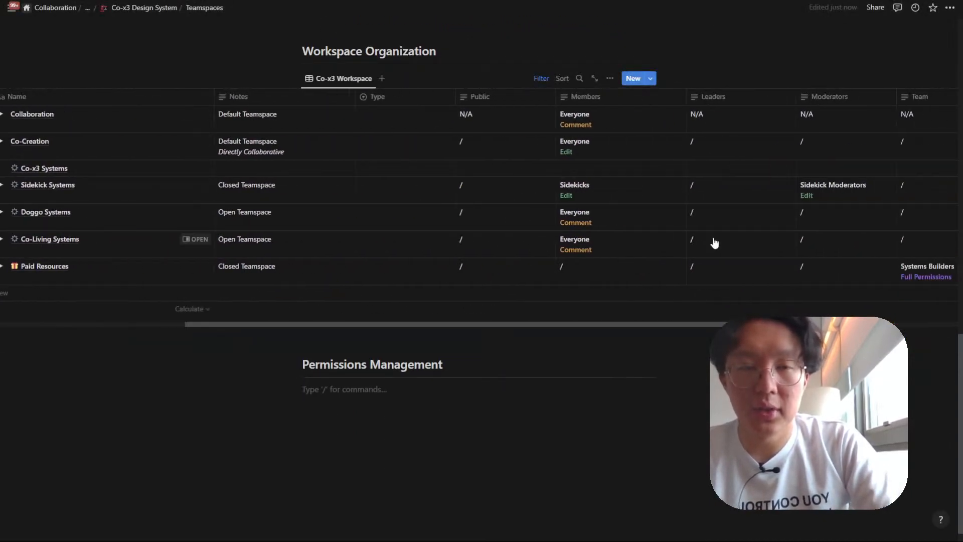
pyautogui.hscroll(3, 714, 243)
pyautogui.hscroll(-7, 714, 243)
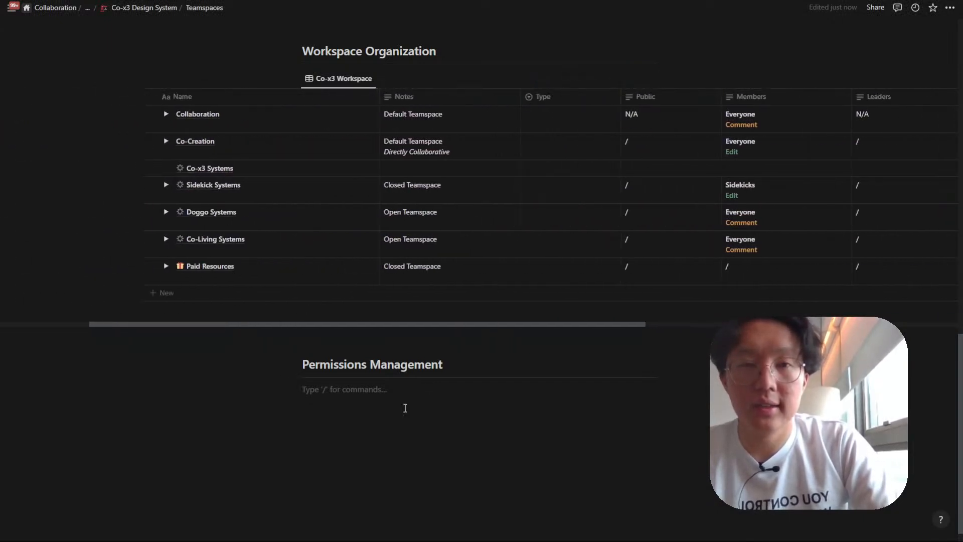
pyautogui.hscroll(7, 627, 232)
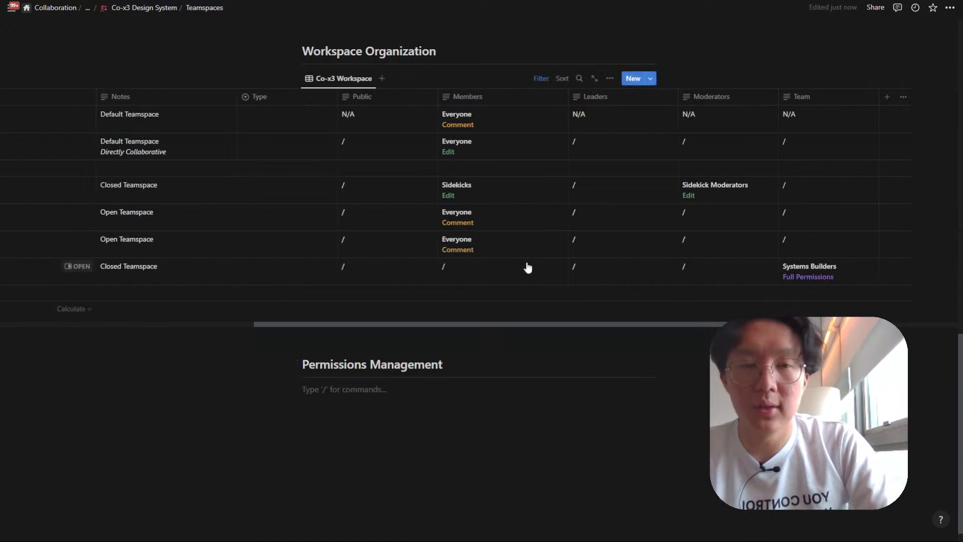
pyautogui.hscroll(-7, 527, 267)
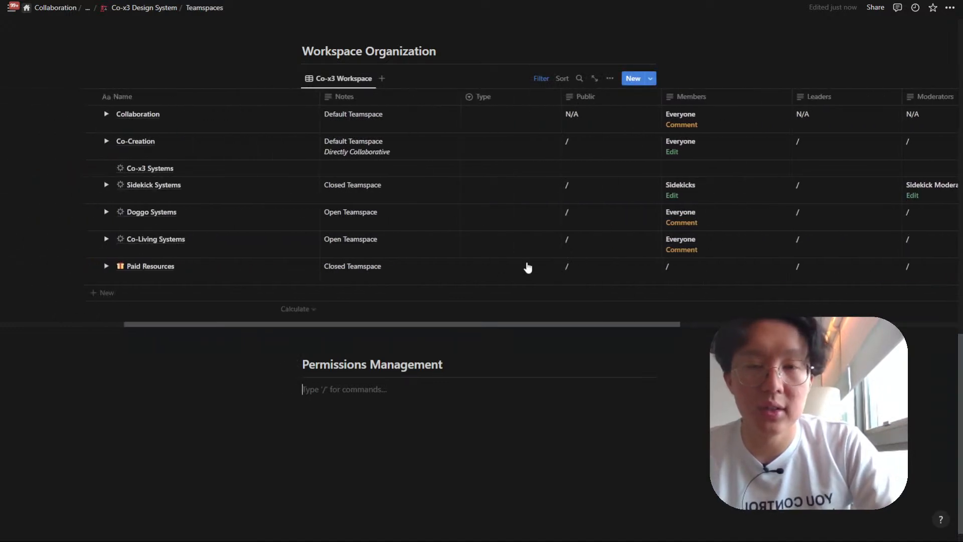
pyautogui.click(107, 114)
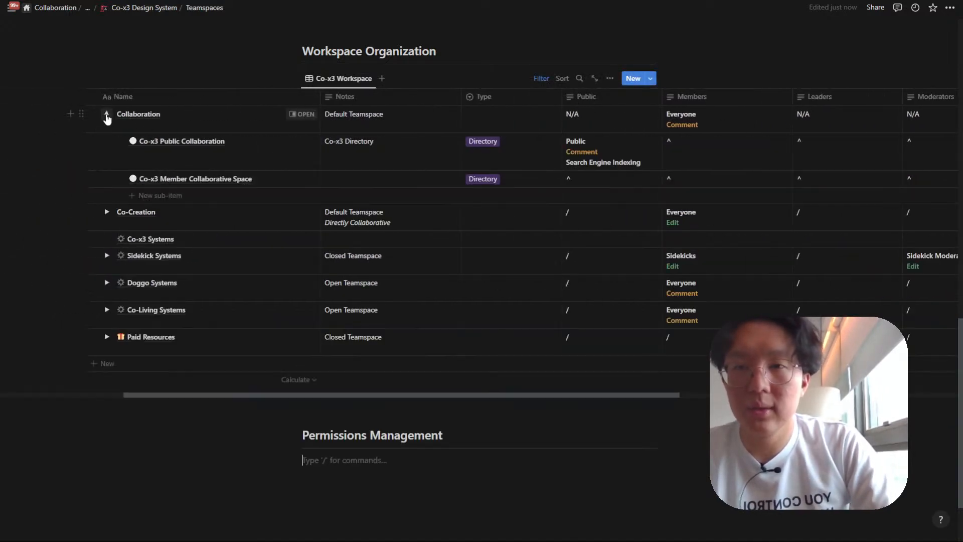
pyautogui.hscroll(6, 393, 222)
pyautogui.hscroll(-6, 393, 222)
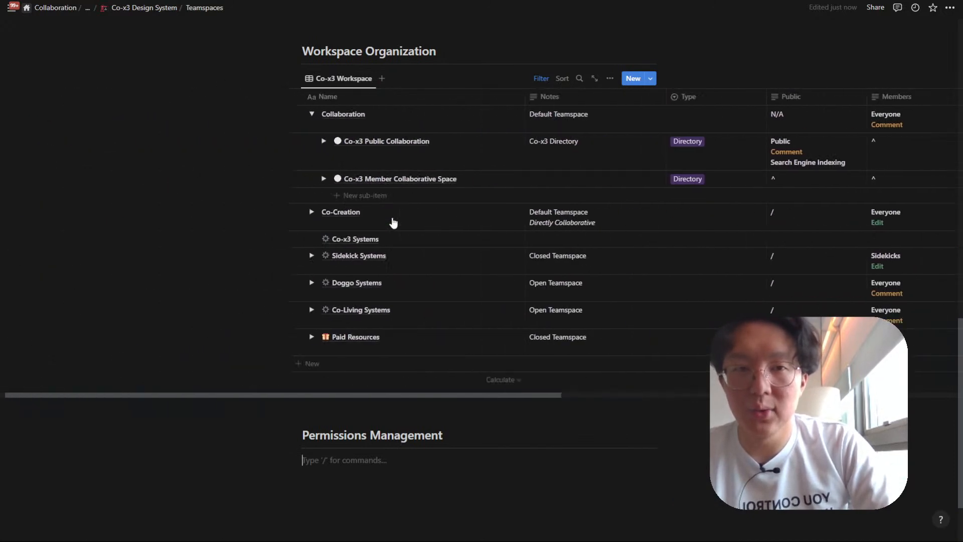
# Expand the Co-Creation row and examine its sub-items' types and permissions alongside the remaining teamspaces.
pyautogui.click(322, 212)
pyautogui.hscroll(6, 391, 180)
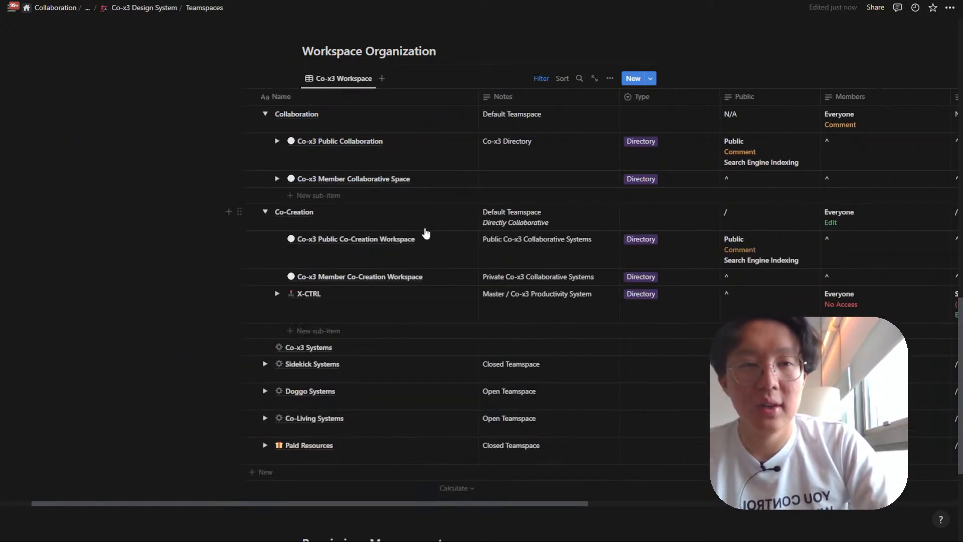
pyautogui.hscroll(-6, 441, 198)
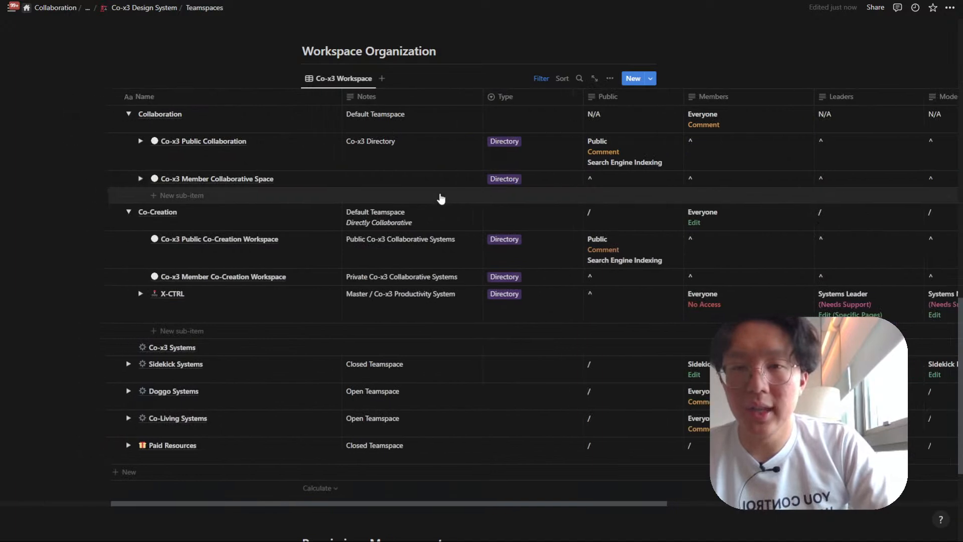
pyautogui.scroll(-3, 441, 199)
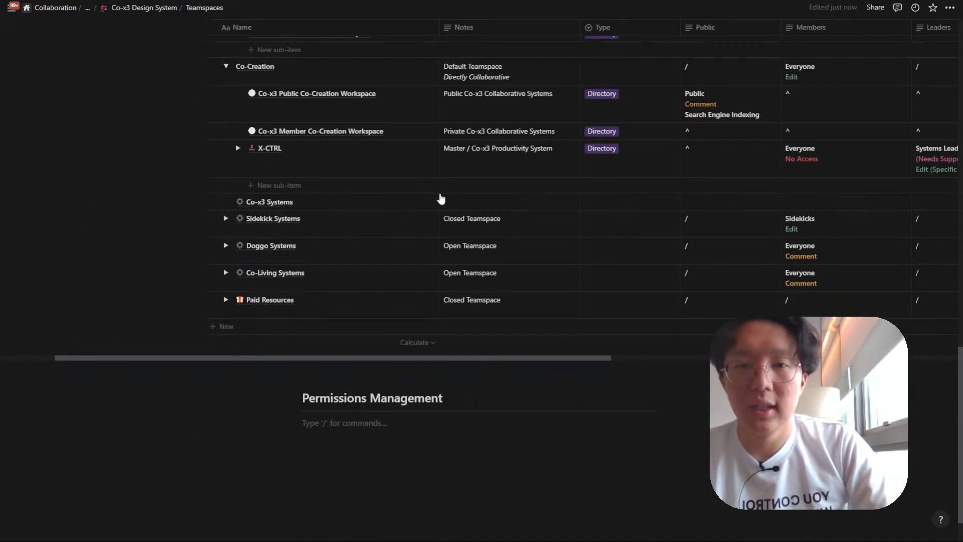
pyautogui.hscroll(4, 501, 266)
pyautogui.scroll(5, 502, 265)
pyautogui.scroll(-6, 502, 265)
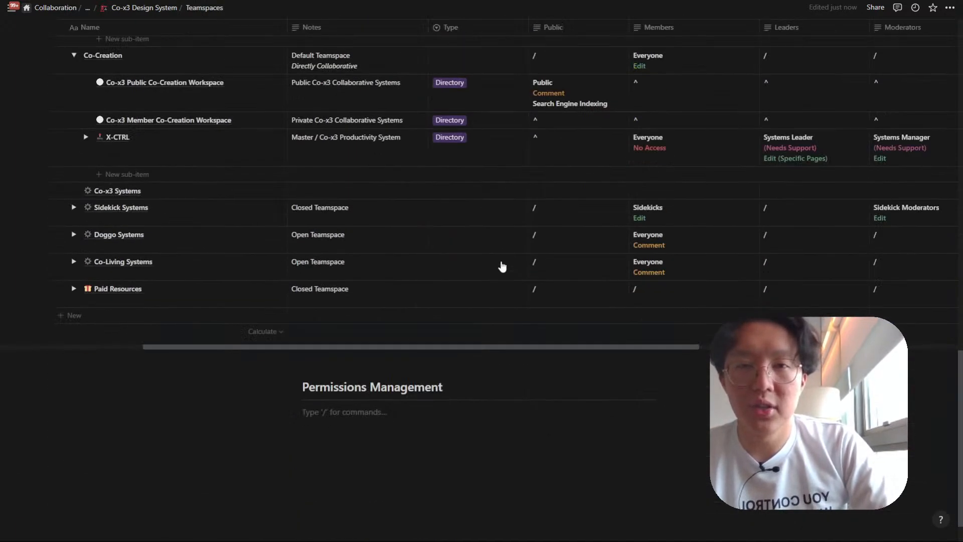
pyautogui.hscroll(-5, 457, 226)
pyautogui.scroll(15, 458, 228)
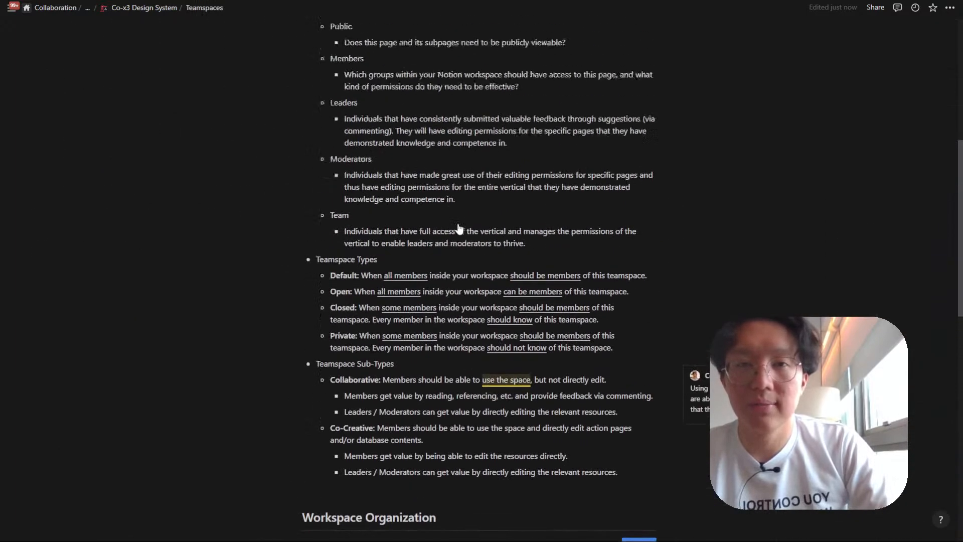